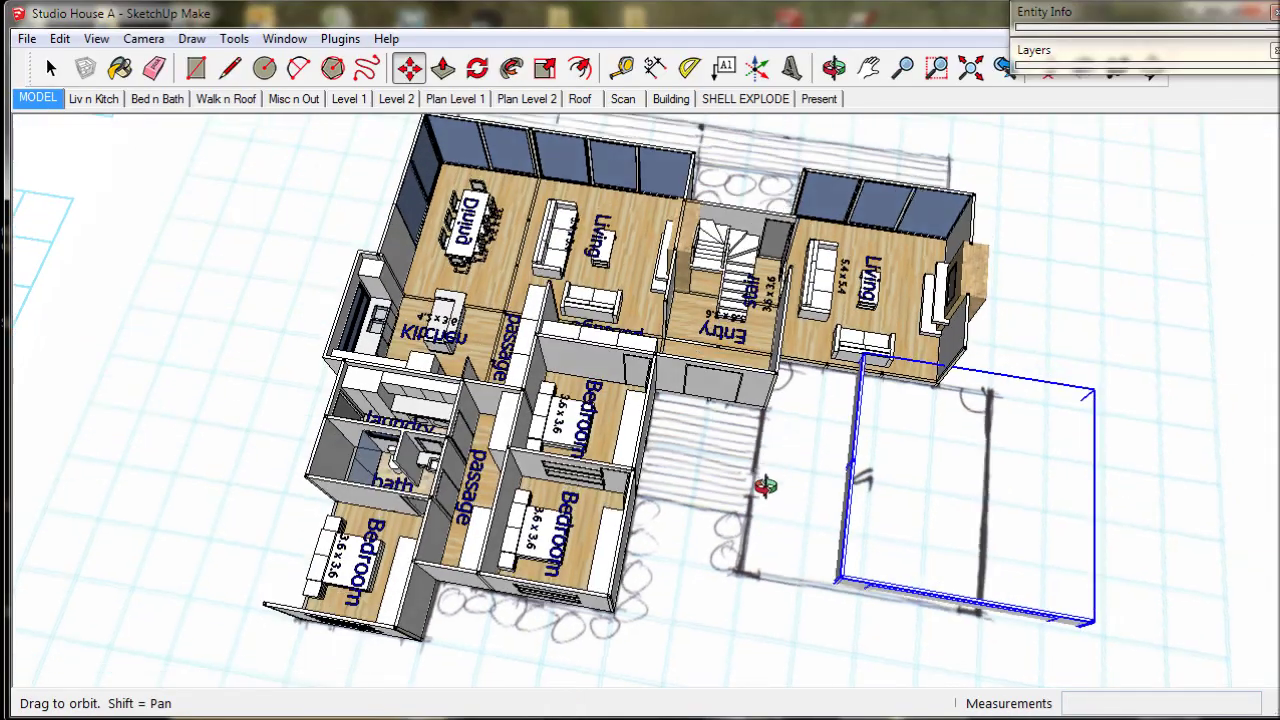
Zoom to a top-down view of the layout and switch to the Liv n Kitch scene
middle_drag(833, 348, 751, 531)
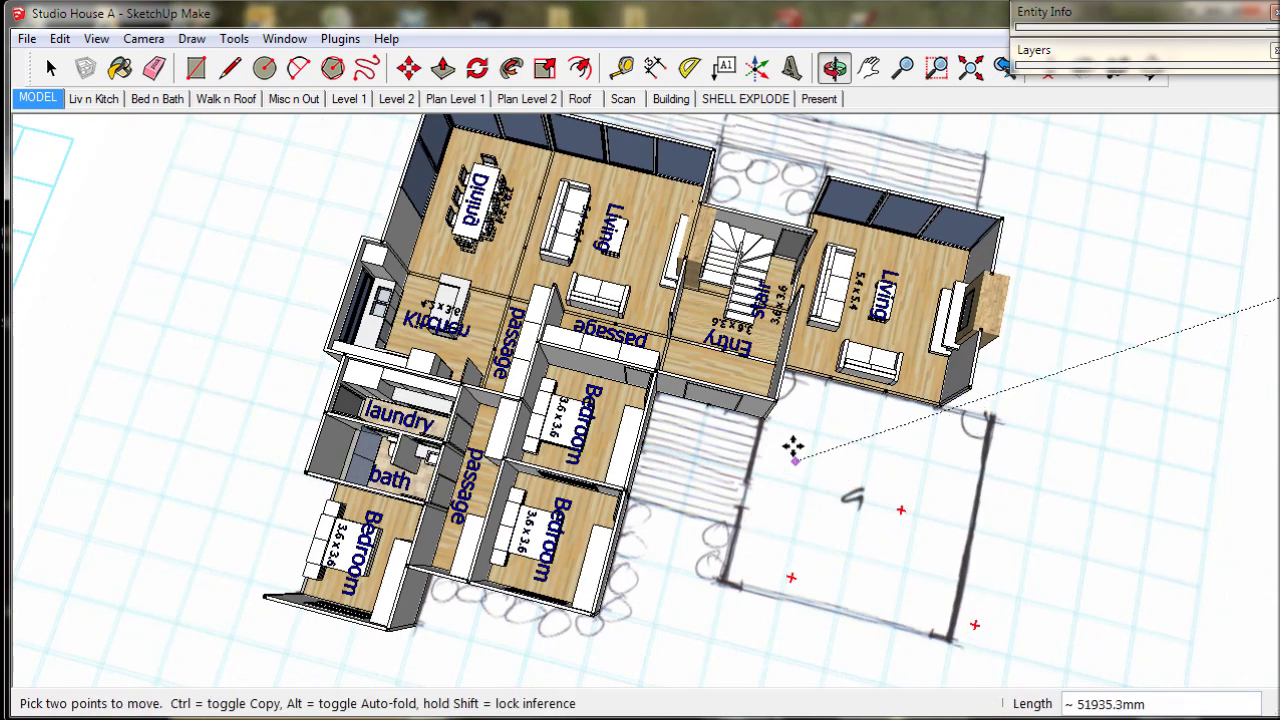
scroll(791, 440, up, 5)
scroll(791, 420, up, 2)
scroll(780, 400, up, 2)
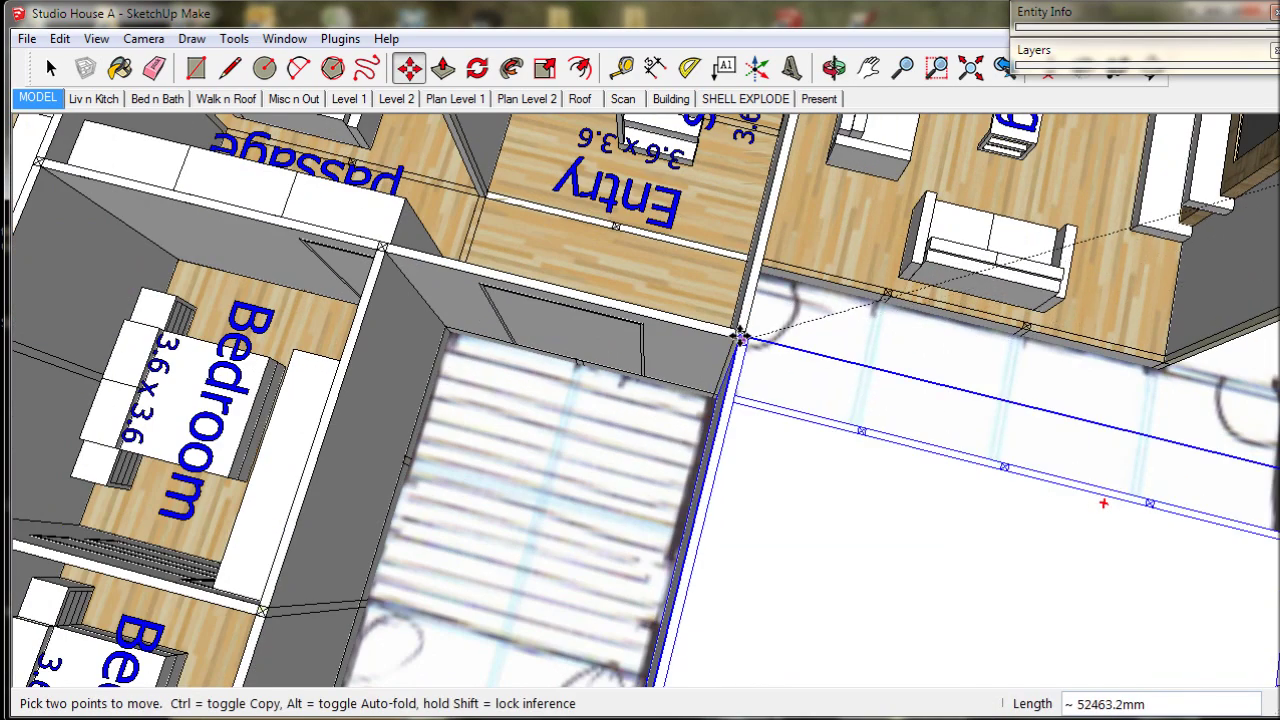
scroll(740, 336, up, 1)
scroll(737, 334, up, 1)
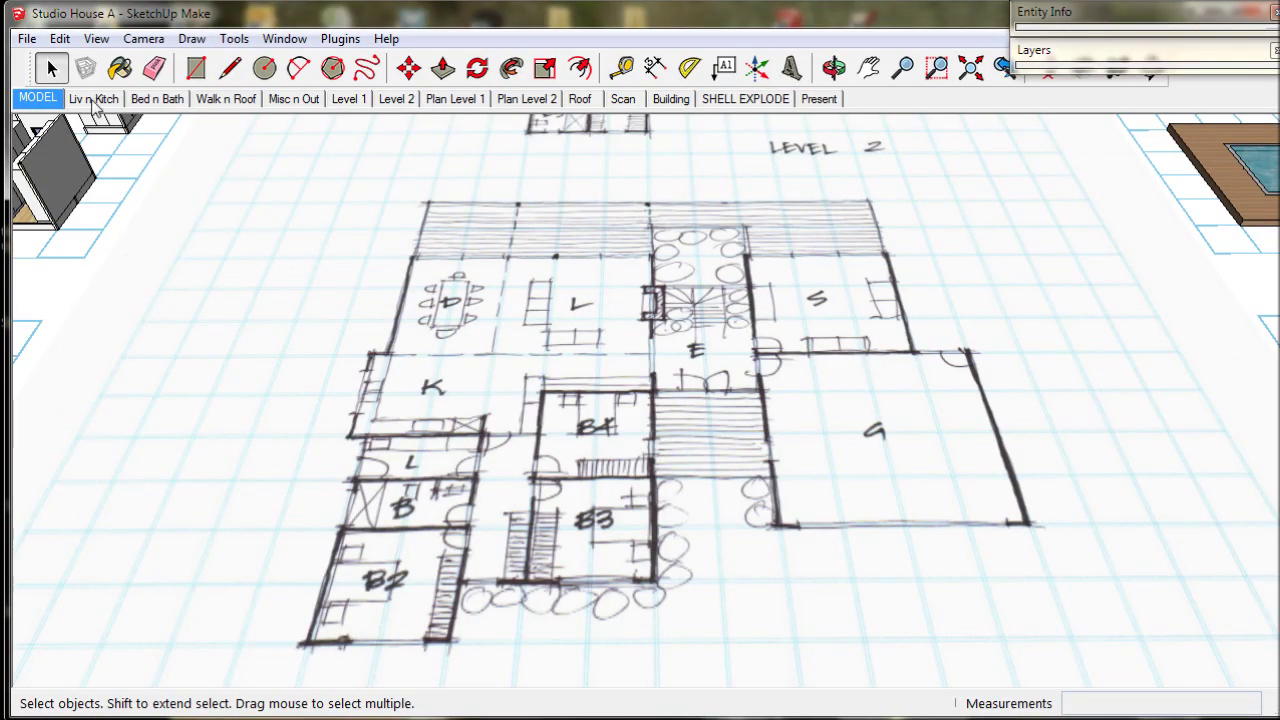
click(94, 99)
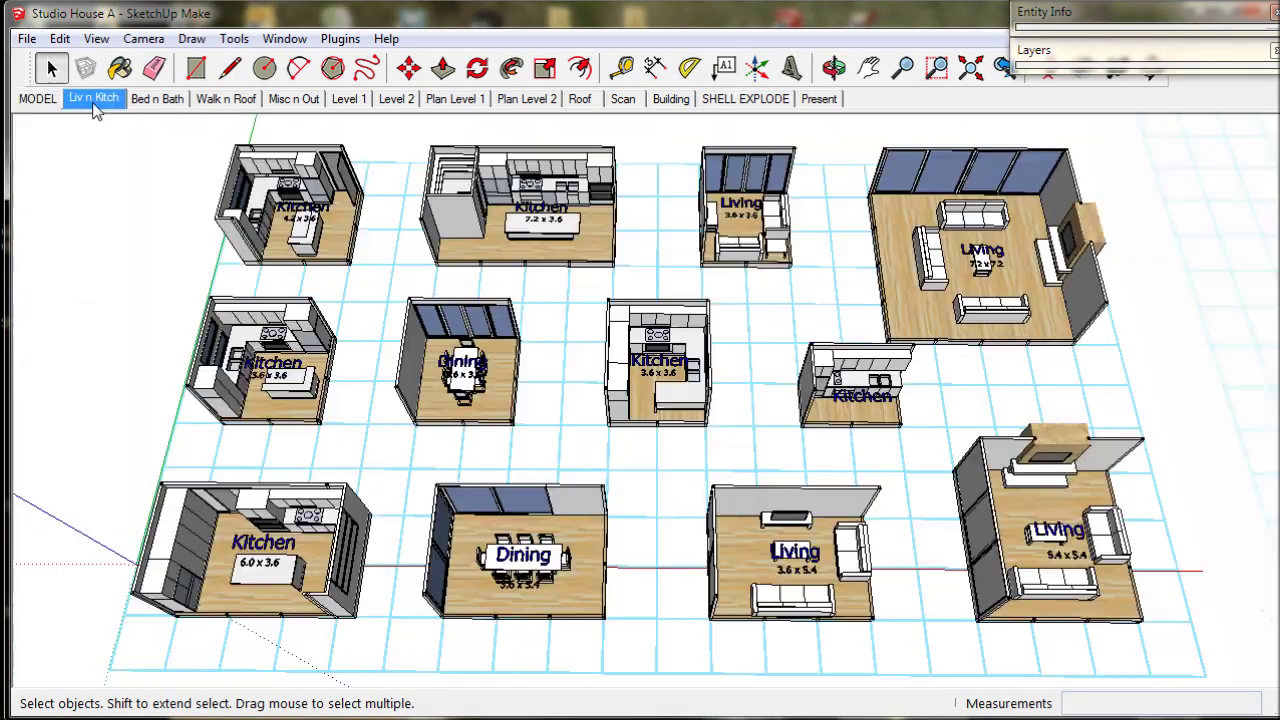
Rotate the large Dining module 90 degrees
click(508, 512)
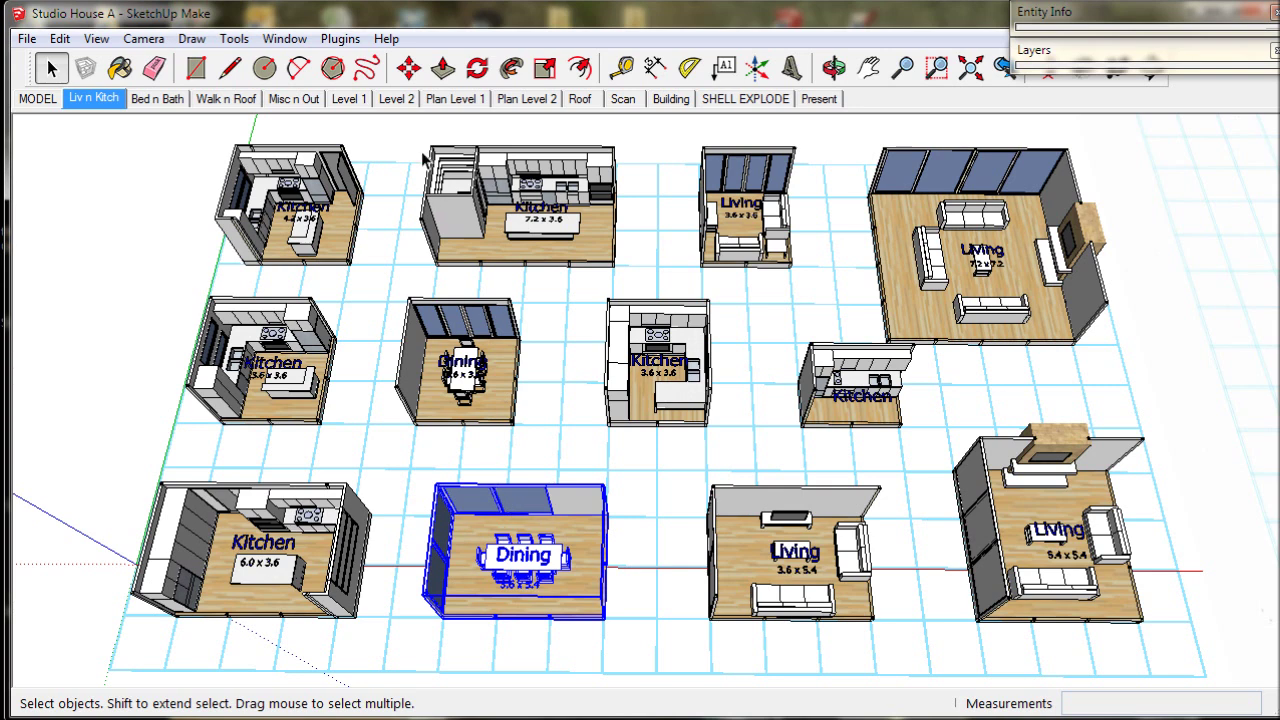
click(410, 72)
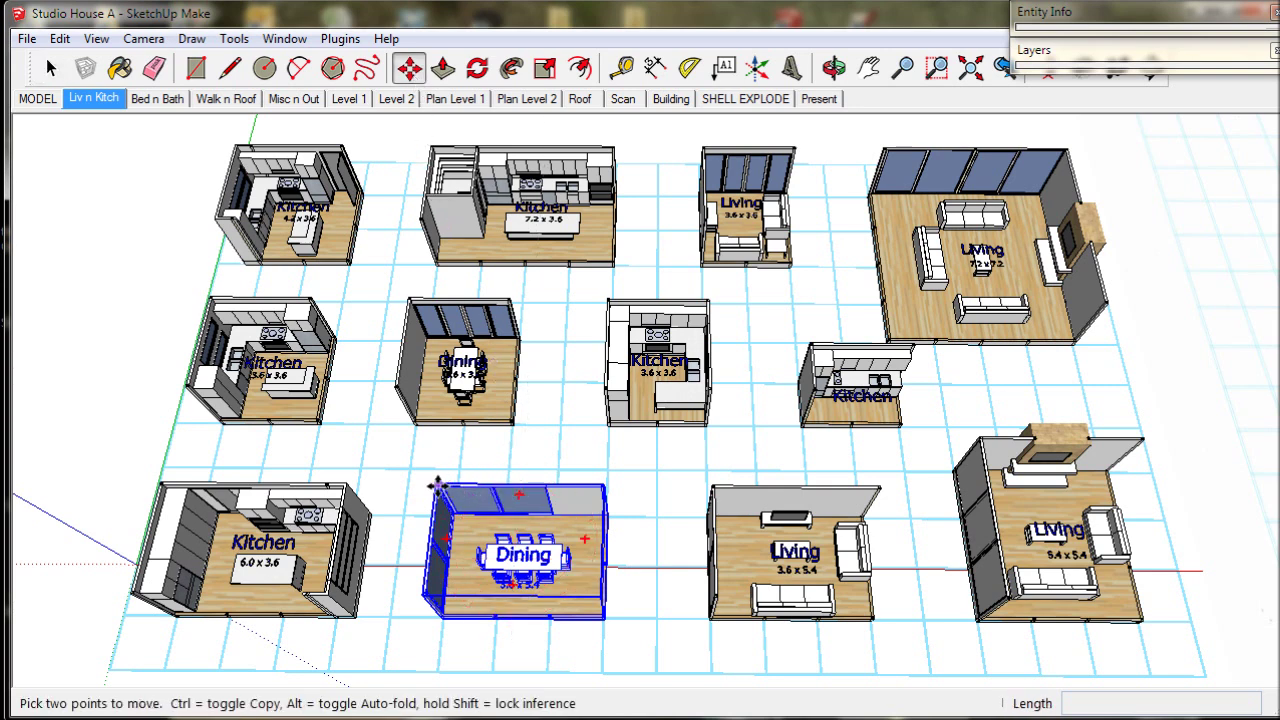
click(446, 535)
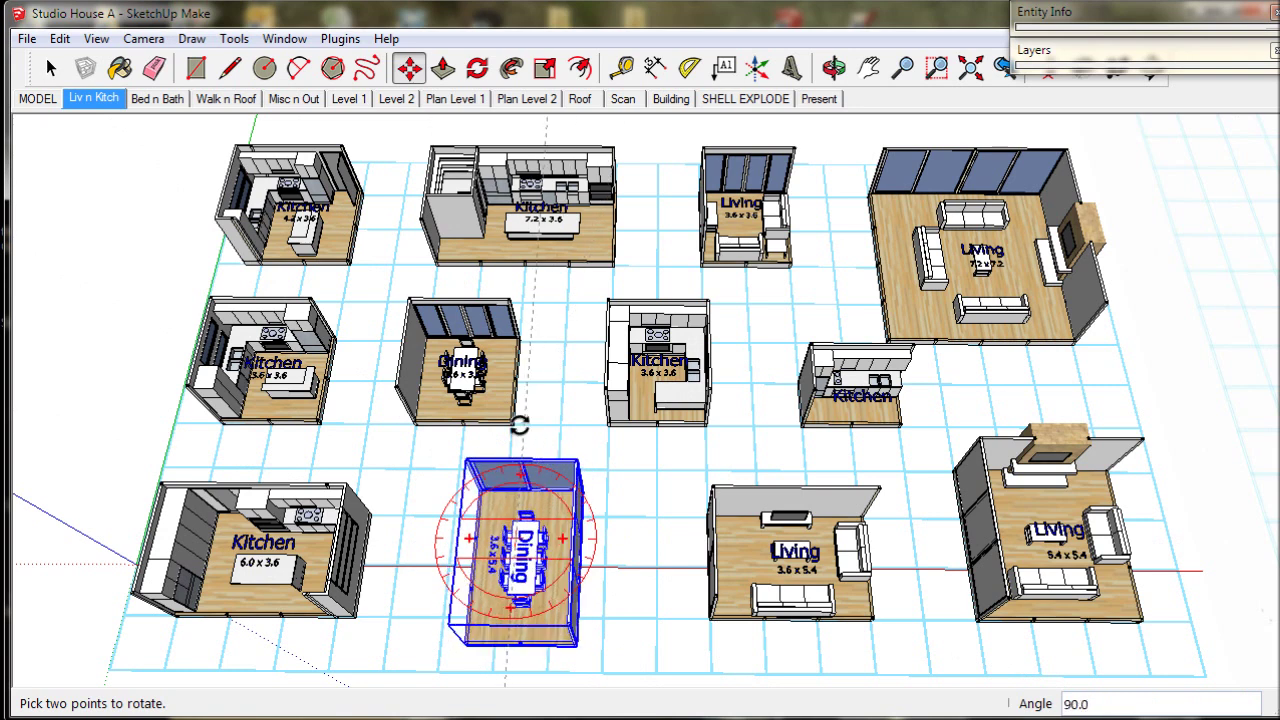
click(519, 425)
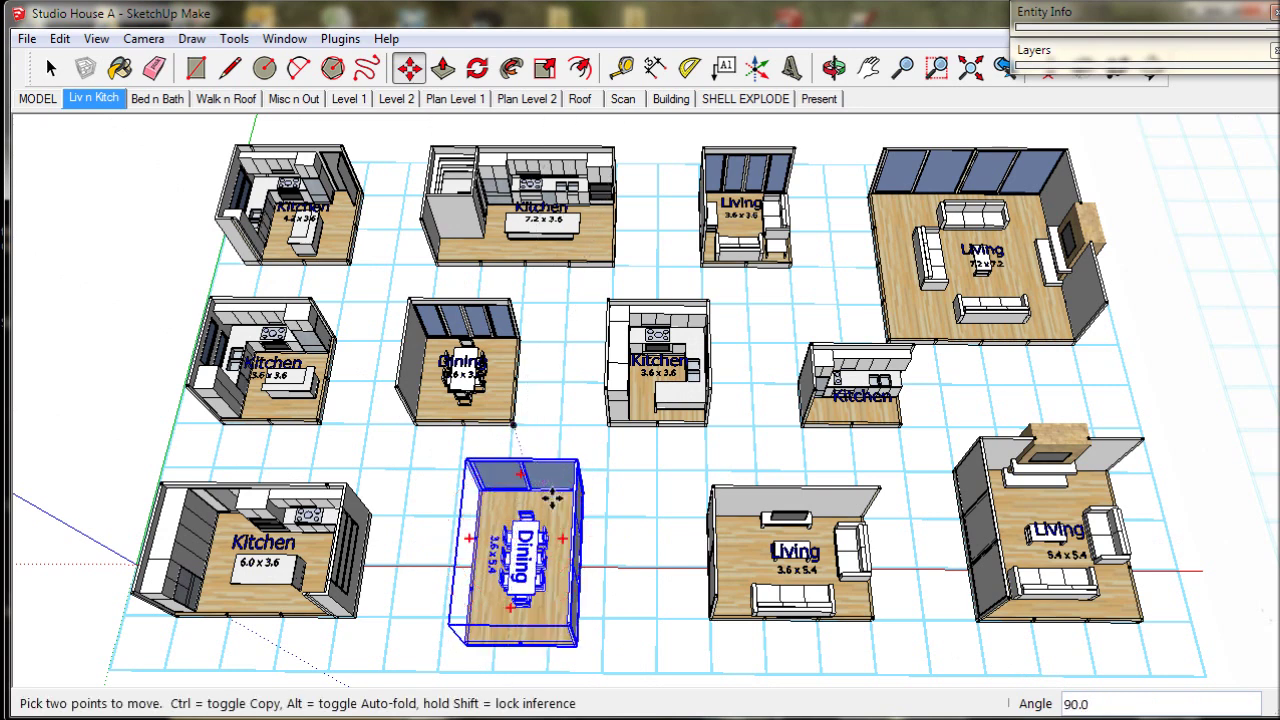
Flip the Dining group along its green axis and pick it up by its slab corner
right_click(554, 497)
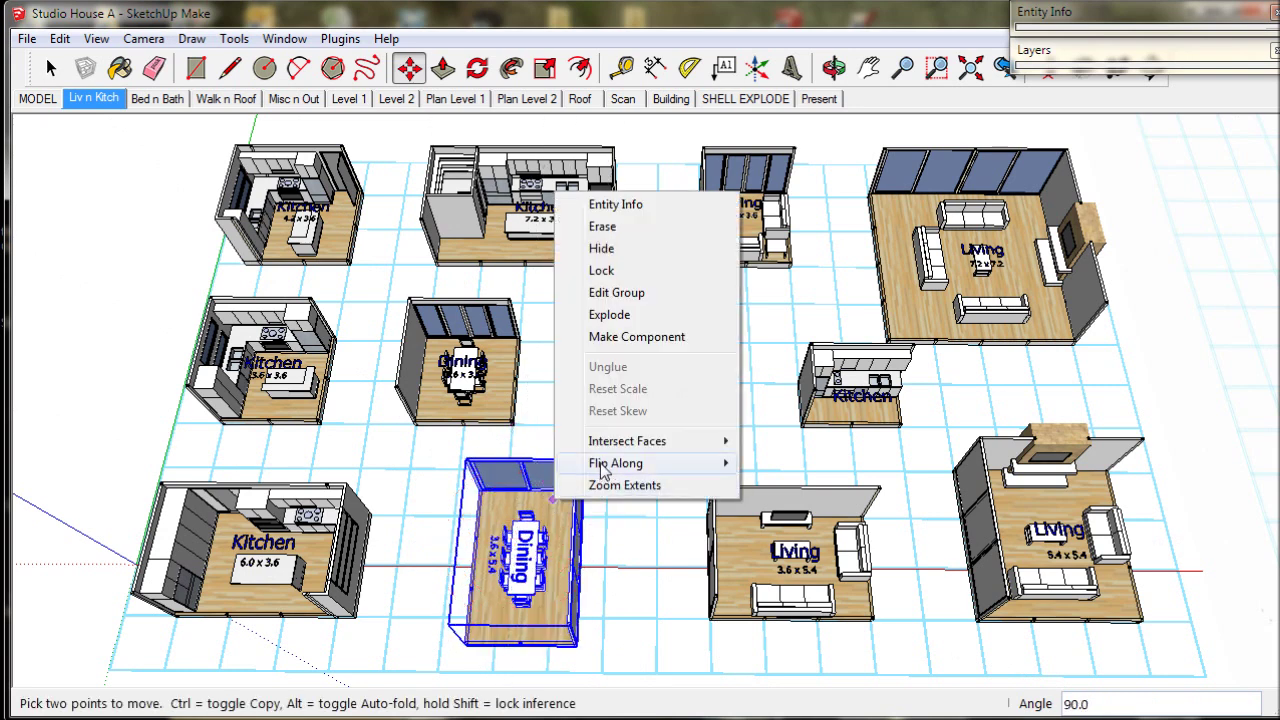
mouse_move(616, 463)
click(768, 486)
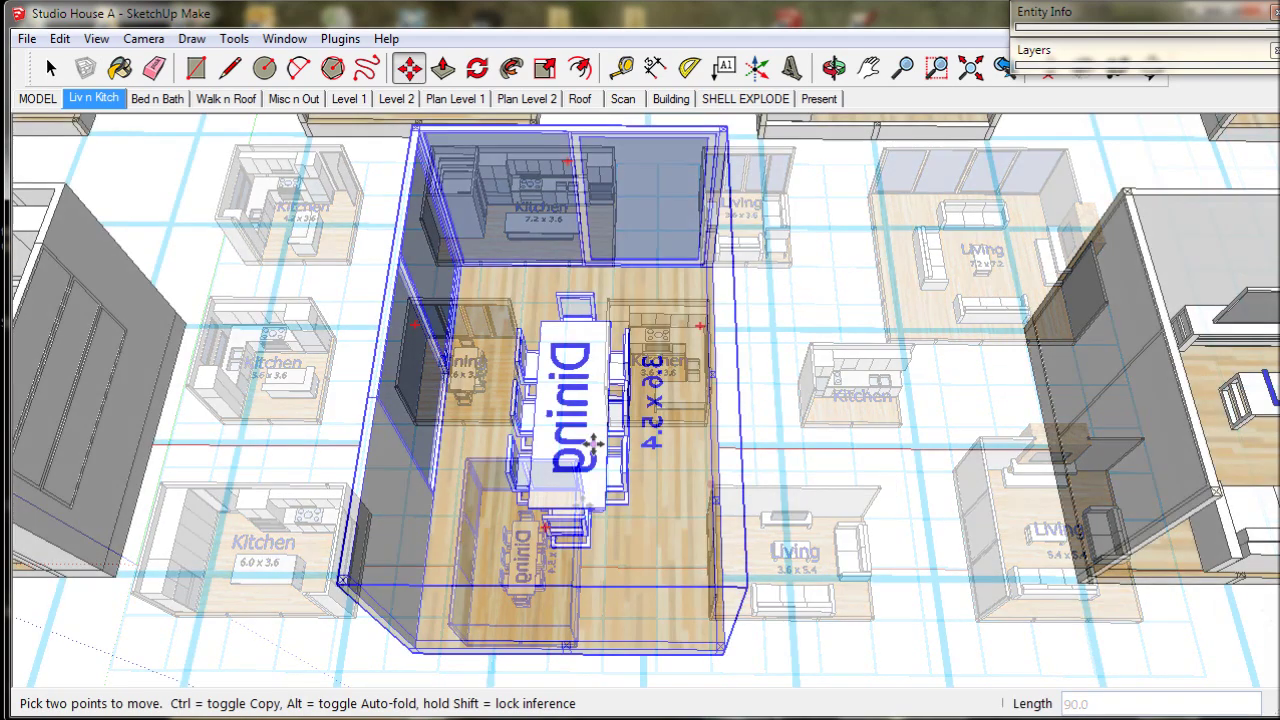
middle_drag(592, 443, 674, 537)
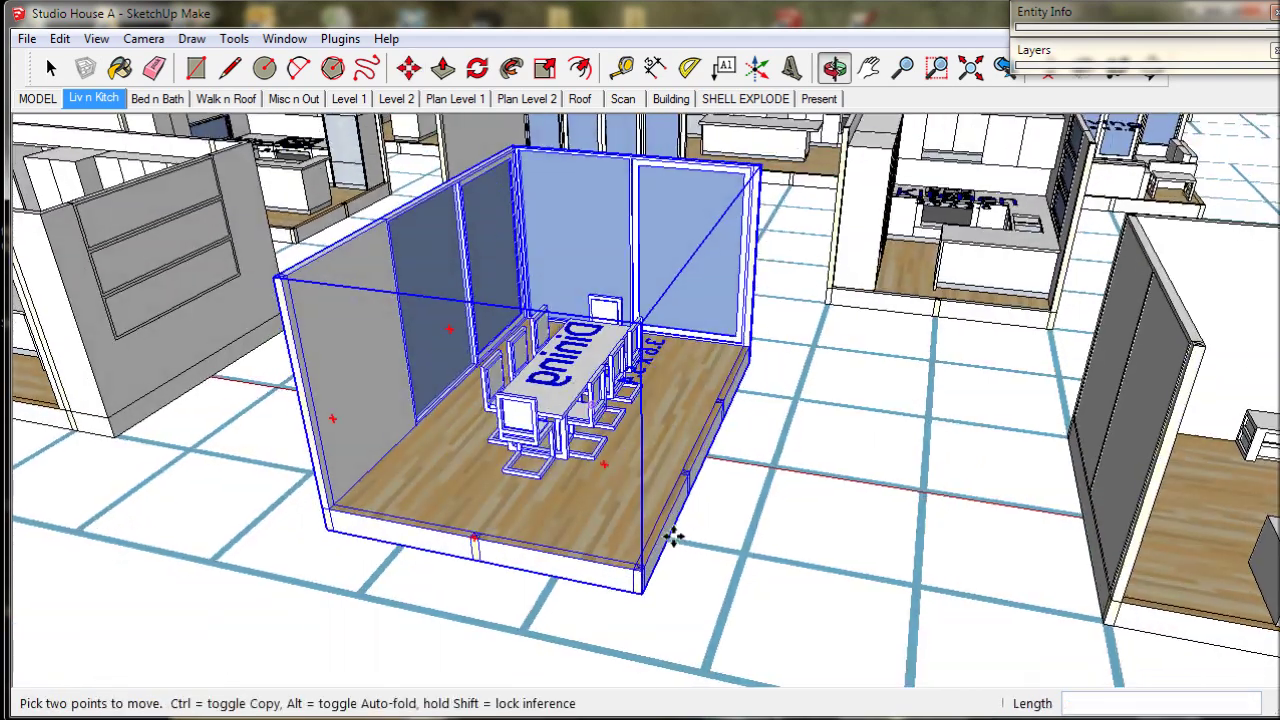
scroll(636, 610, up, 3)
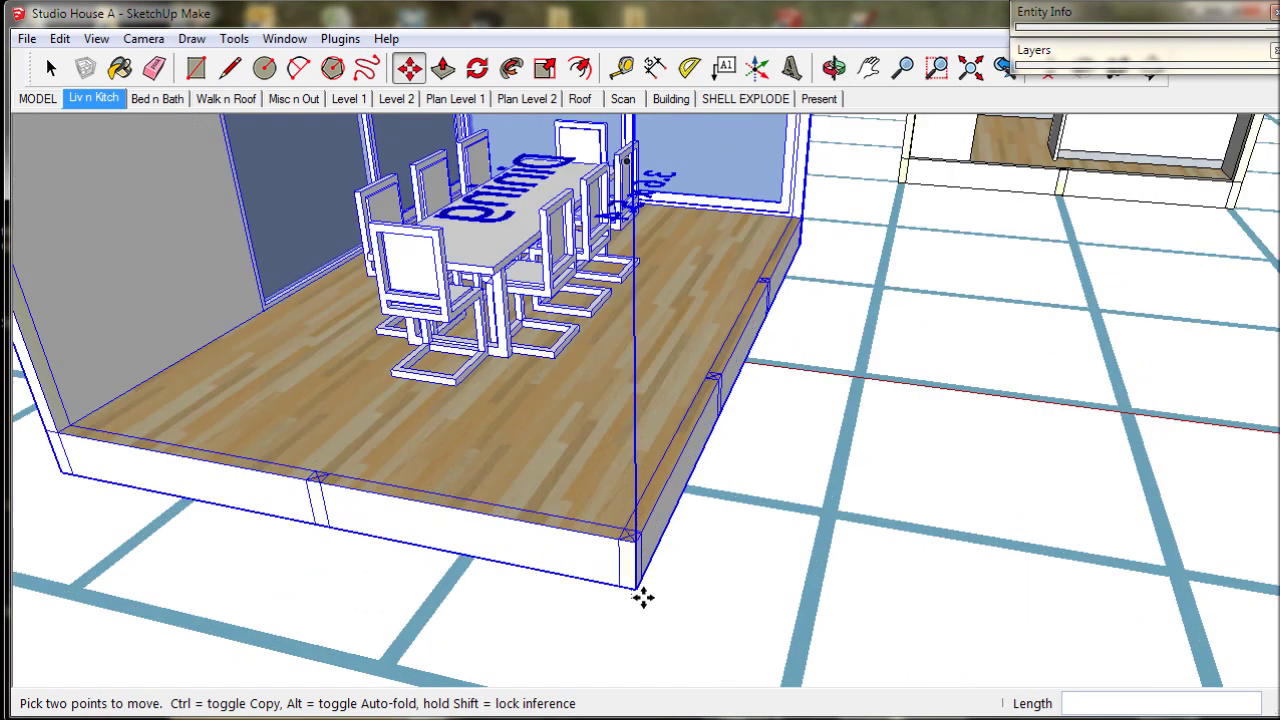
scroll(643, 597, up, 2)
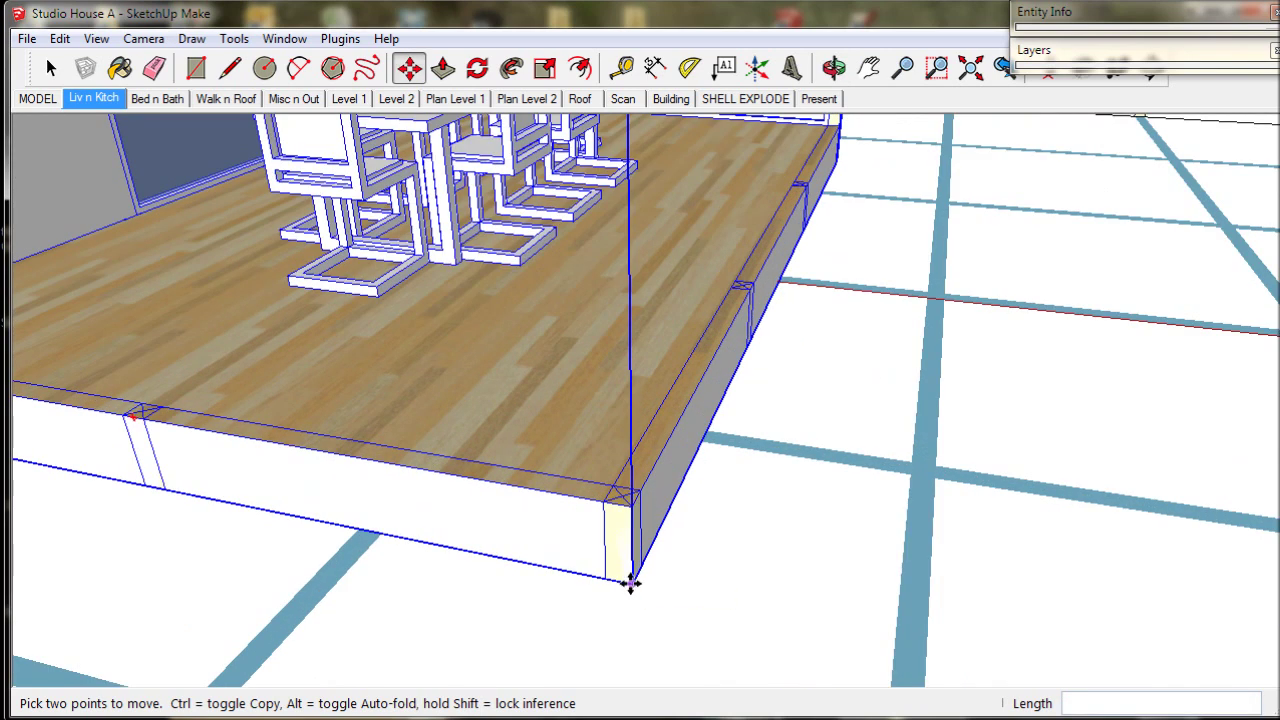
click(630, 583)
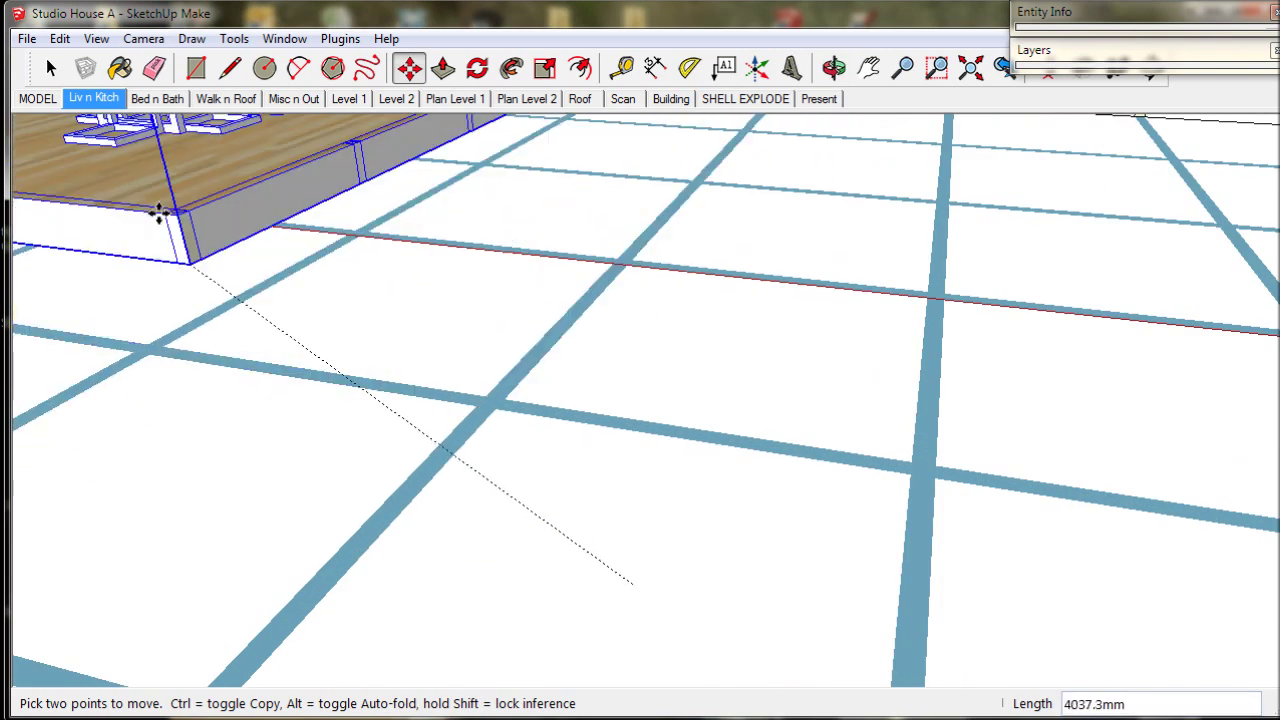
In the MODEL scene, drop the Dining module onto the plan's dining corner
click(37, 101)
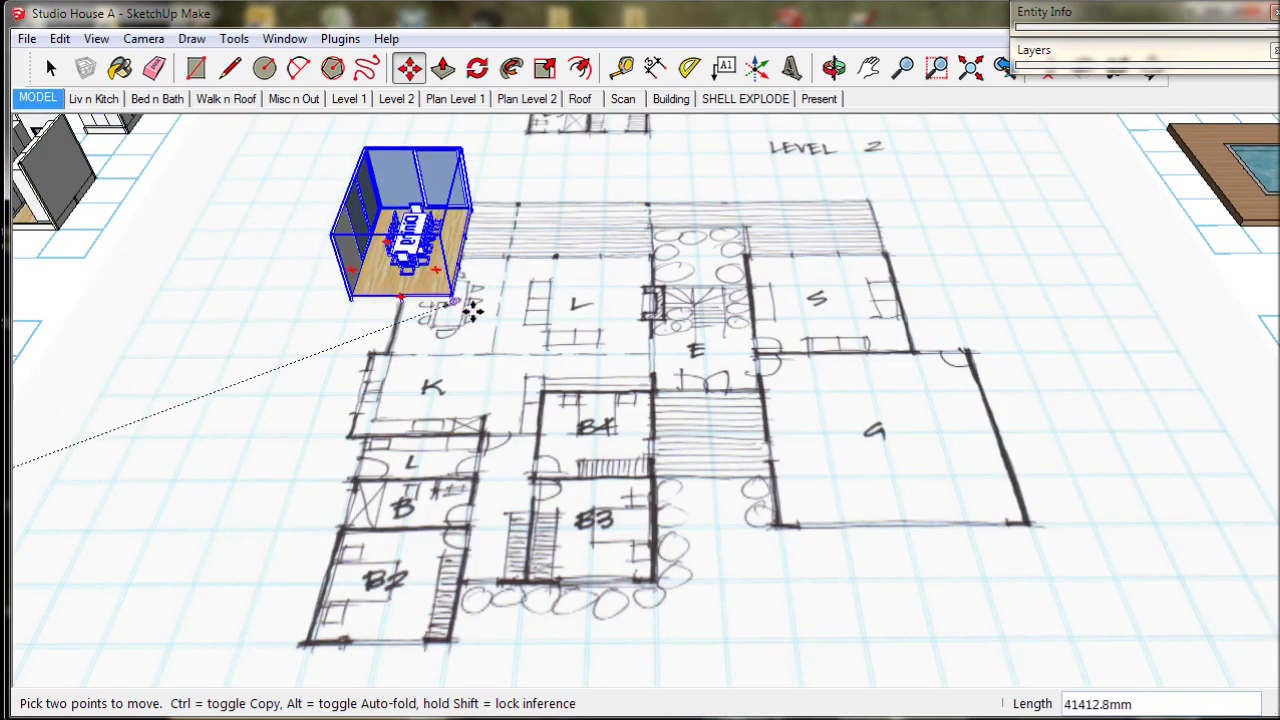
scroll(457, 300, up, 2)
scroll(486, 323, up, 2)
scroll(500, 362, up, 2)
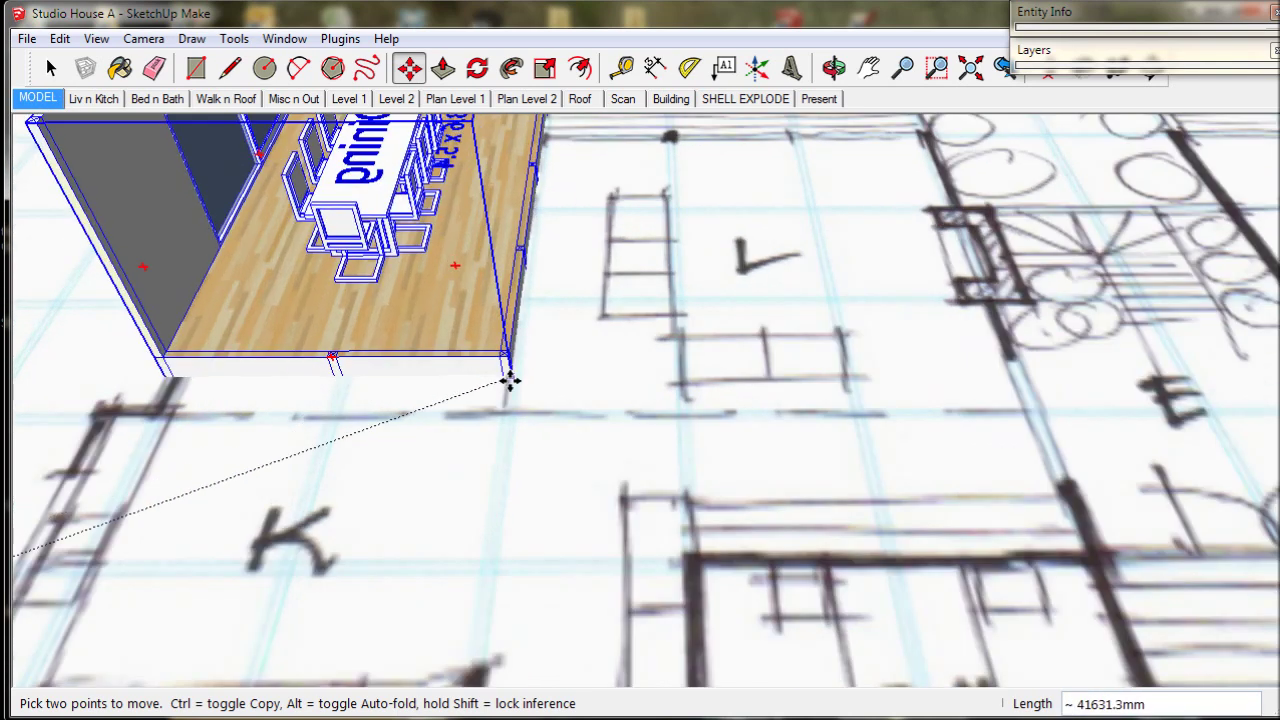
scroll(509, 387, up, 1)
scroll(510, 400, up, 1)
scroll(514, 410, up, 1)
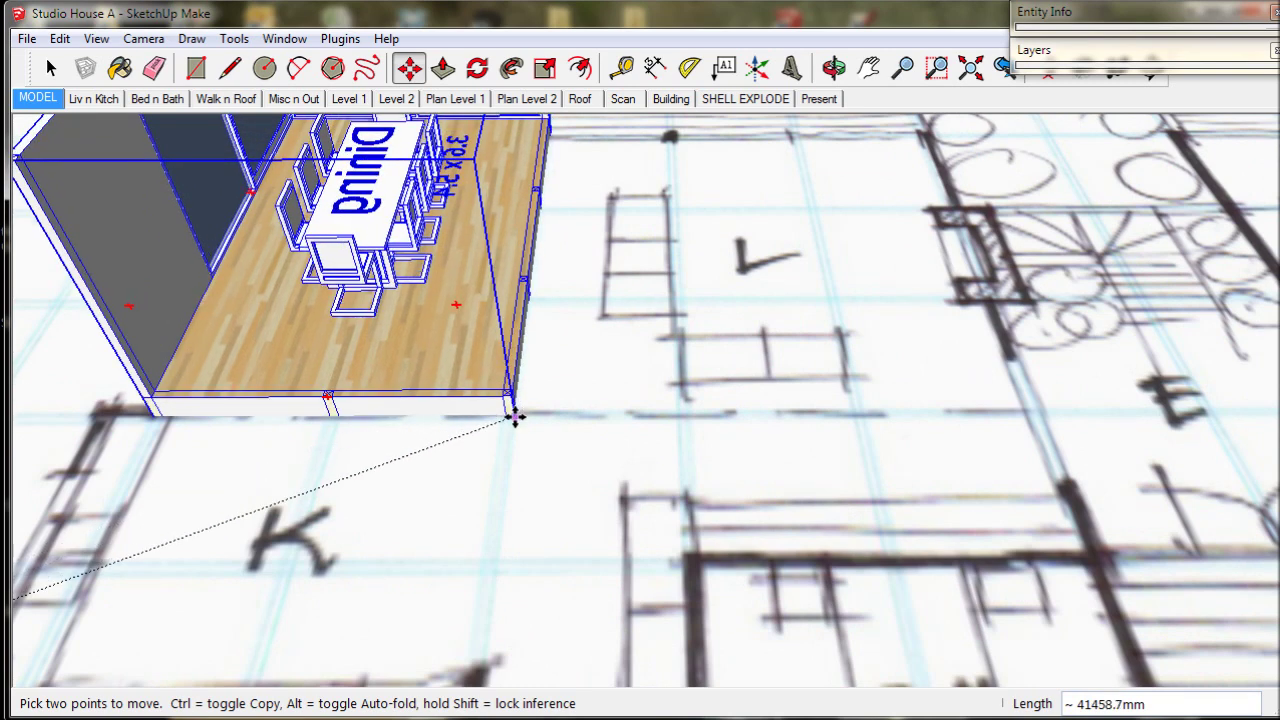
click(513, 418)
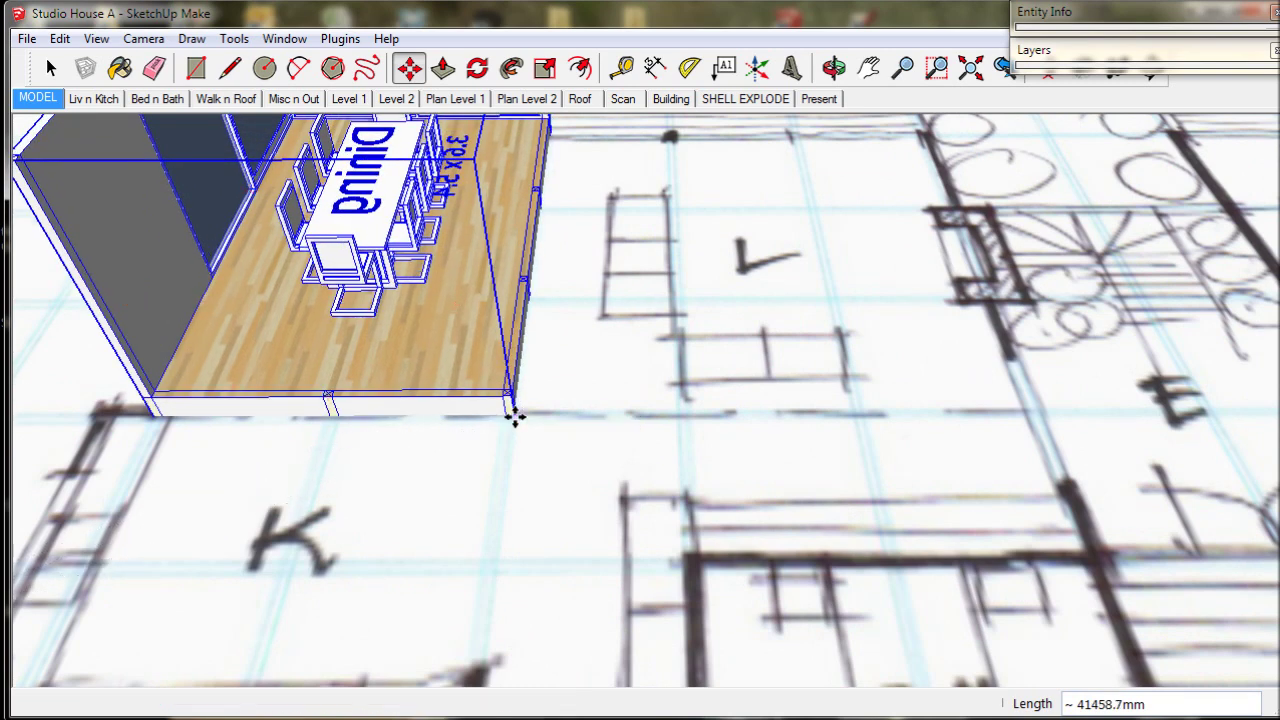
Hide the scan layer and inspect the Dining module's corner against the grid
click(1050, 60)
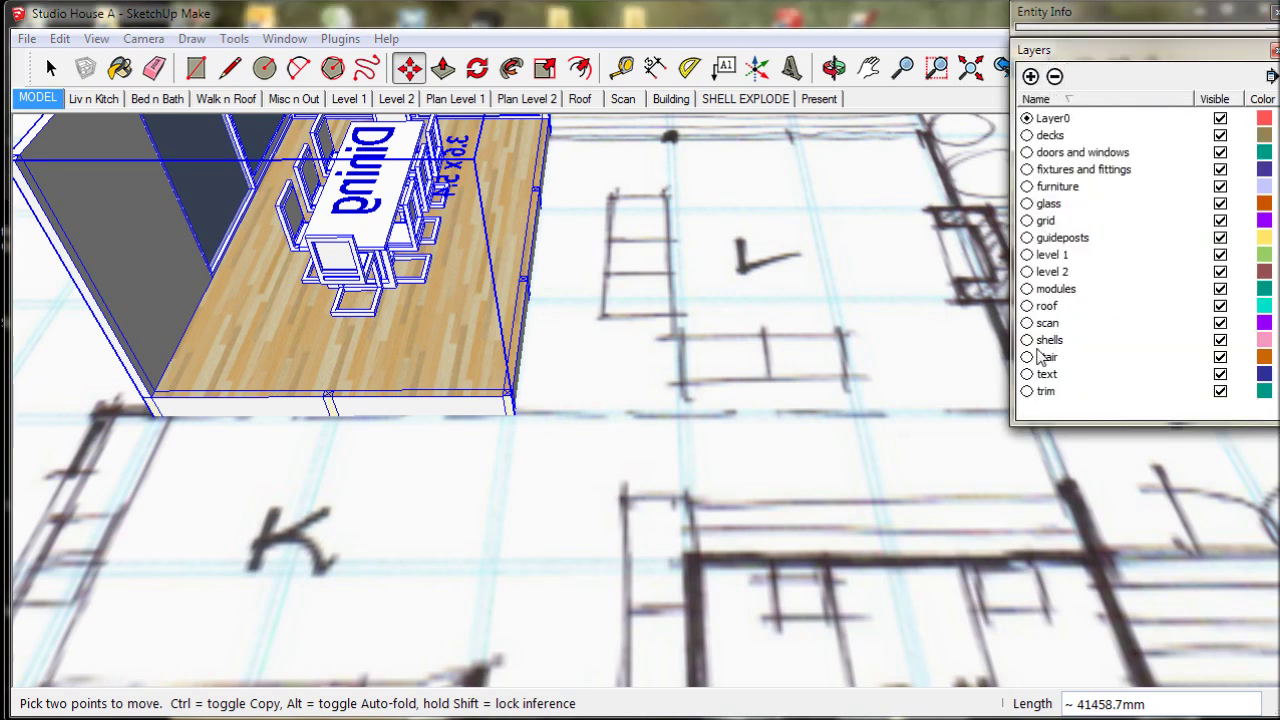
click(1054, 319)
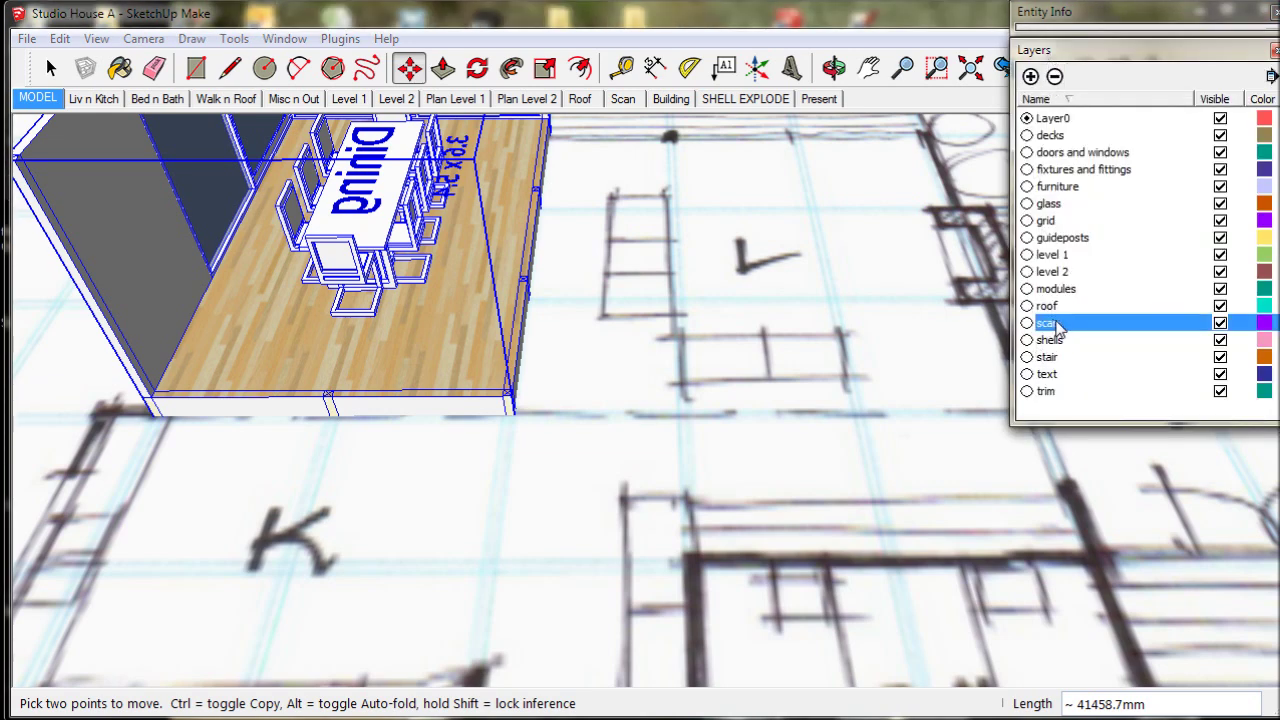
click(1220, 323)
middle_drag(891, 391, 554, 443)
scroll(523, 400, up, 2)
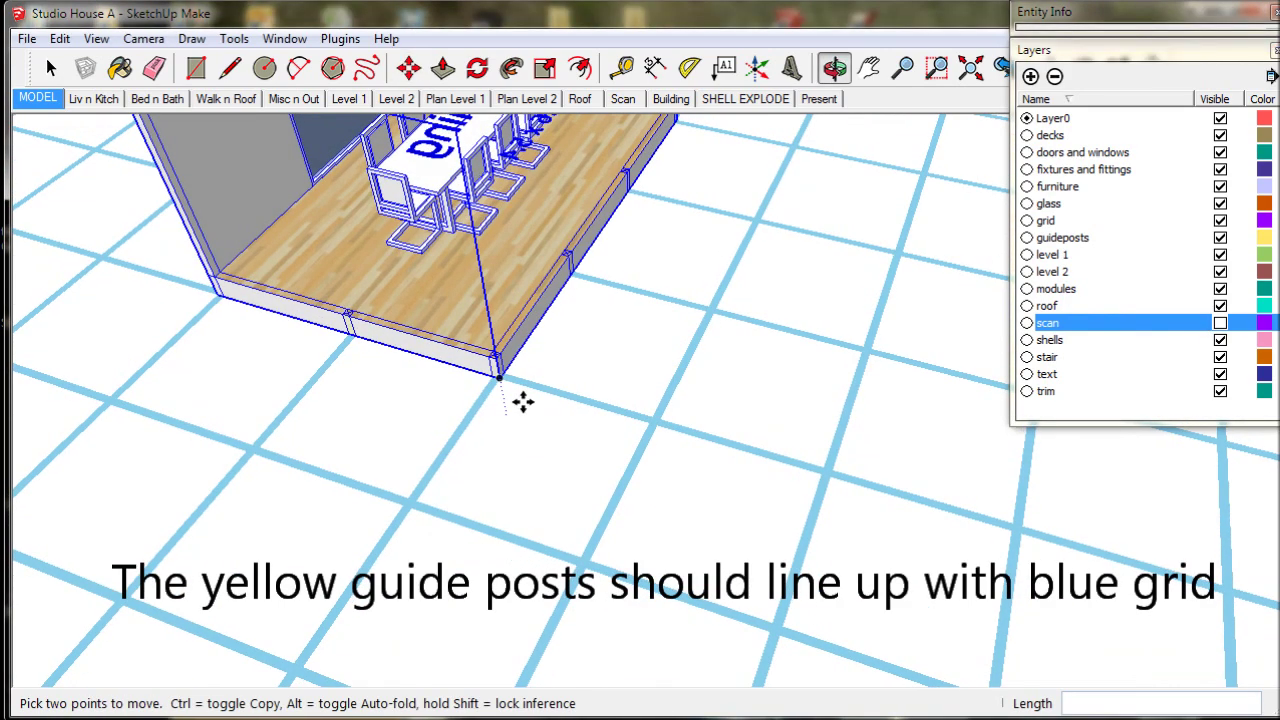
scroll(498, 378, up, 2)
scroll(498, 378, up, 2)
scroll(500, 383, up, 1)
mouse_move(500, 383)
middle_down()
mouse_move(303, 364)
mouse_move(443, 380)
mouse_move(777, 309)
mouse_move(556, 387)
mouse_move(580, 397)
middle_up()
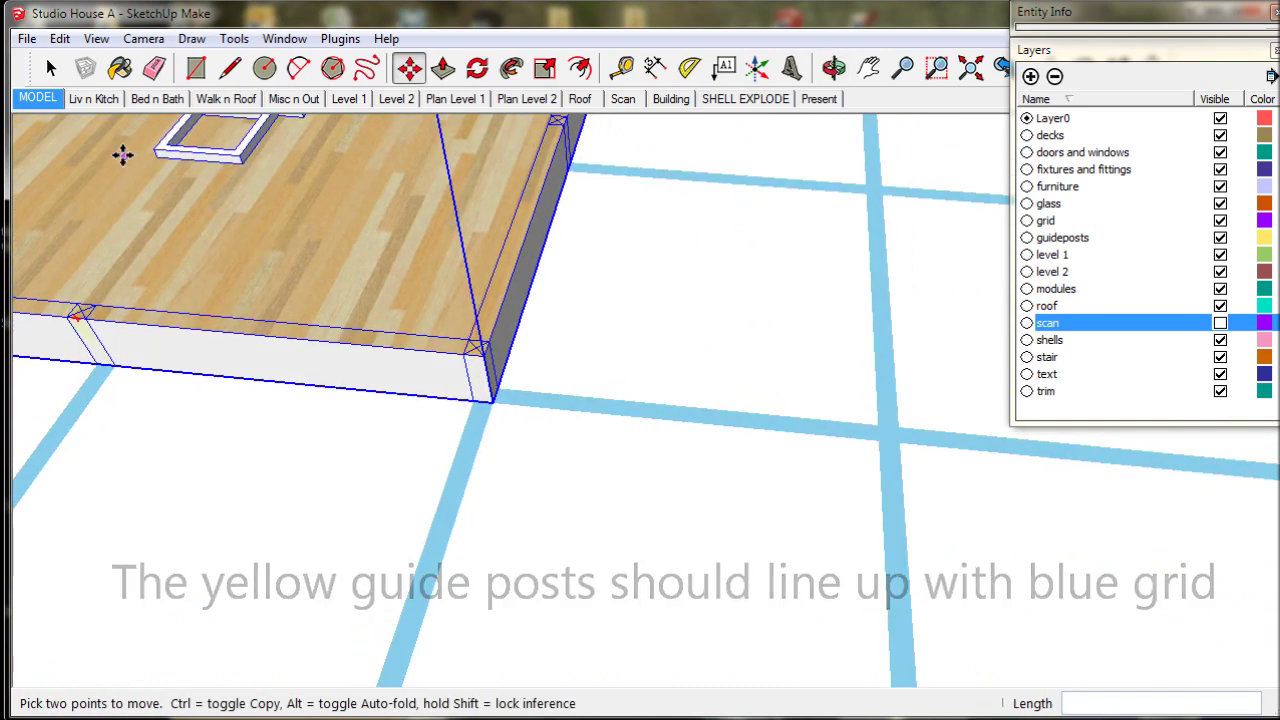
Return via the MODEL scene to the Liv n Kitch scene and collapse the layers list
click(57, 106)
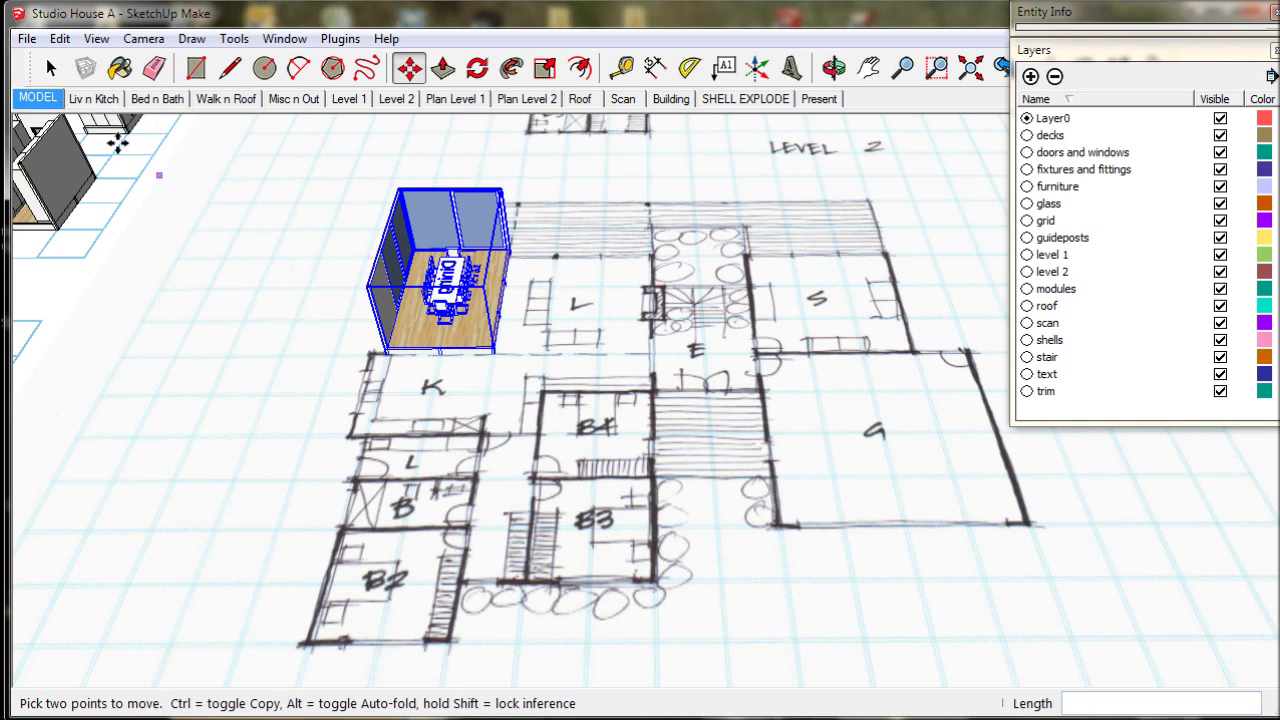
click(92, 100)
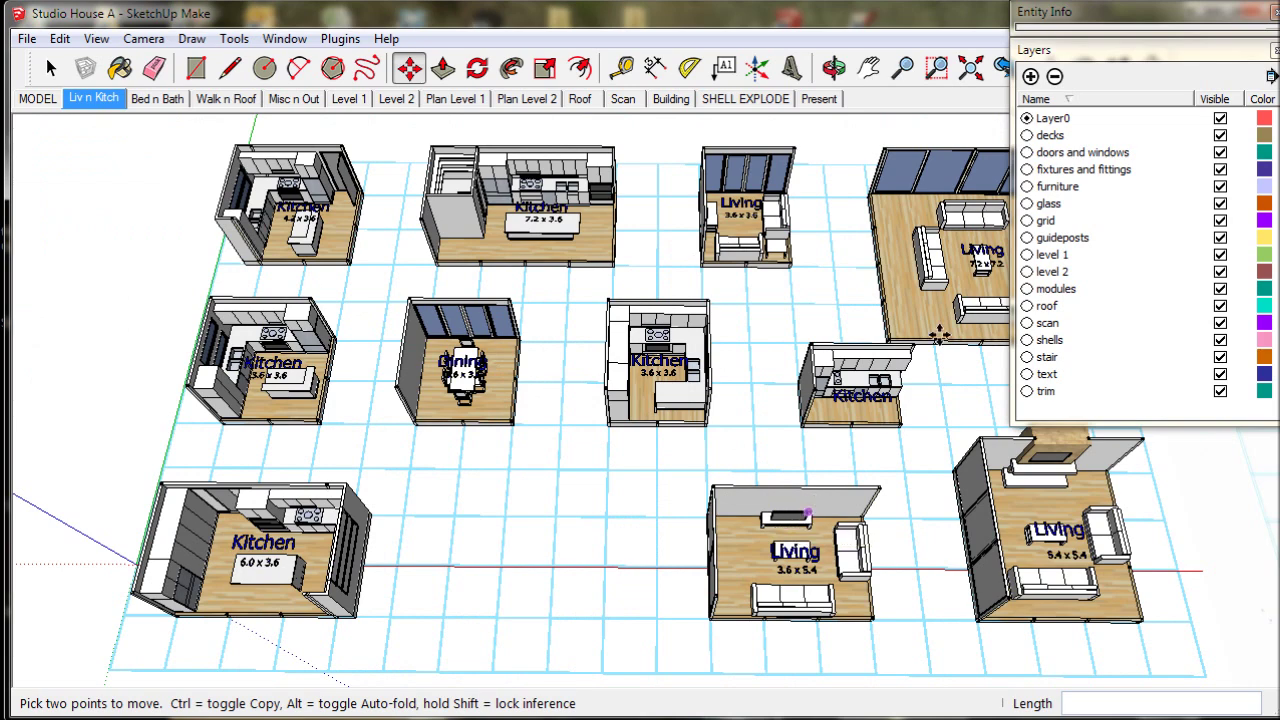
click(1103, 51)
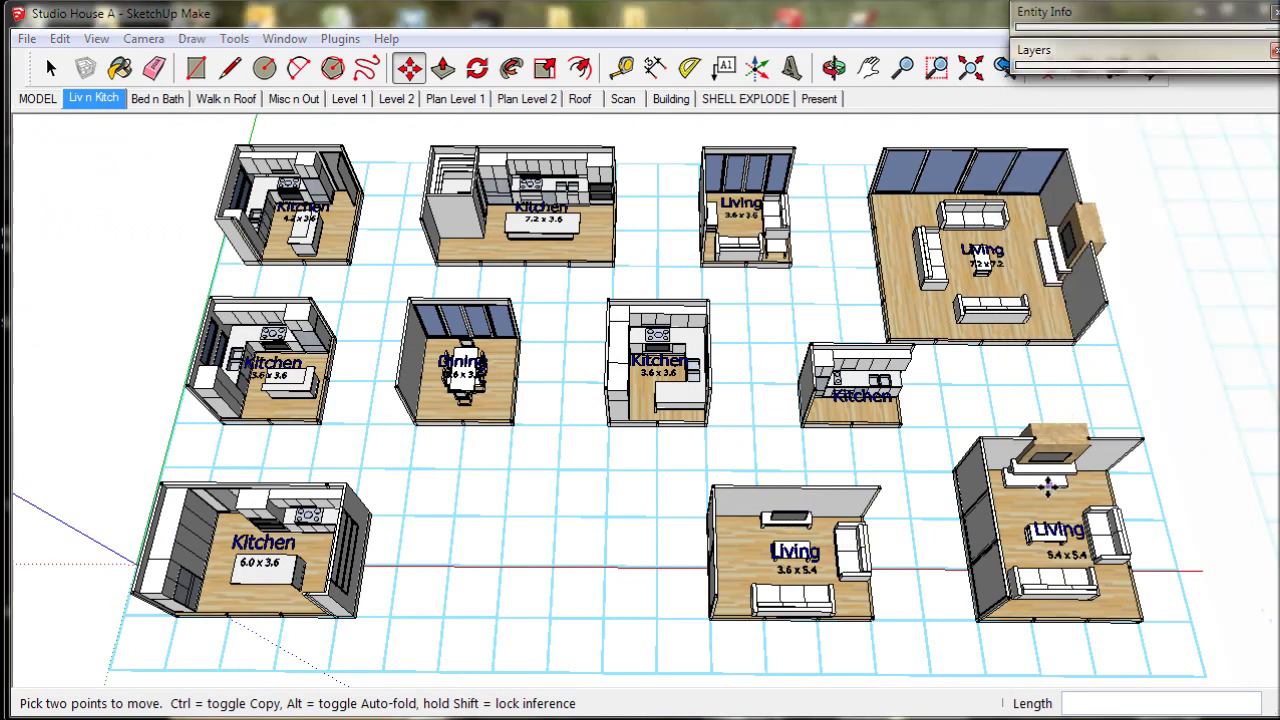
Select the 5.4 x 5.4 Living module and rotate it a quarter turn
shift+middle_drag(1047, 487, 880, 447)
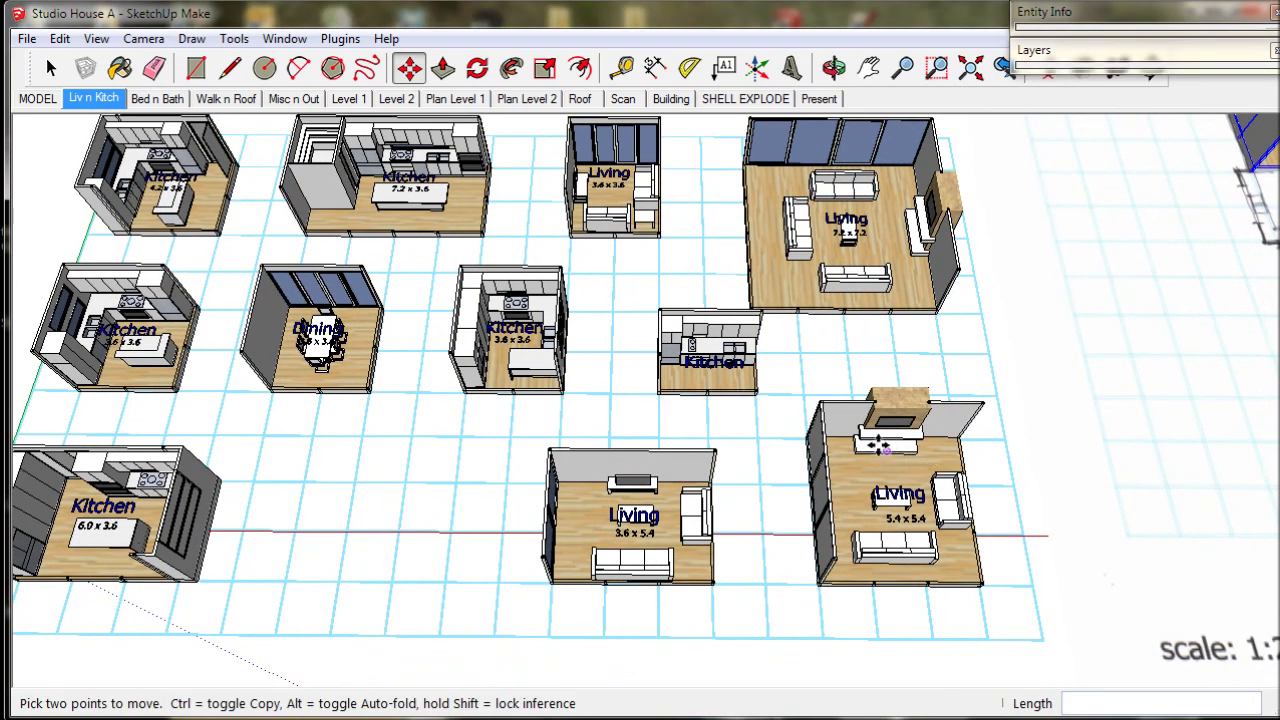
click(51, 78)
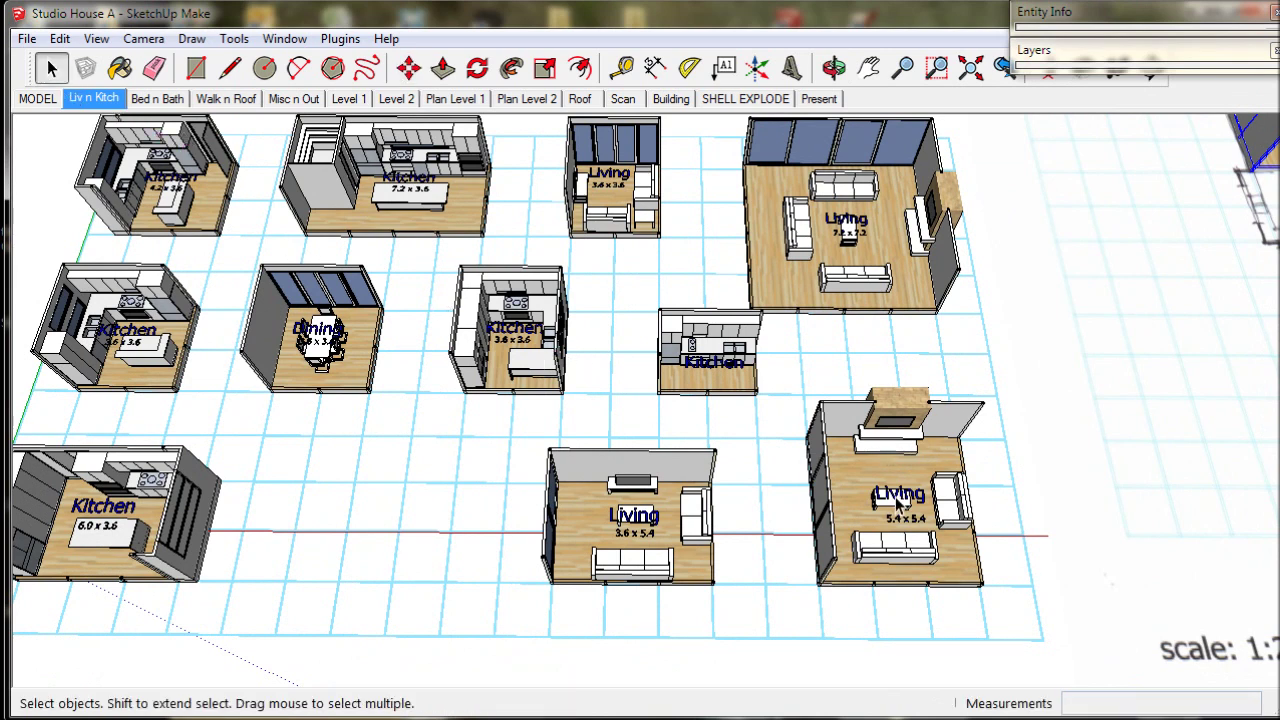
click(897, 507)
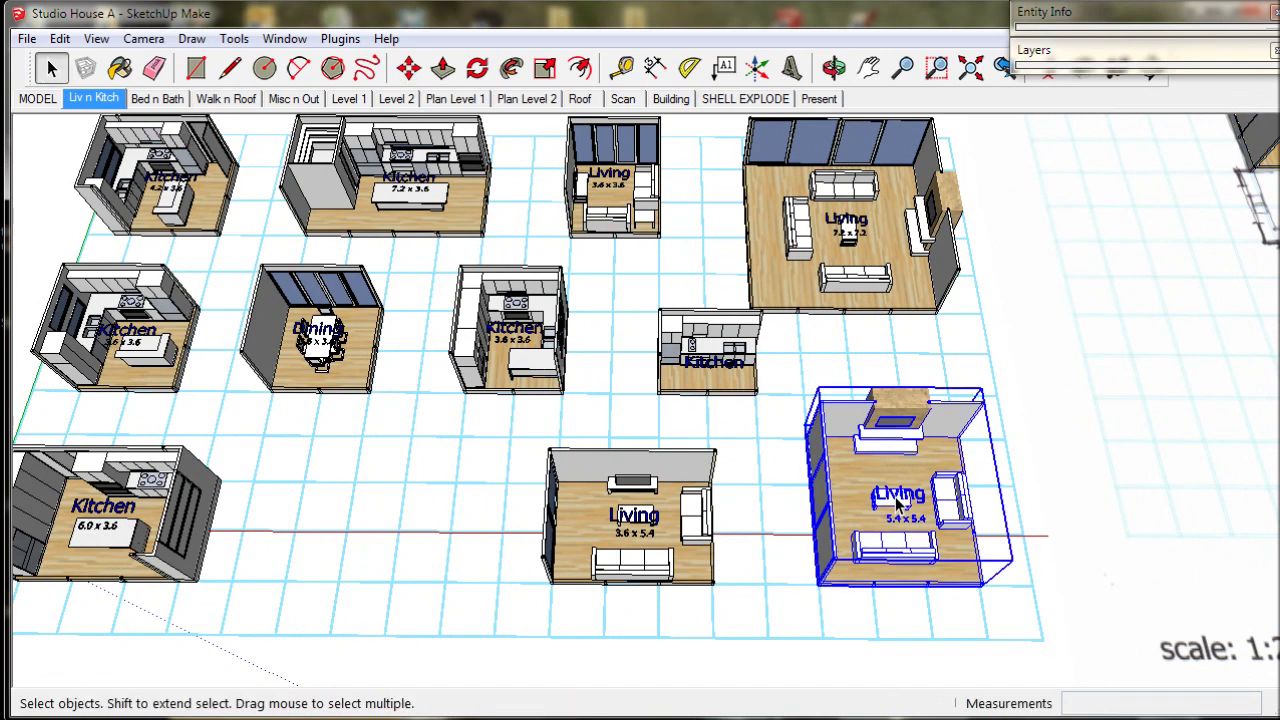
click(412, 70)
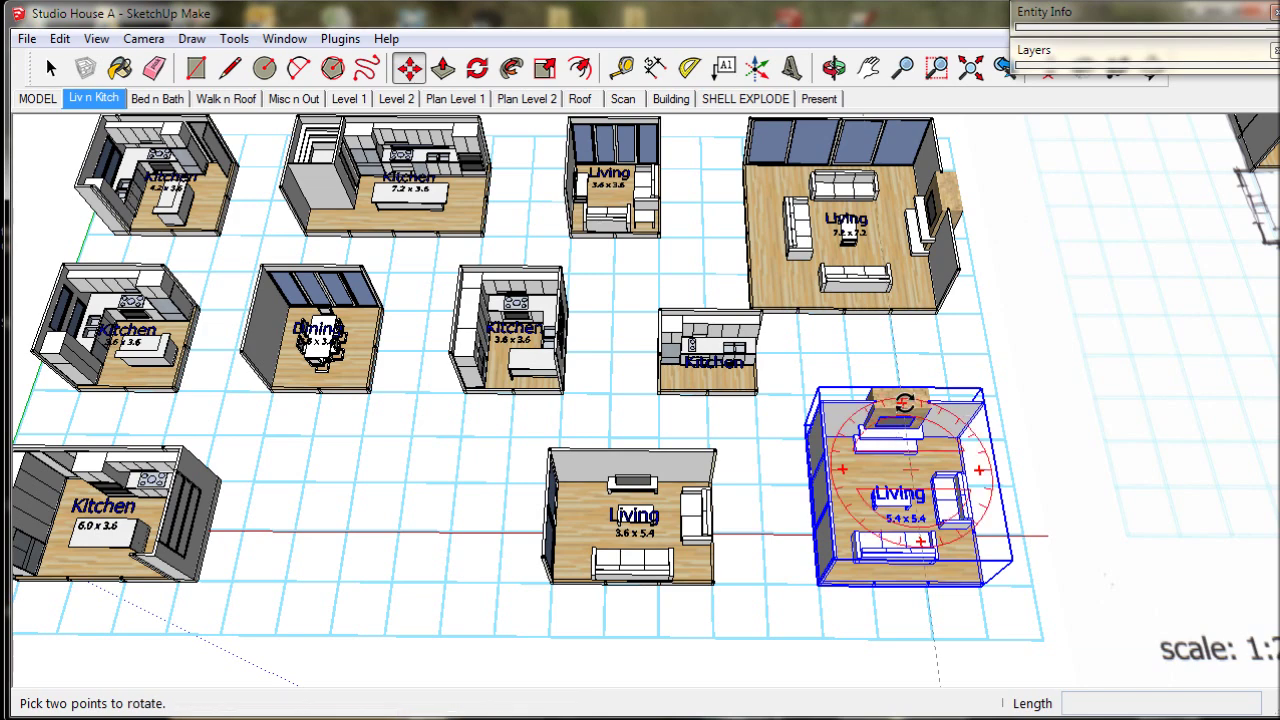
click(903, 404)
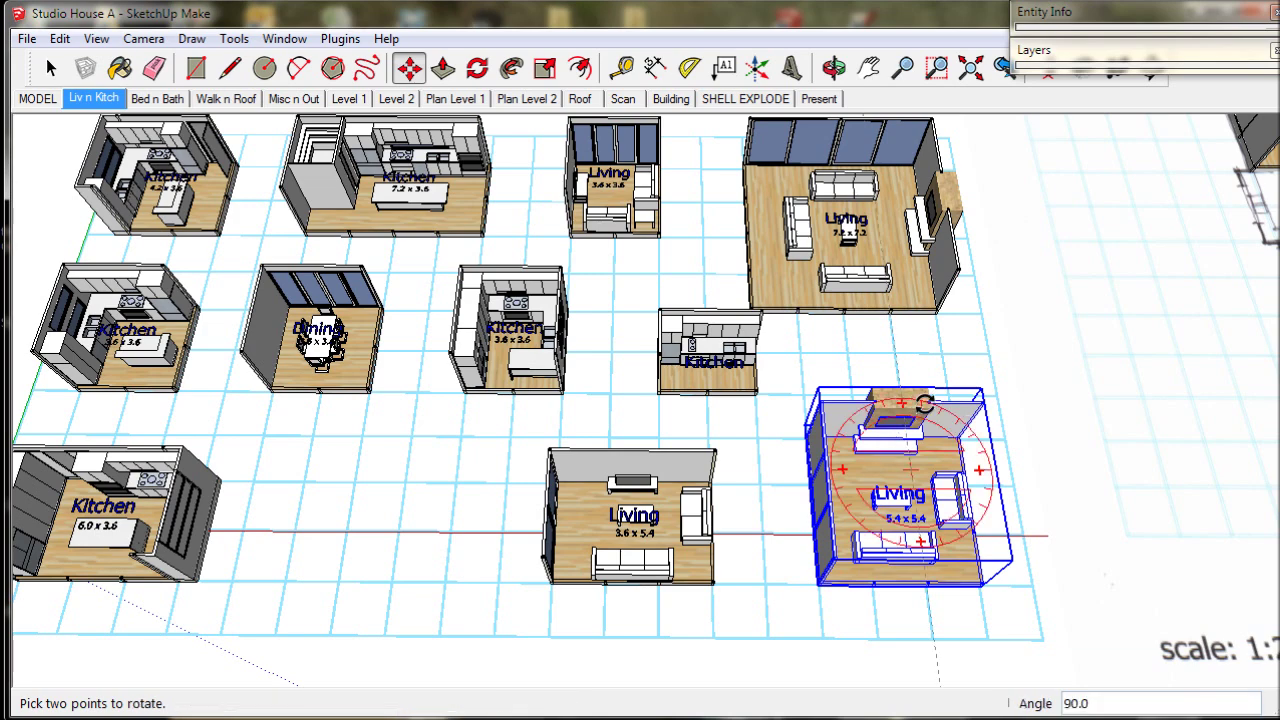
click(955, 468)
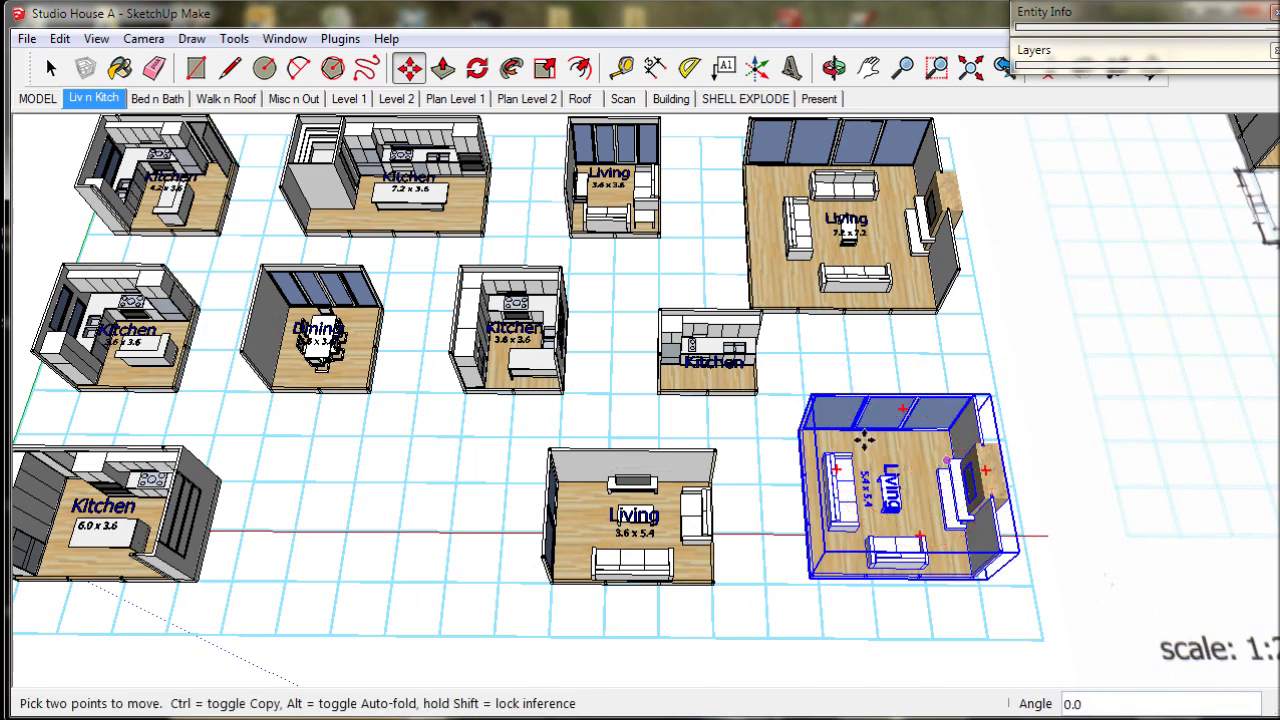
Zoom in and pick up the Living module by its corner
scroll(820, 404, up, 2)
scroll(829, 392, up, 2)
scroll(783, 381, up, 2)
scroll(783, 381, up, 1)
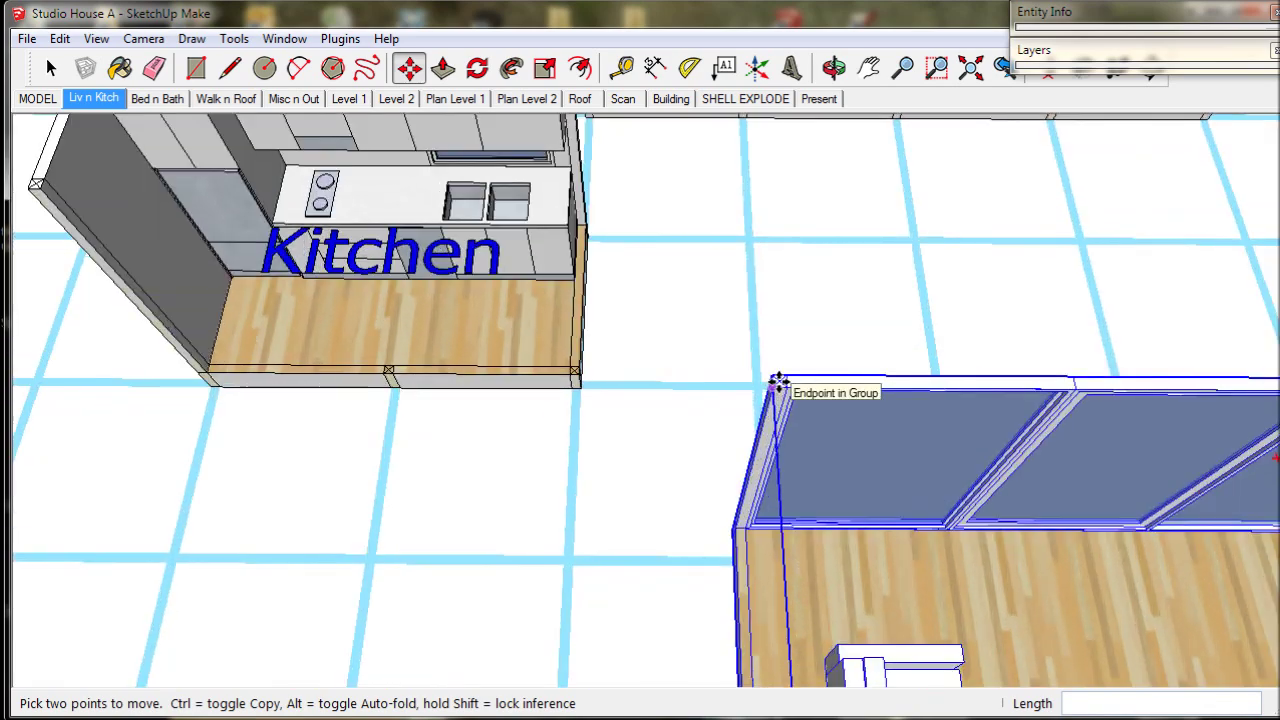
scroll(778, 378, up, 2)
scroll(778, 375, up, 2)
click(778, 378)
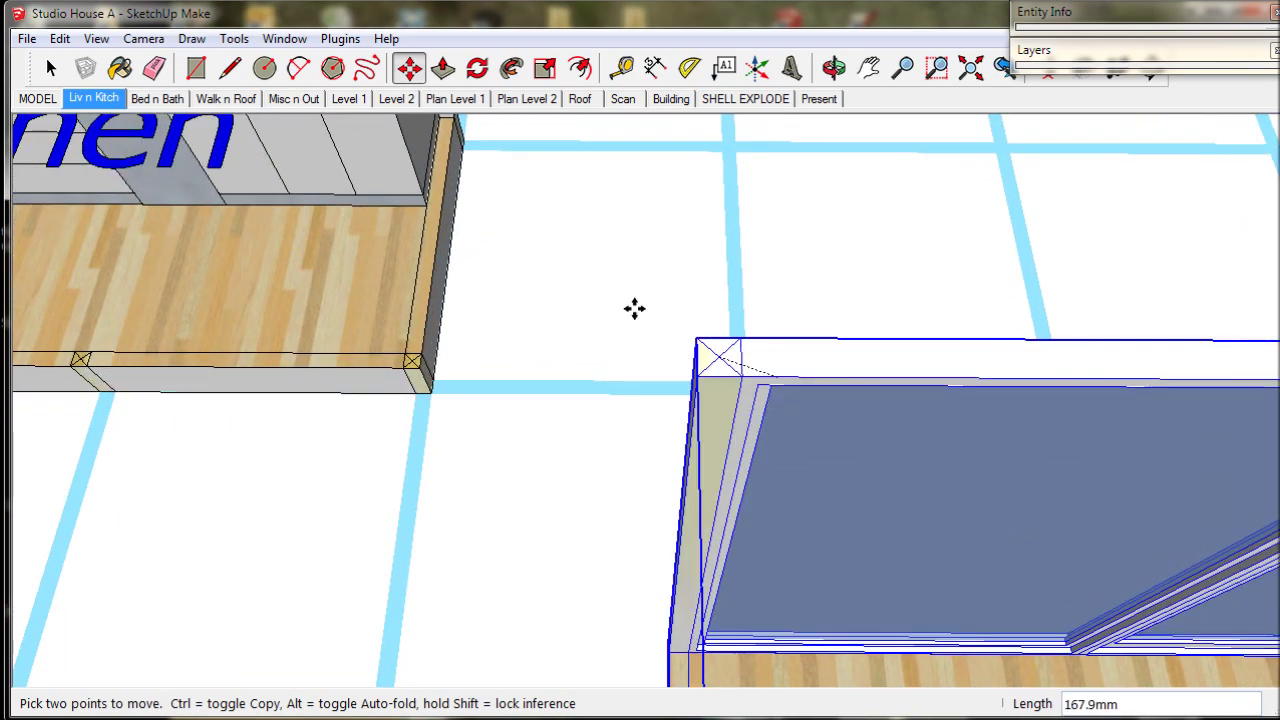
In the MODEL scene, drop the Living module against the Dining module's corner
click(26, 102)
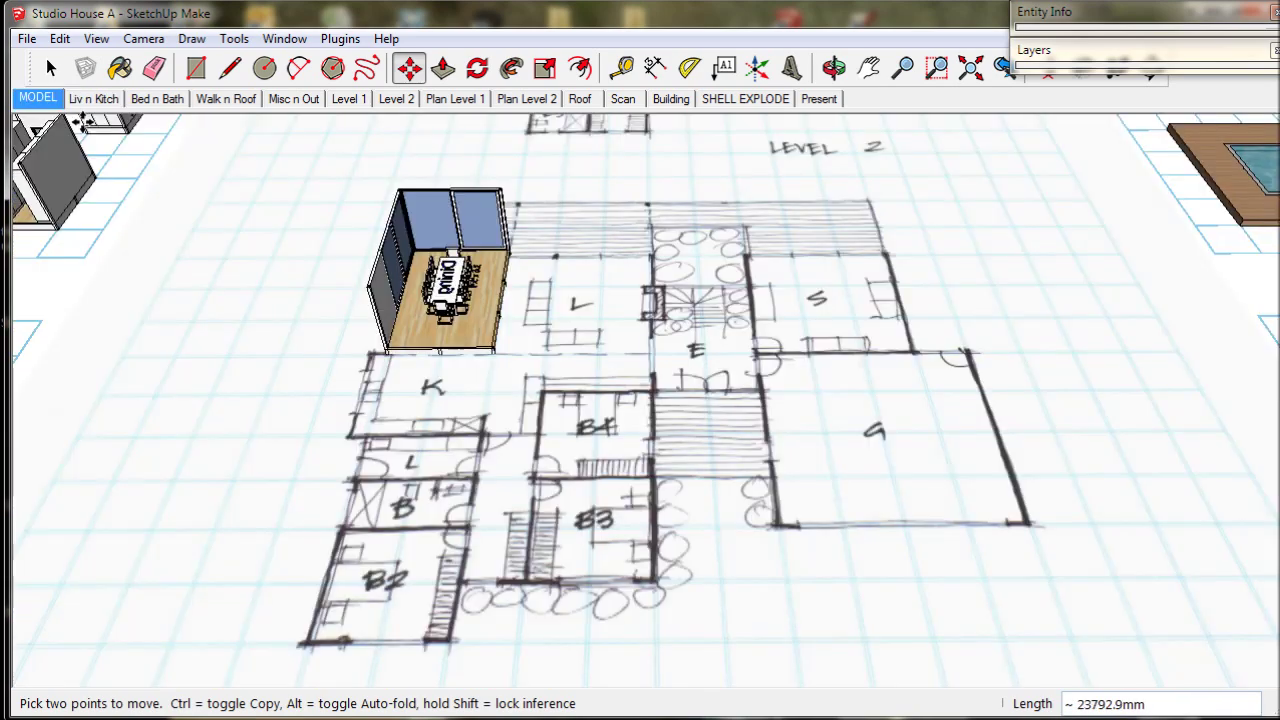
scroll(523, 206, up, 1)
scroll(518, 205, up, 3)
middle_drag(515, 205, 528, 251)
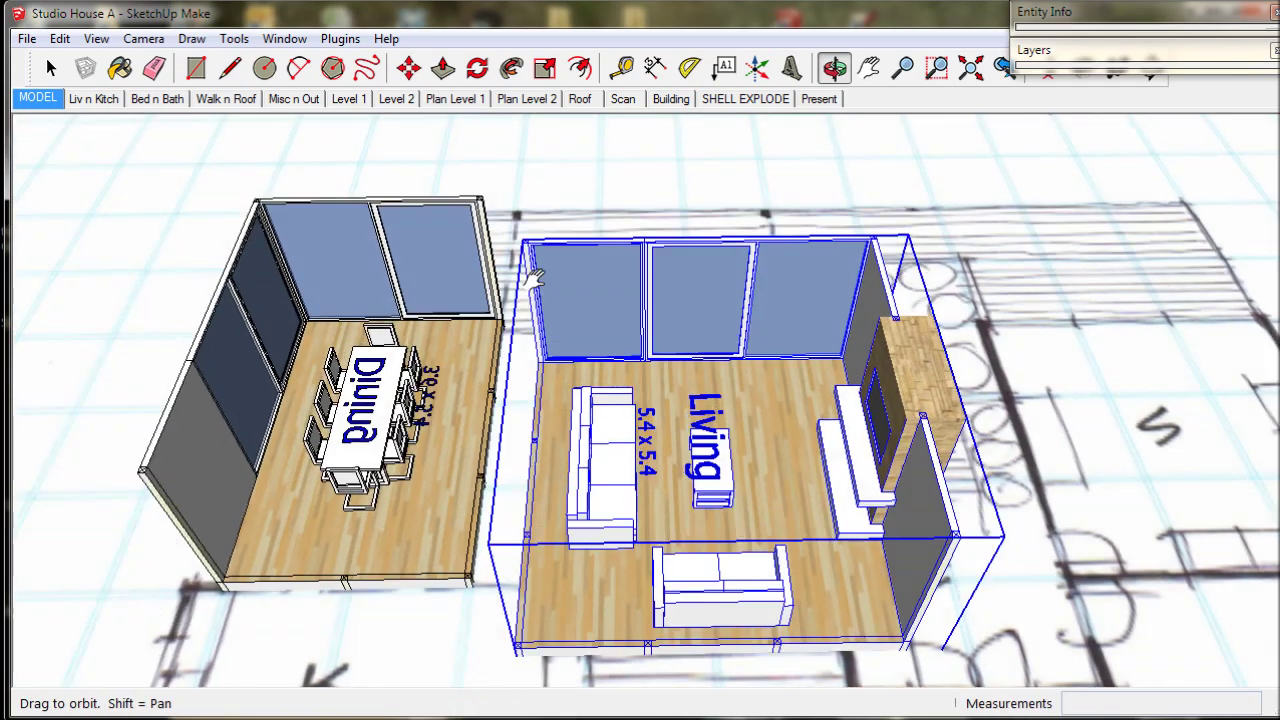
scroll(586, 391, up, 2)
scroll(543, 263, up, 2)
scroll(531, 333, up, 2)
scroll(531, 332, up, 2)
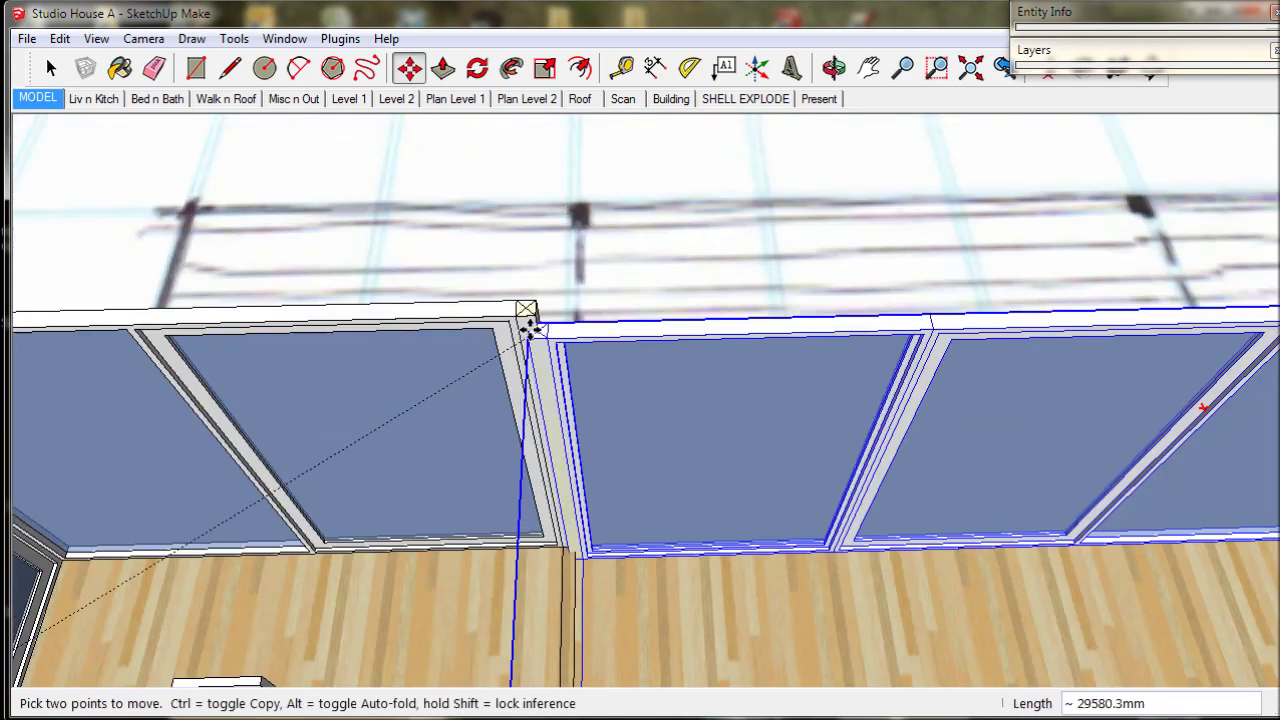
scroll(529, 314, up, 2)
scroll(526, 303, up, 1)
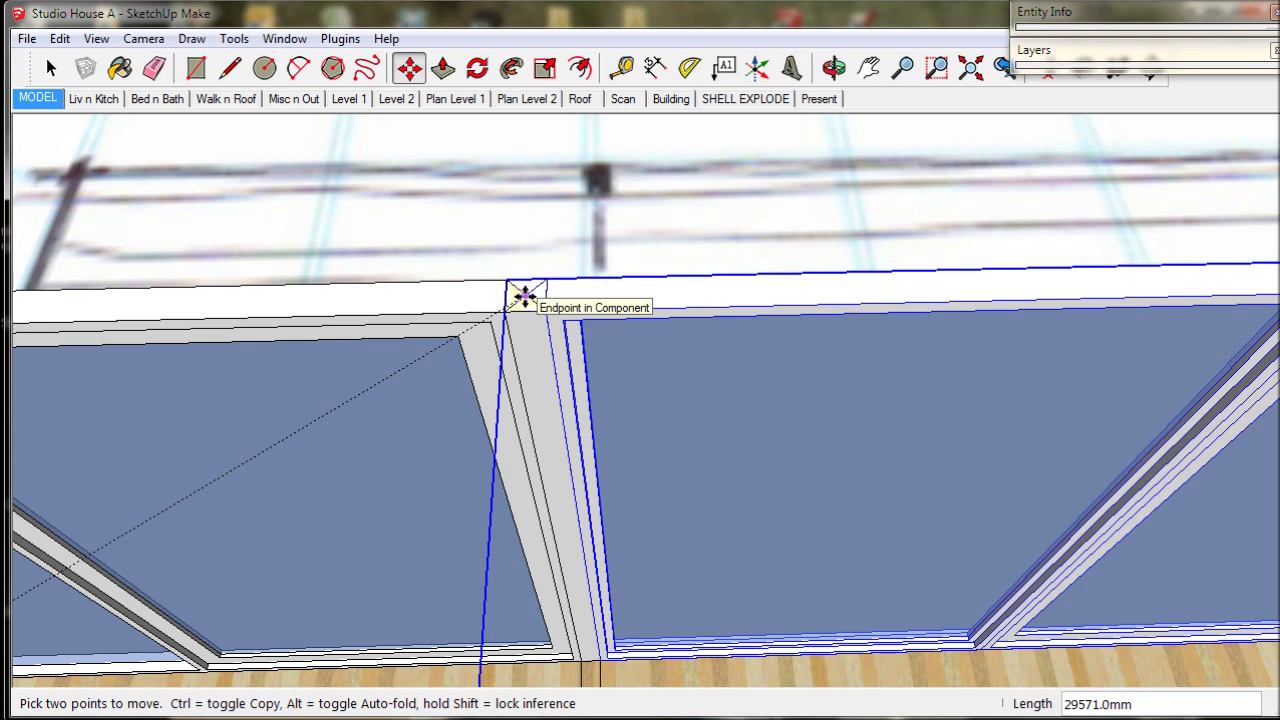
click(524, 296)
click(50, 100)
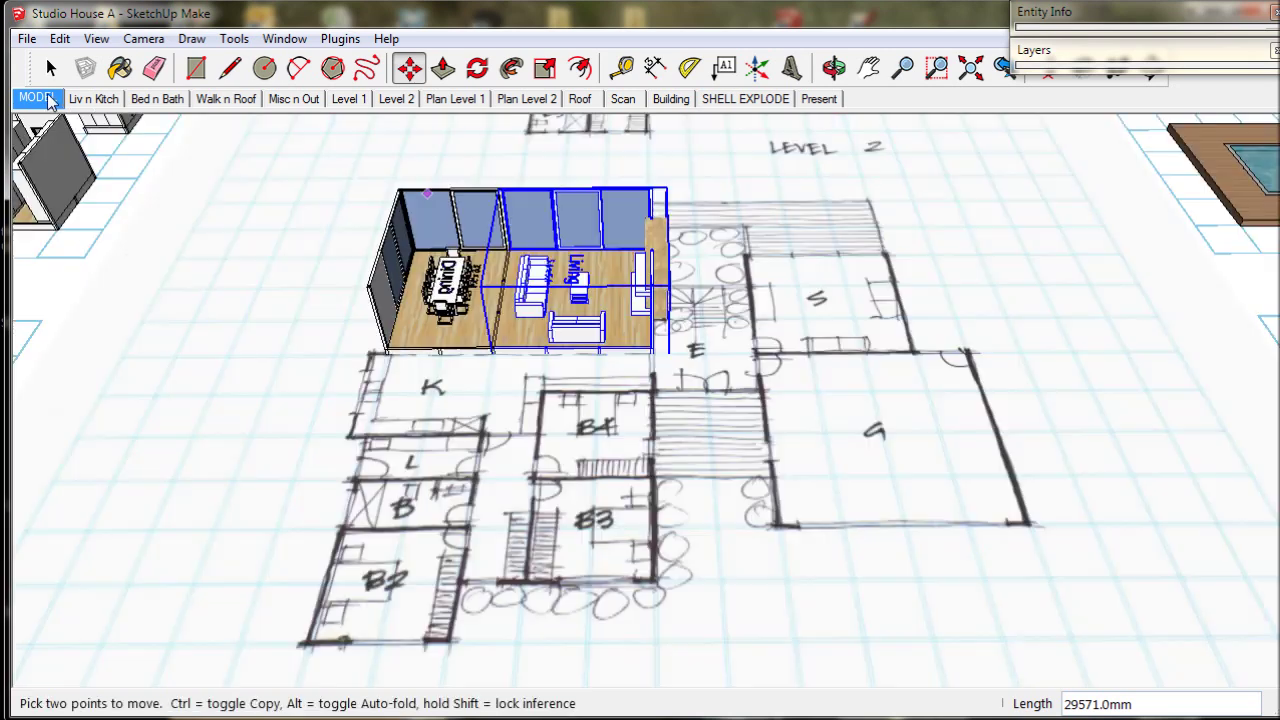
middle_drag(373, 287, 365, 390)
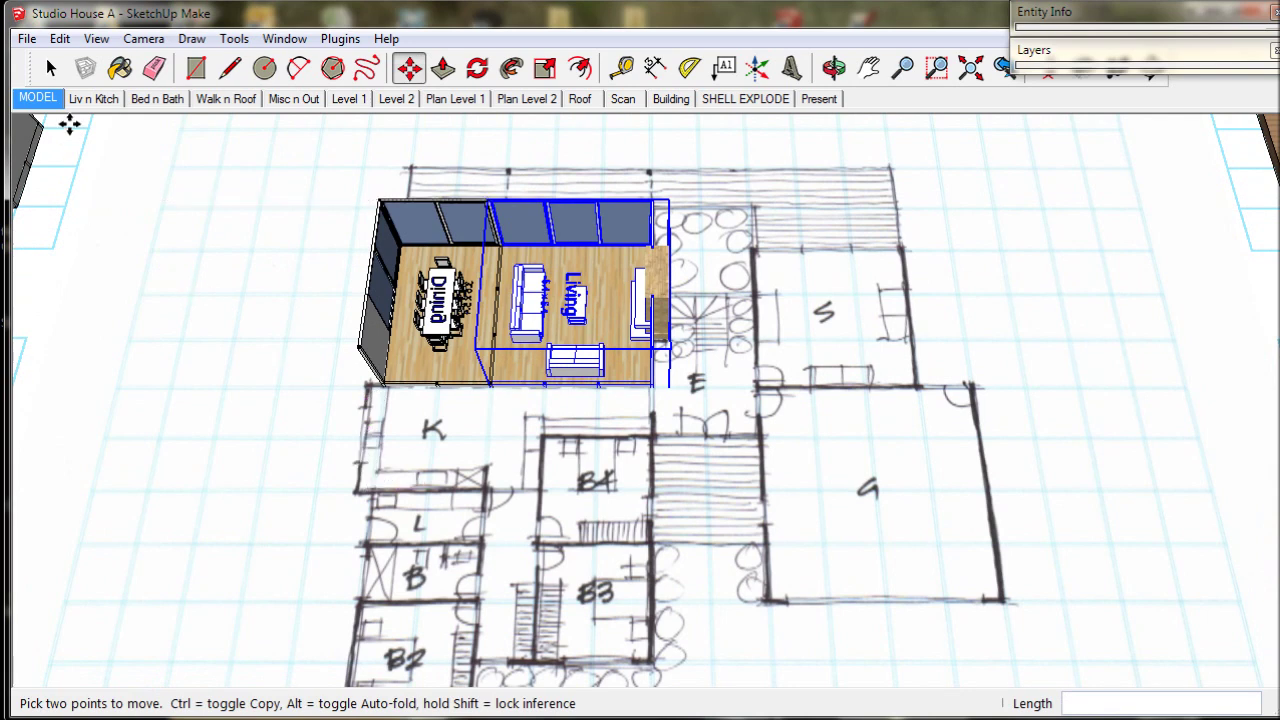
Select the 4.2 x 3.6 Kitchen module and flip it along its green axis
click(88, 100)
click(51, 70)
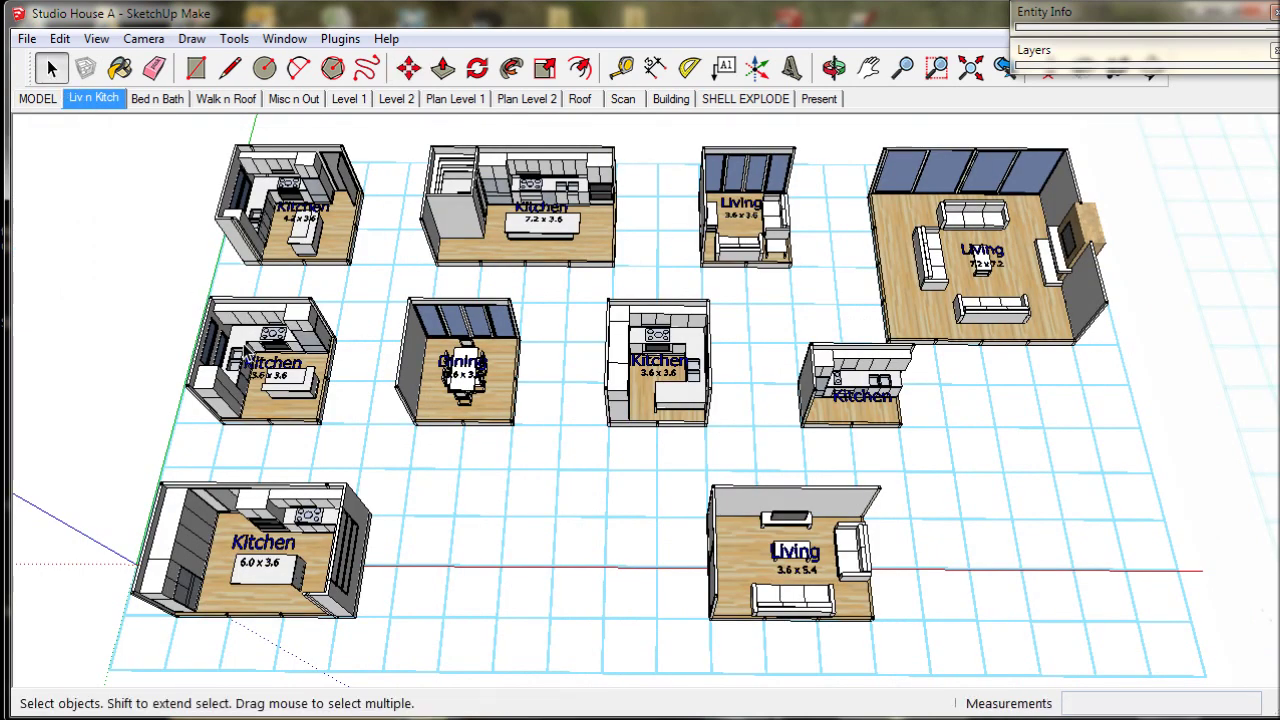
click(272, 262)
middle_drag(296, 225, 328, 259)
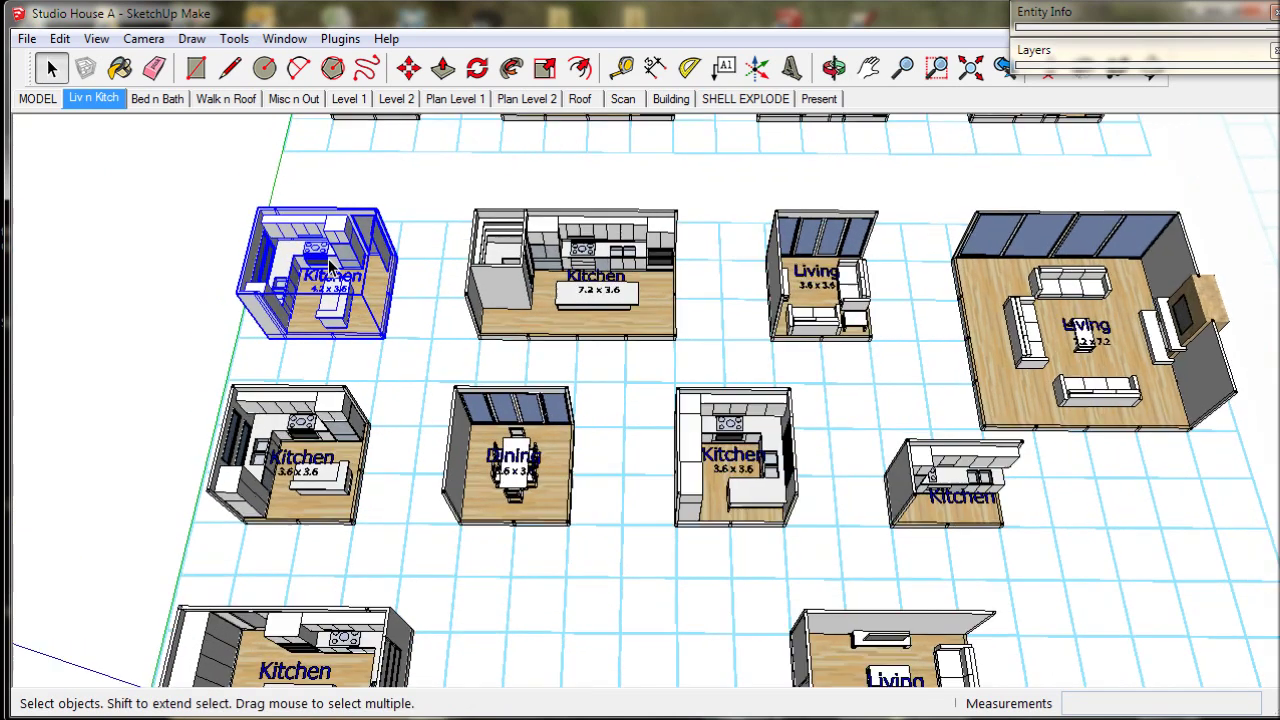
scroll(328, 259, up, 2)
scroll(328, 259, up, 2)
right_click(330, 258)
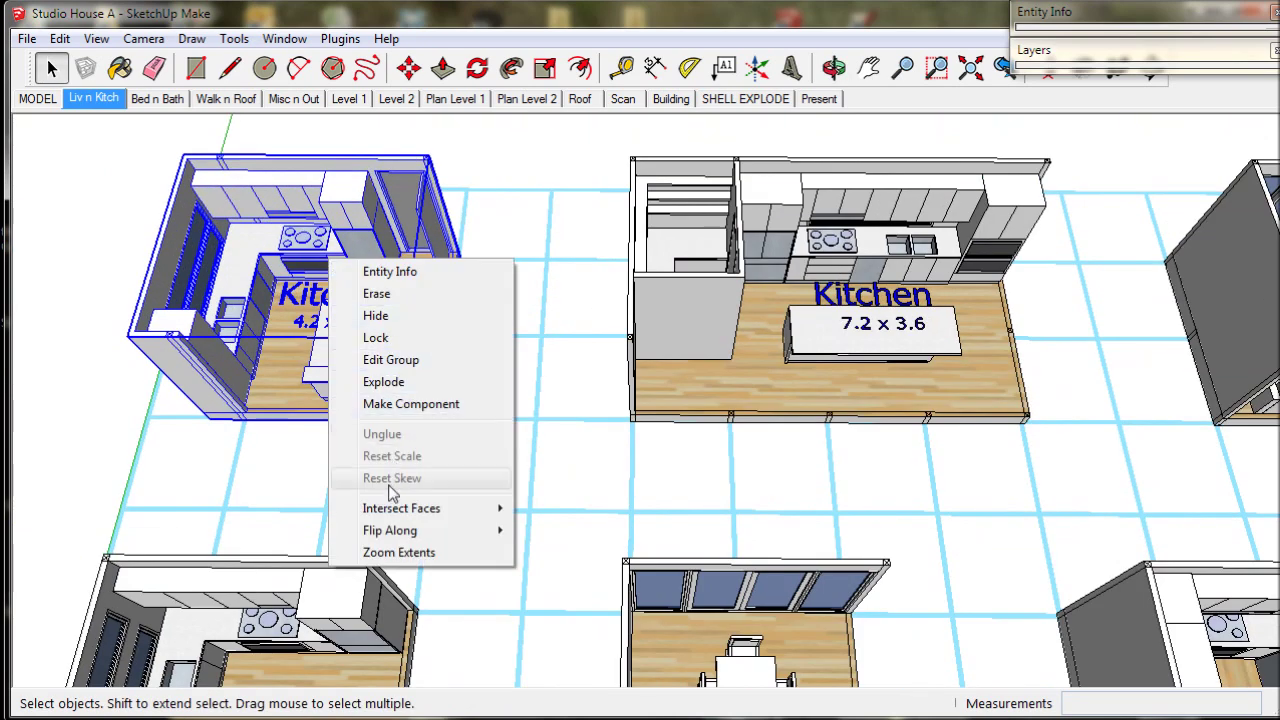
mouse_move(430, 530)
click(576, 556)
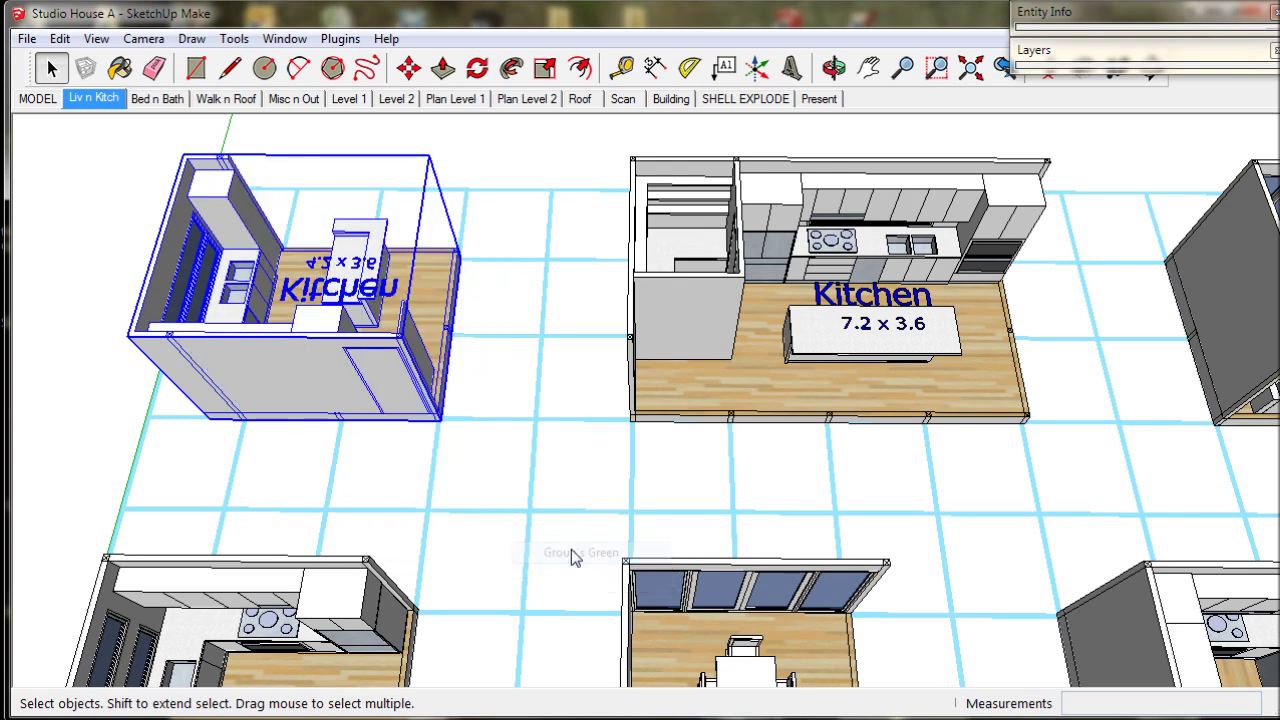
Pick up the mirrored kitchen by its top-left corner with Move
middle_drag(230, 224, 267, 268)
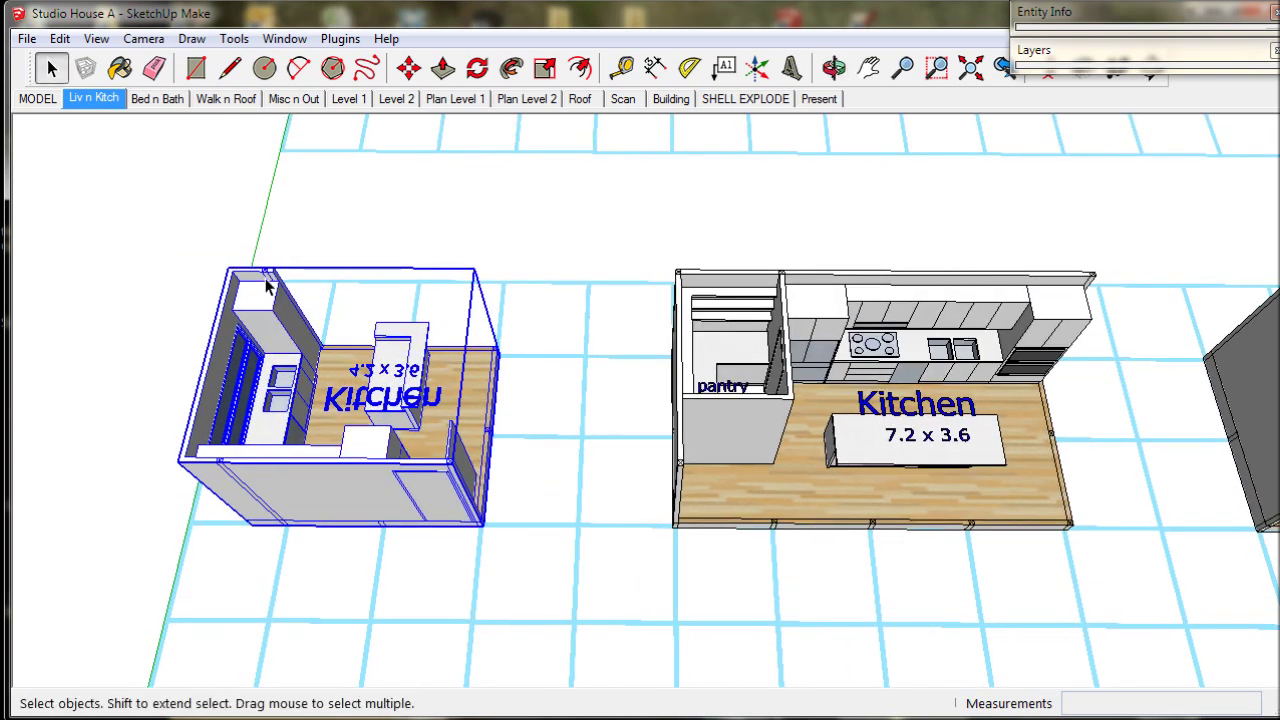
scroll(267, 268, up, 2)
scroll(267, 268, up, 2)
scroll(267, 268, up, 2)
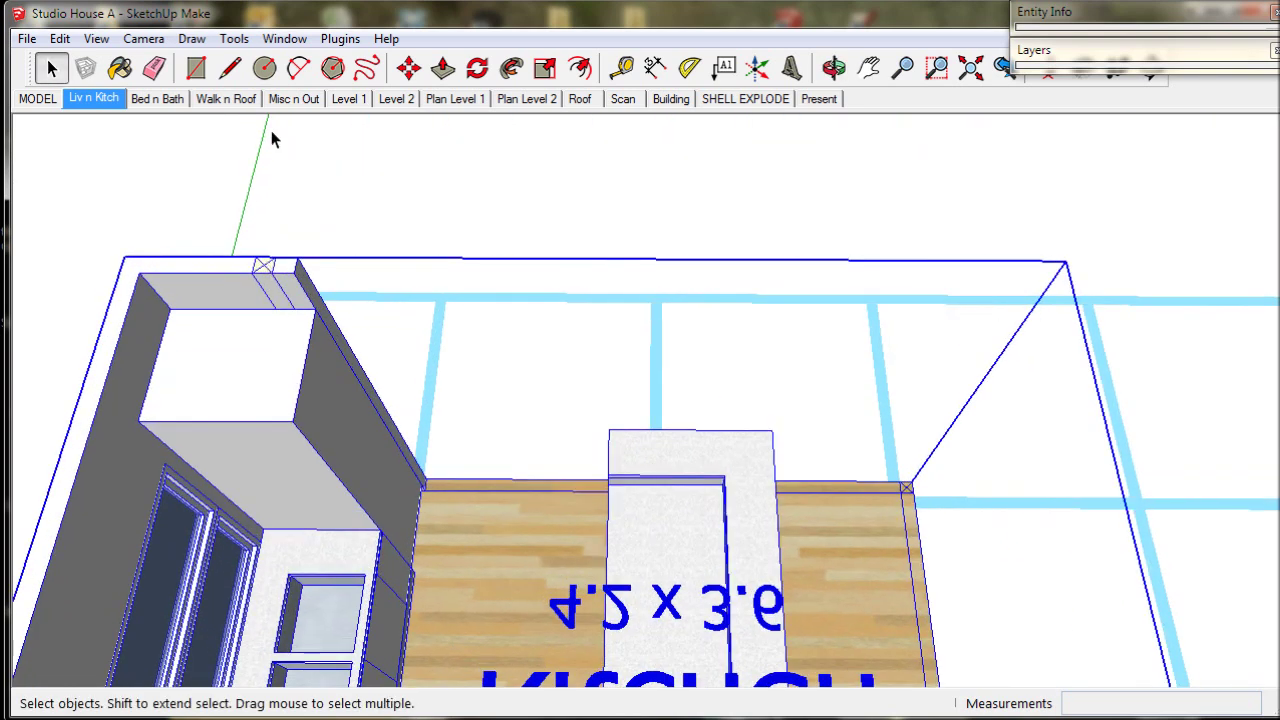
key(m)
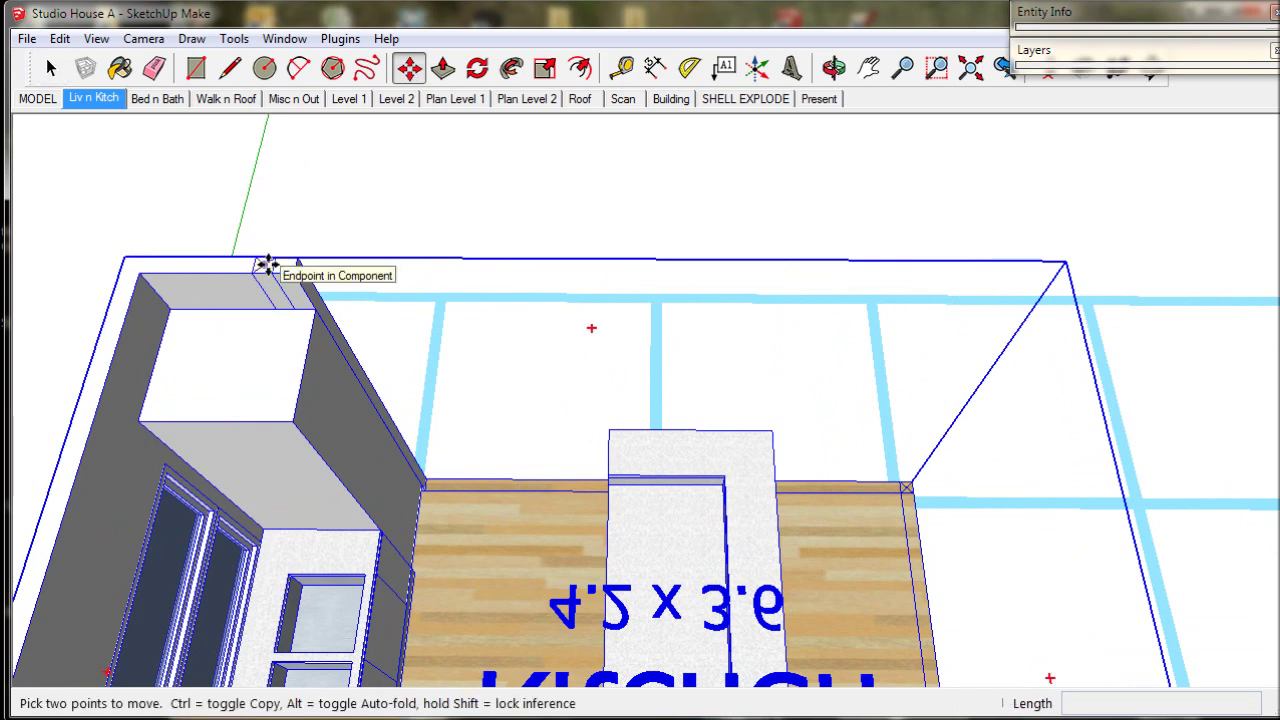
scroll(265, 265, up, 2)
click(259, 263)
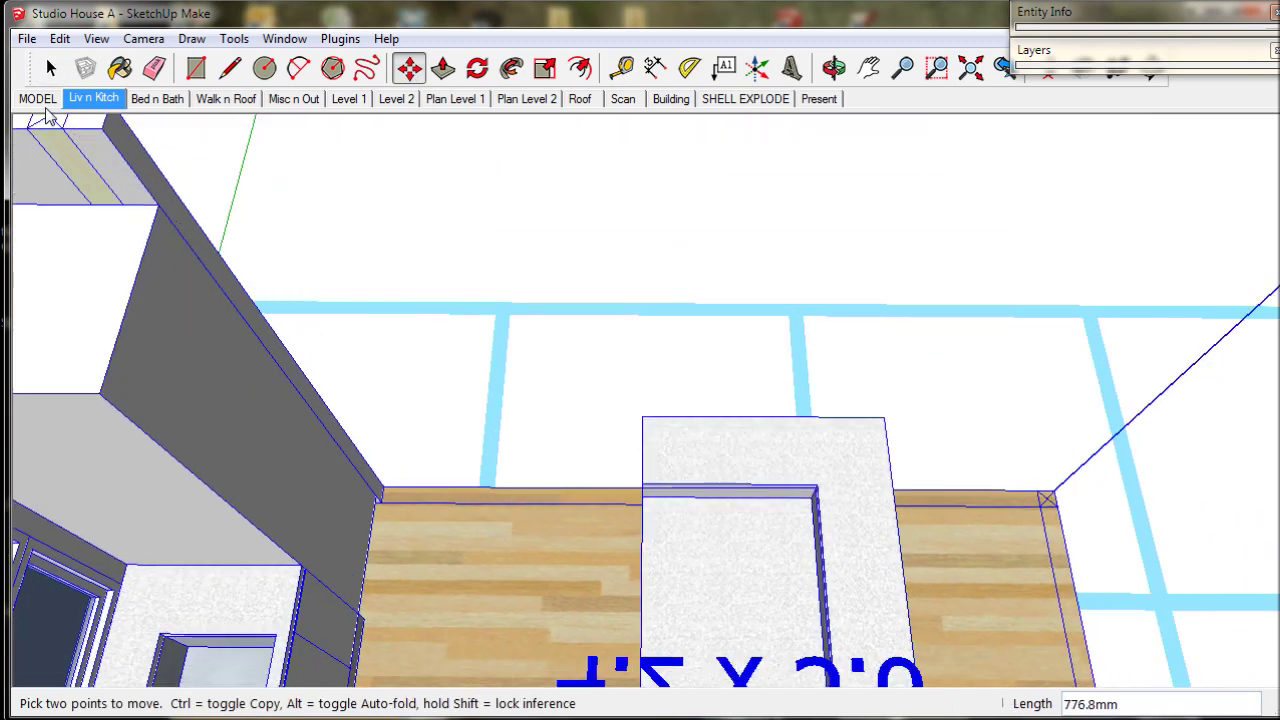
In the MODEL scene, drop the kitchen at the Dining module's corner
click(40, 100)
scroll(360, 289, up, 2)
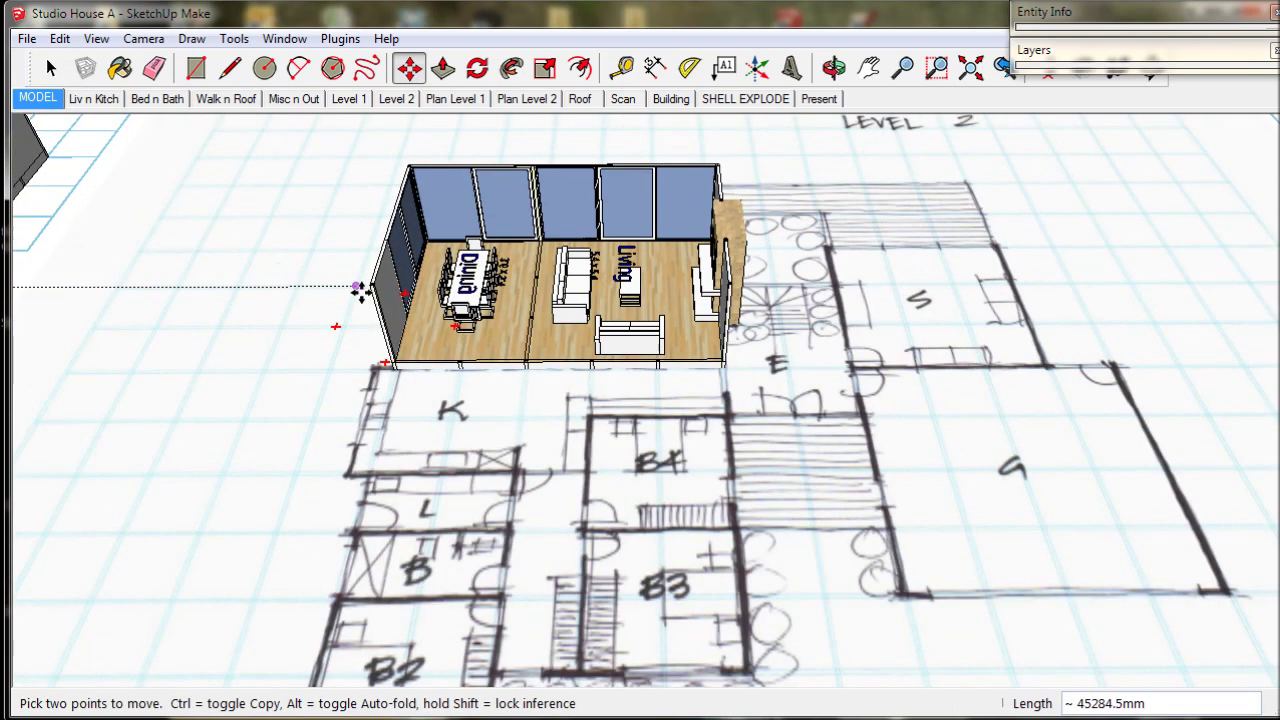
scroll(375, 287, up, 2)
scroll(372, 285, up, 2)
scroll(378, 275, up, 2)
scroll(380, 268, up, 2)
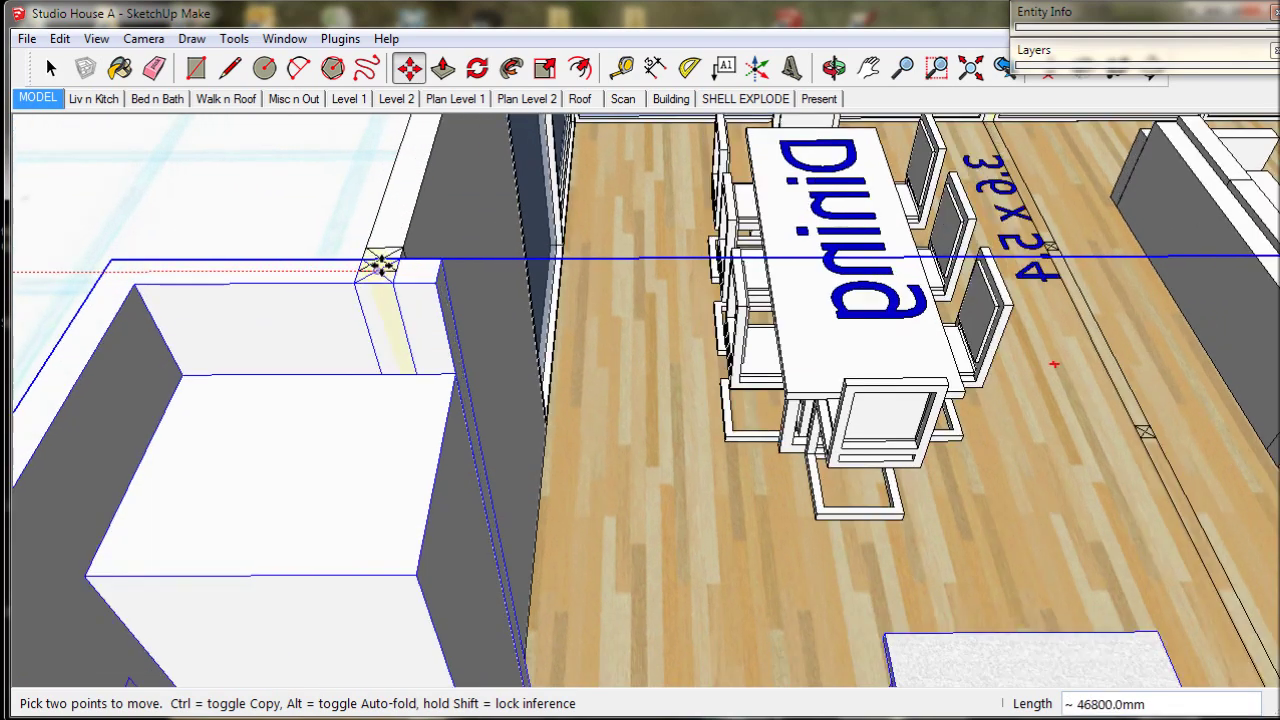
click(378, 261)
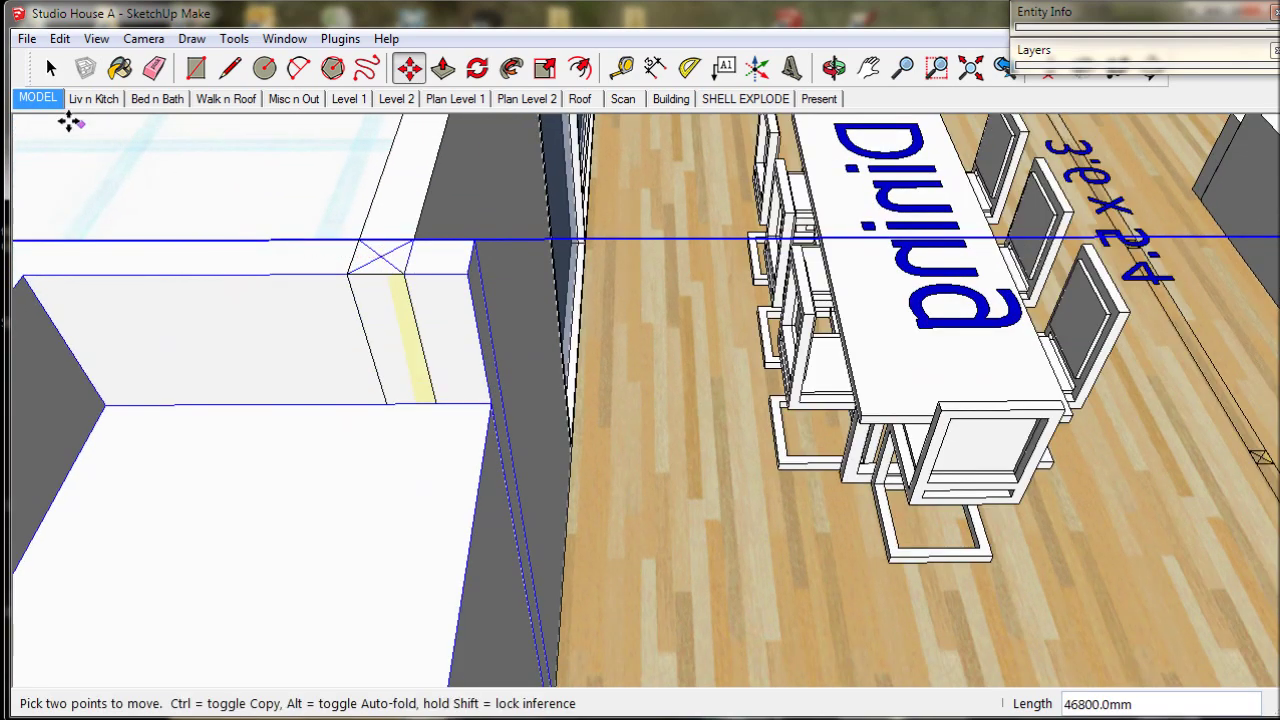
Orbit over the plan, then show the Misc n Out scene with pool and garage
click(55, 105)
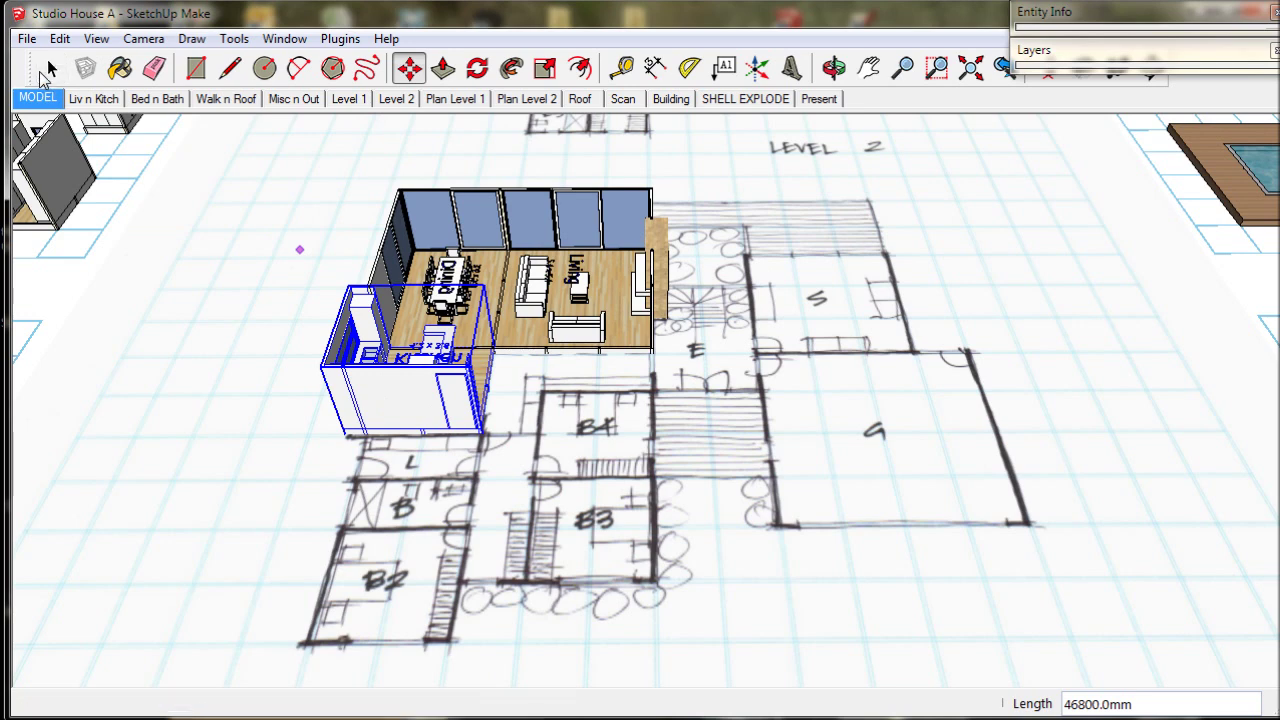
key(space)
mouse_move(437, 263)
middle_down()
mouse_move(436, 398)
mouse_move(527, 413)
middle_up()
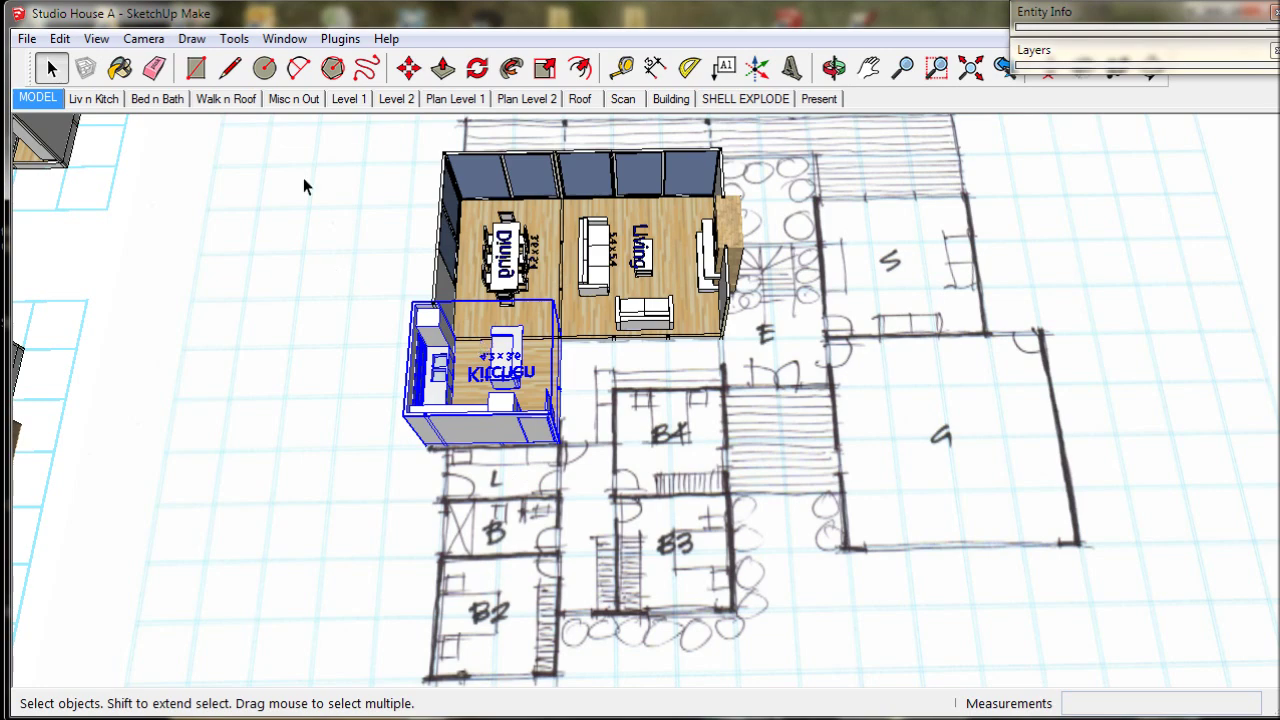
click(293, 100)
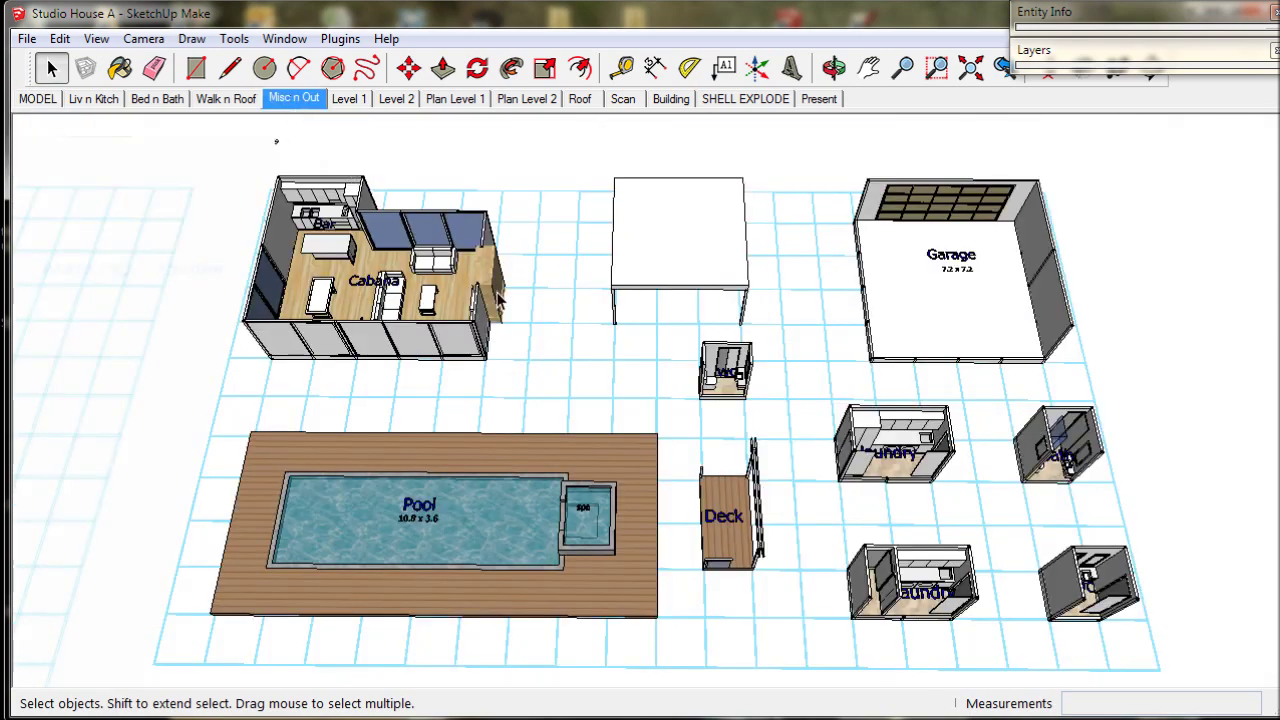
Move the laundry module into the MODEL scene below the kitchen
double_click(878, 458)
key(m)
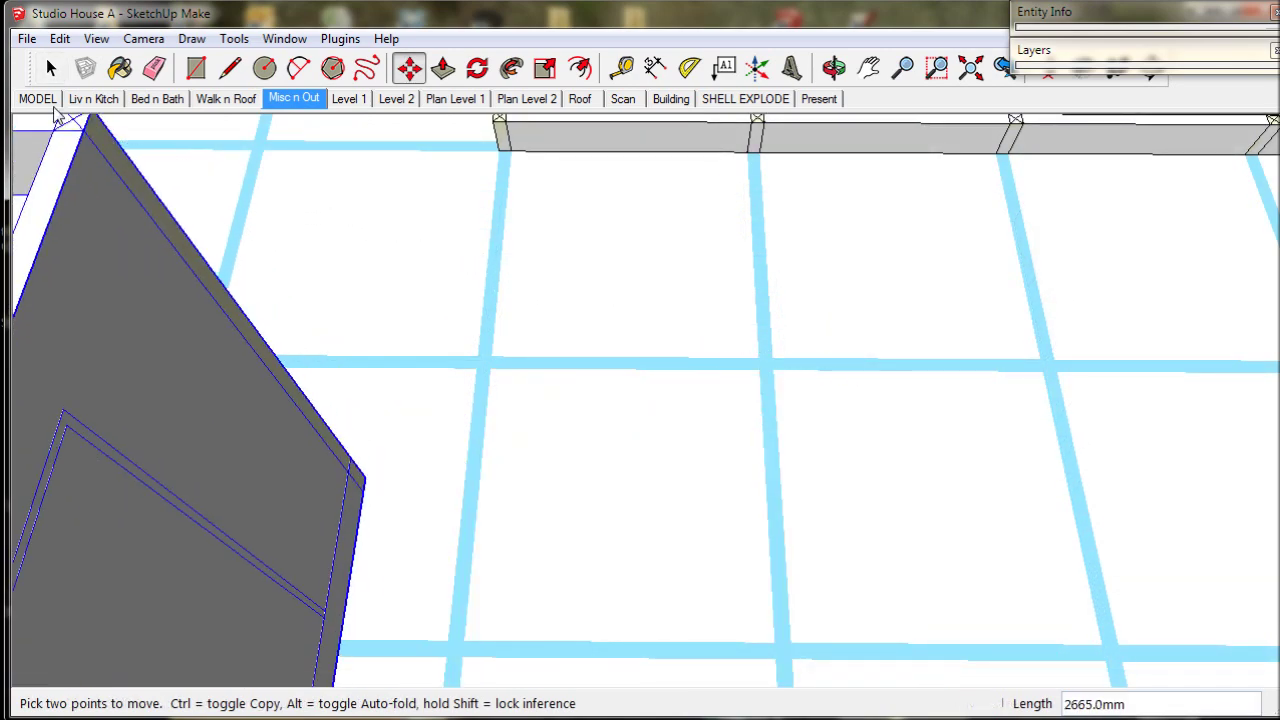
click(40, 99)
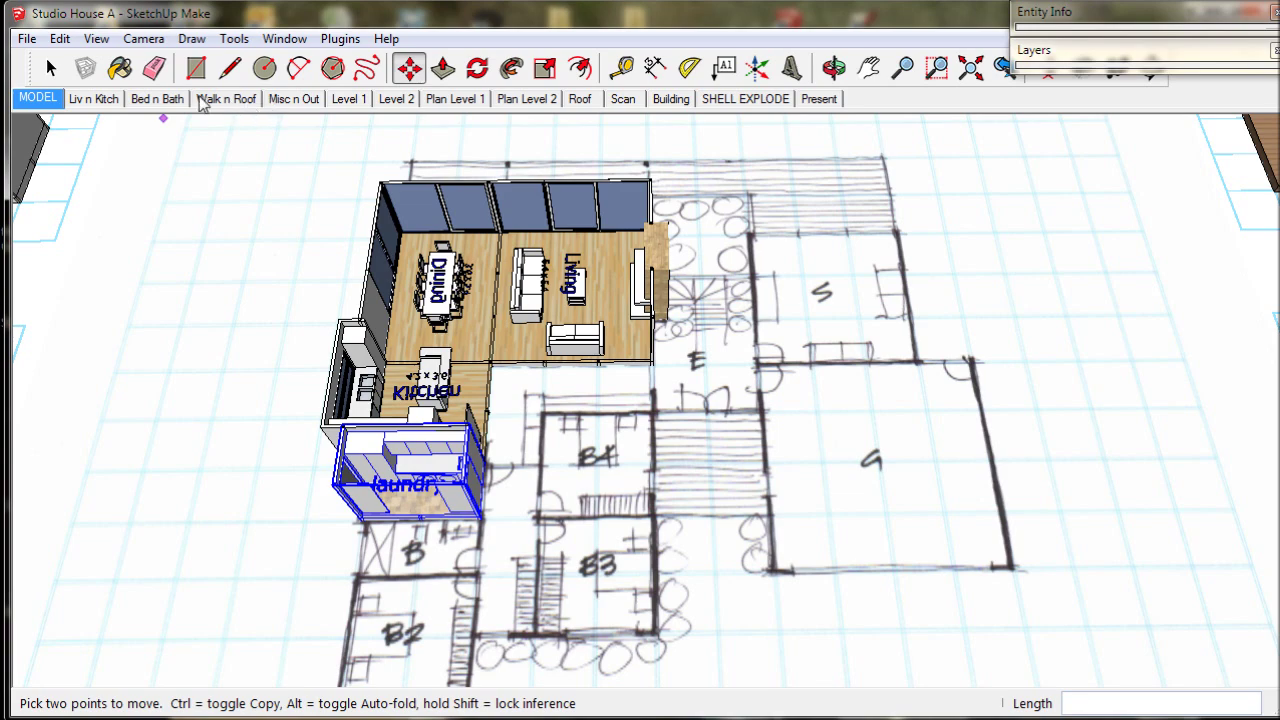
Show the Bed n Bath scene and select the bath module
click(158, 98)
key(space)
click(905, 408)
Copy the bath module into the MODEL scene at the laundry corner
scroll(880, 370, up, 5)
scroll(755, 363, up, 4)
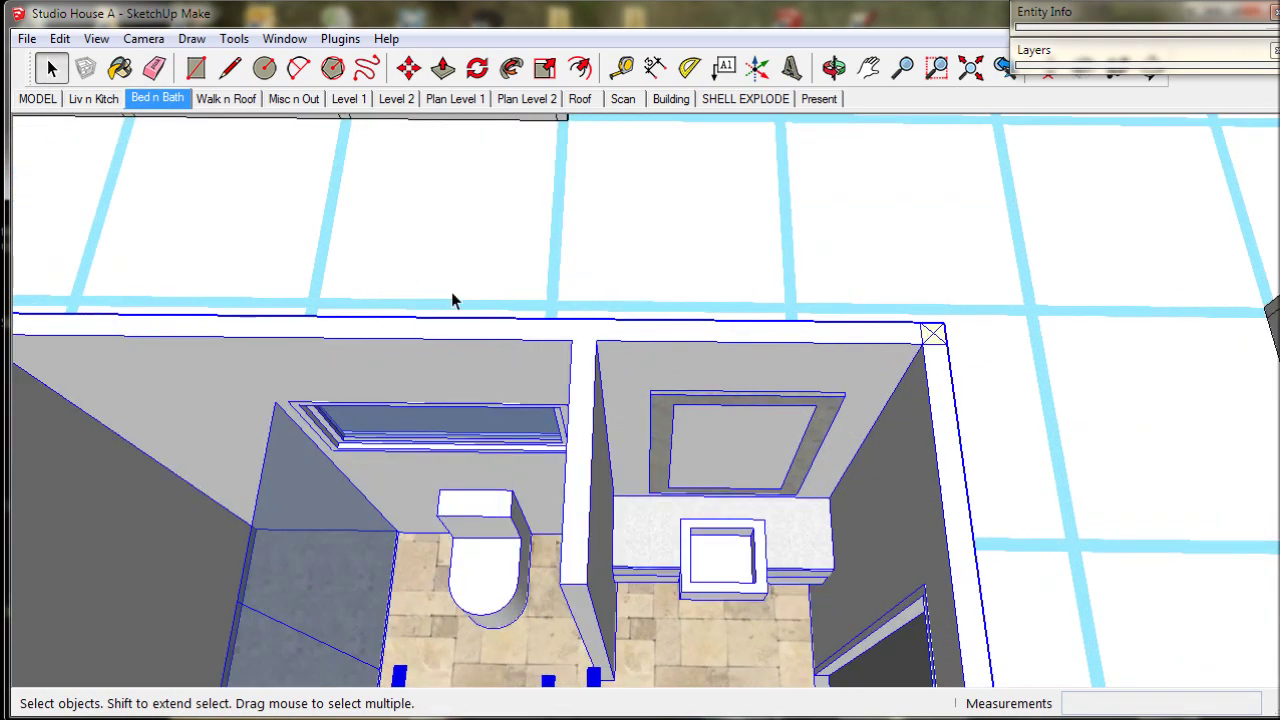
click(408, 68)
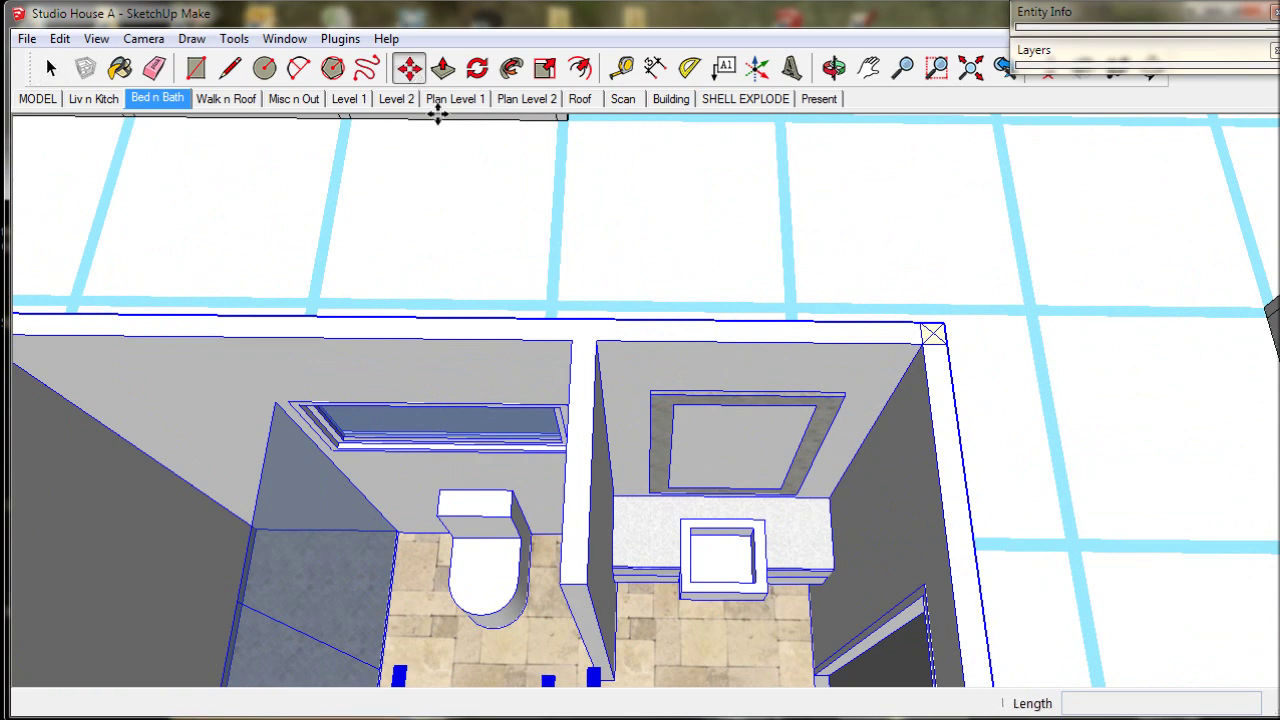
key(ctrl)
click(931, 333)
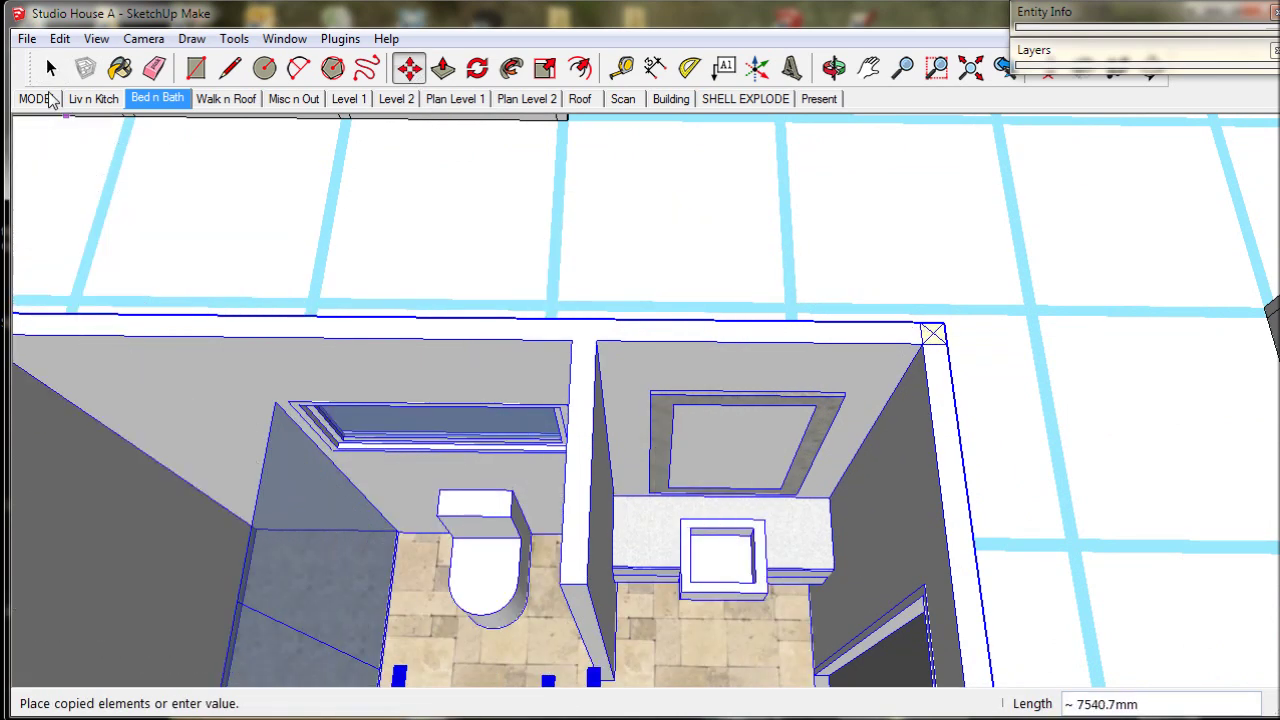
click(40, 98)
scroll(406, 399, up, 4)
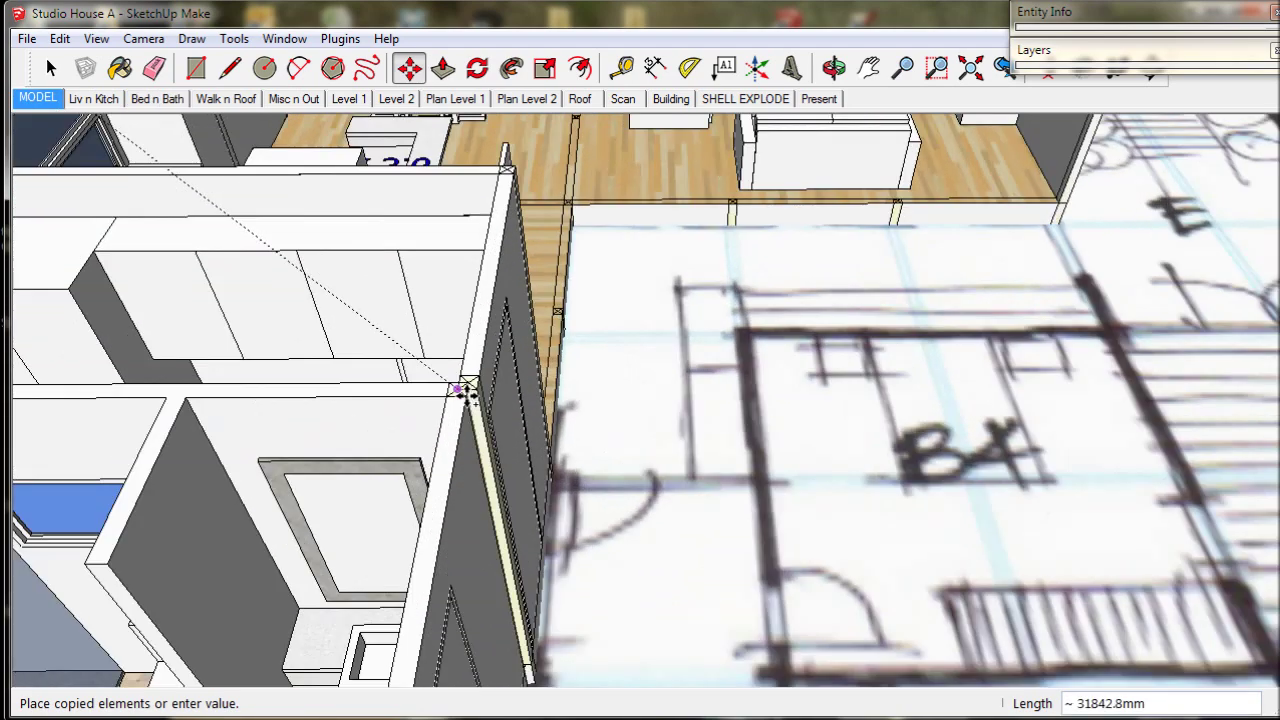
scroll(467, 361, up, 3)
click(467, 361)
Move the bedroom module to sit below the bath
scroll(465, 361, down, 2)
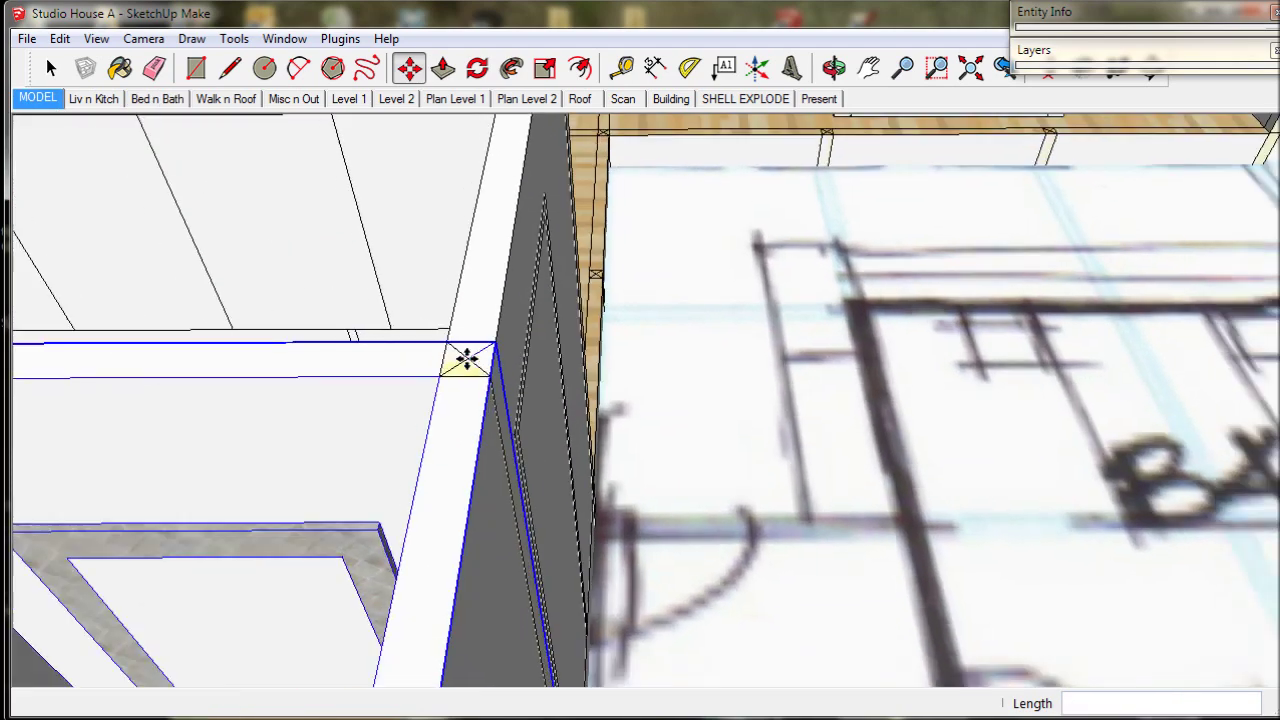
scroll(463, 362, down, 5)
key(o)
drag(455, 475, 520, 330)
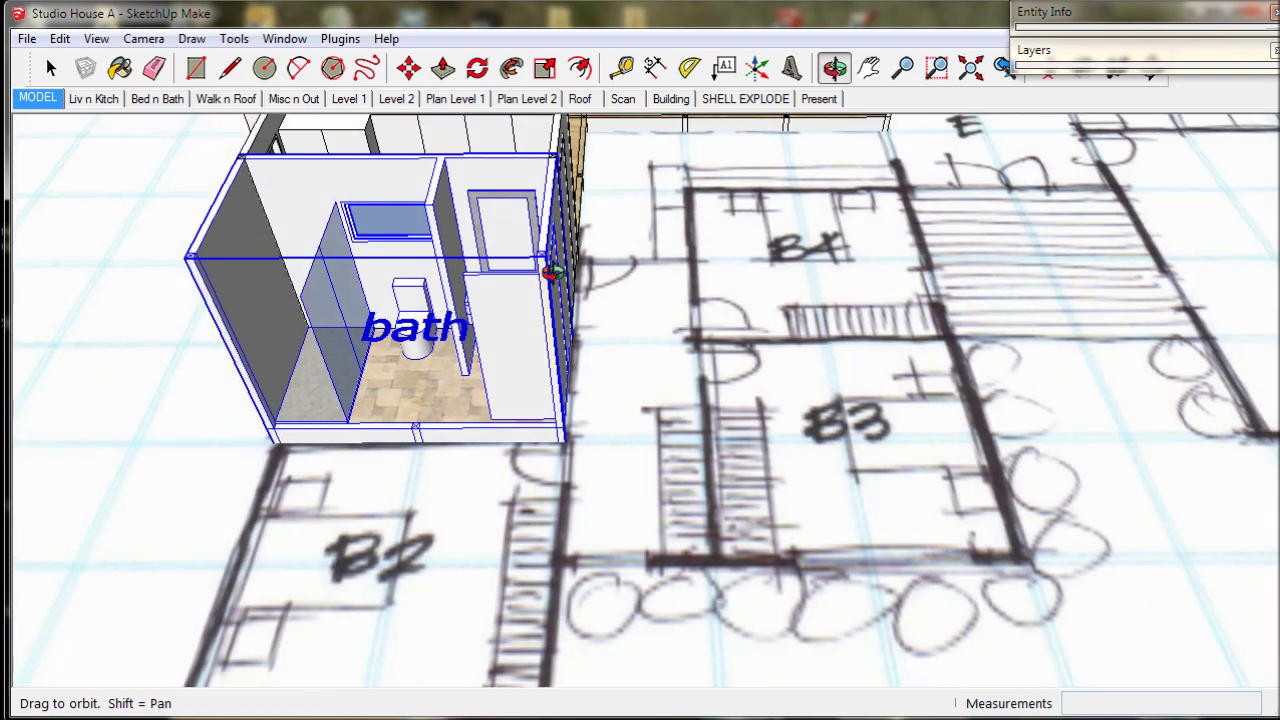
key(m)
scroll(551, 303, down, 2)
click(551, 303)
scroll(440, 460, up, 3)
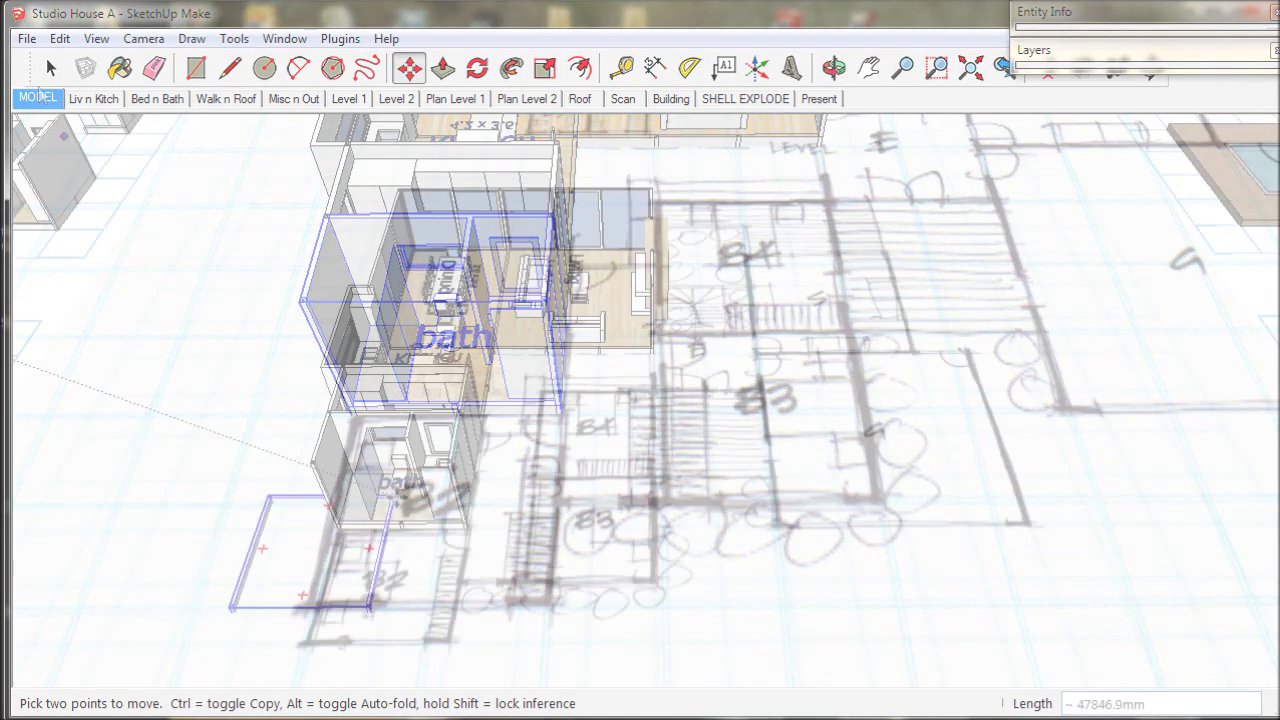
scroll(483, 452, up, 2)
scroll(483, 452, up, 2)
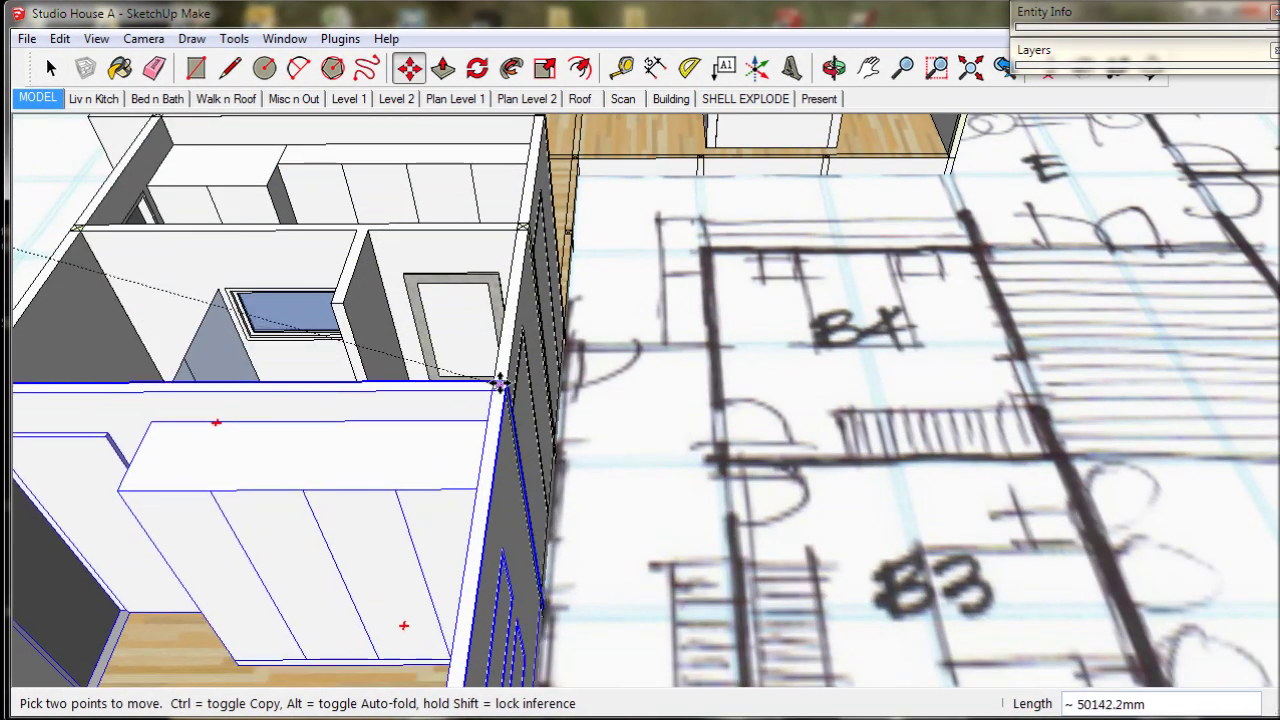
click(500, 384)
scroll(500, 384, down, 2)
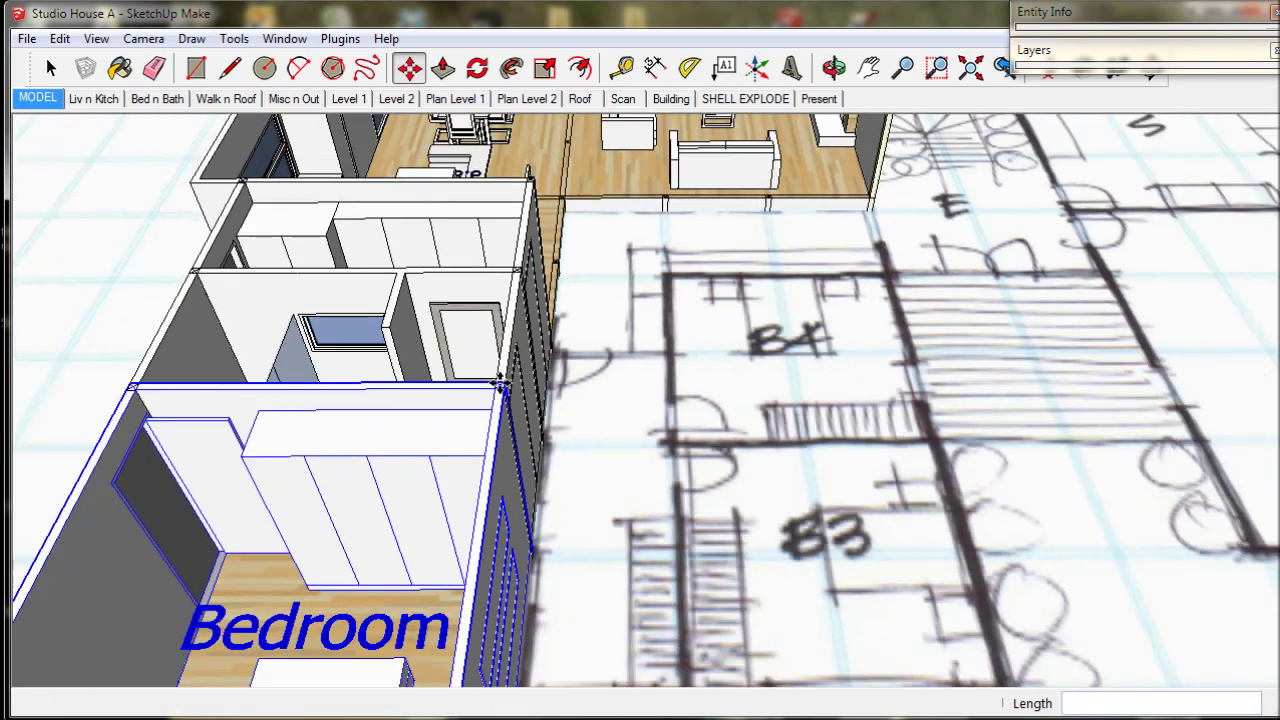
scroll(500, 384, down, 2)
scroll(502, 384, down, 2)
middle_drag(503, 384, 584, 382)
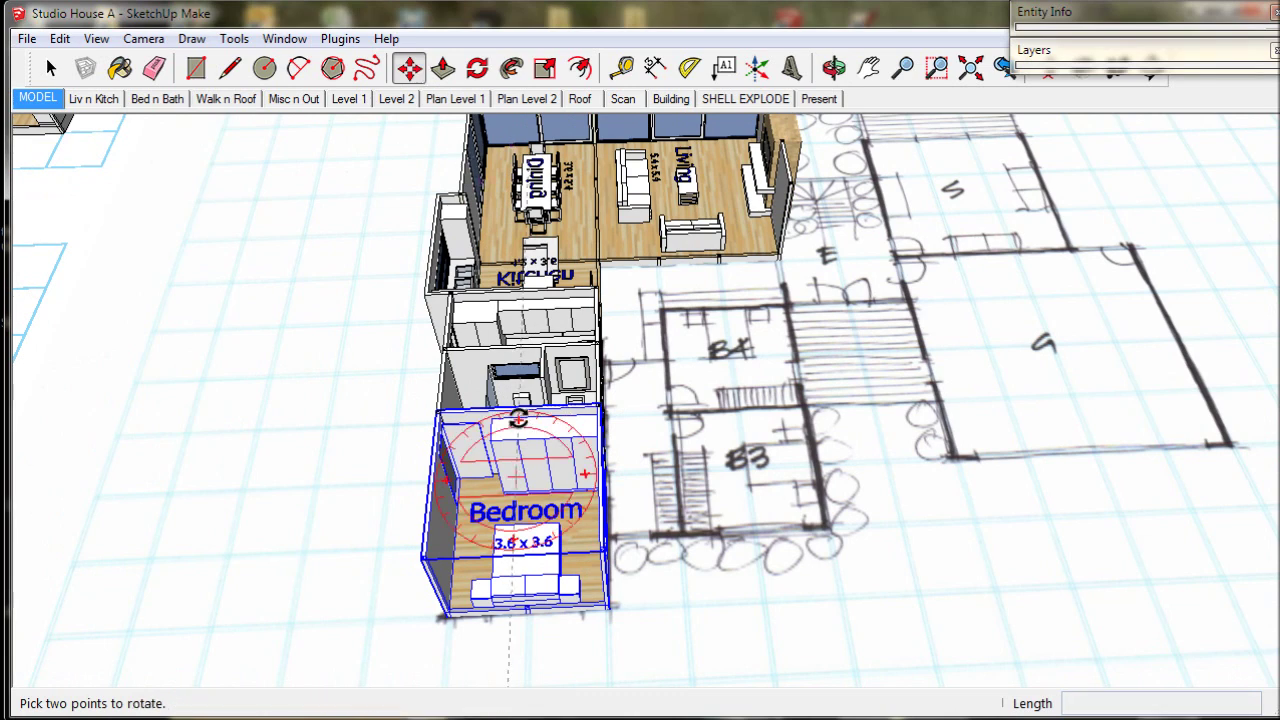
Rotate the bedroom module 90 degrees and view it from above
click(520, 420)
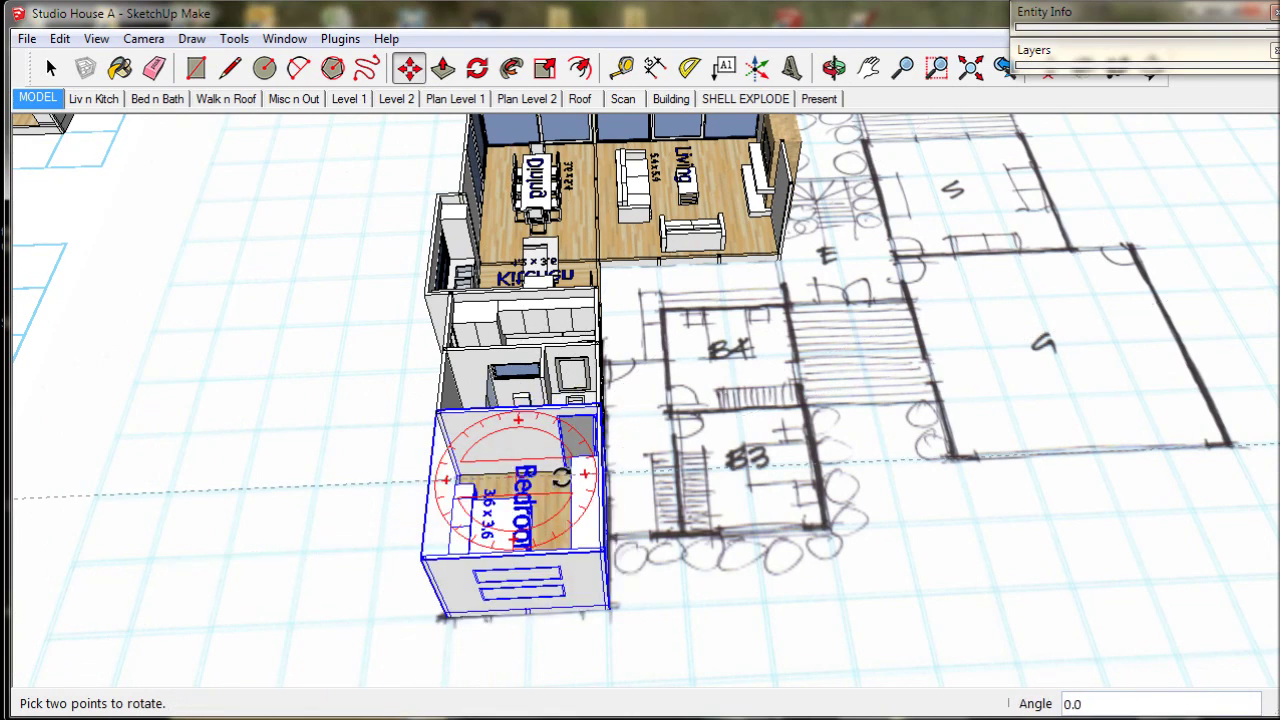
key(Escape)
middle_drag(562, 478, 760, 433)
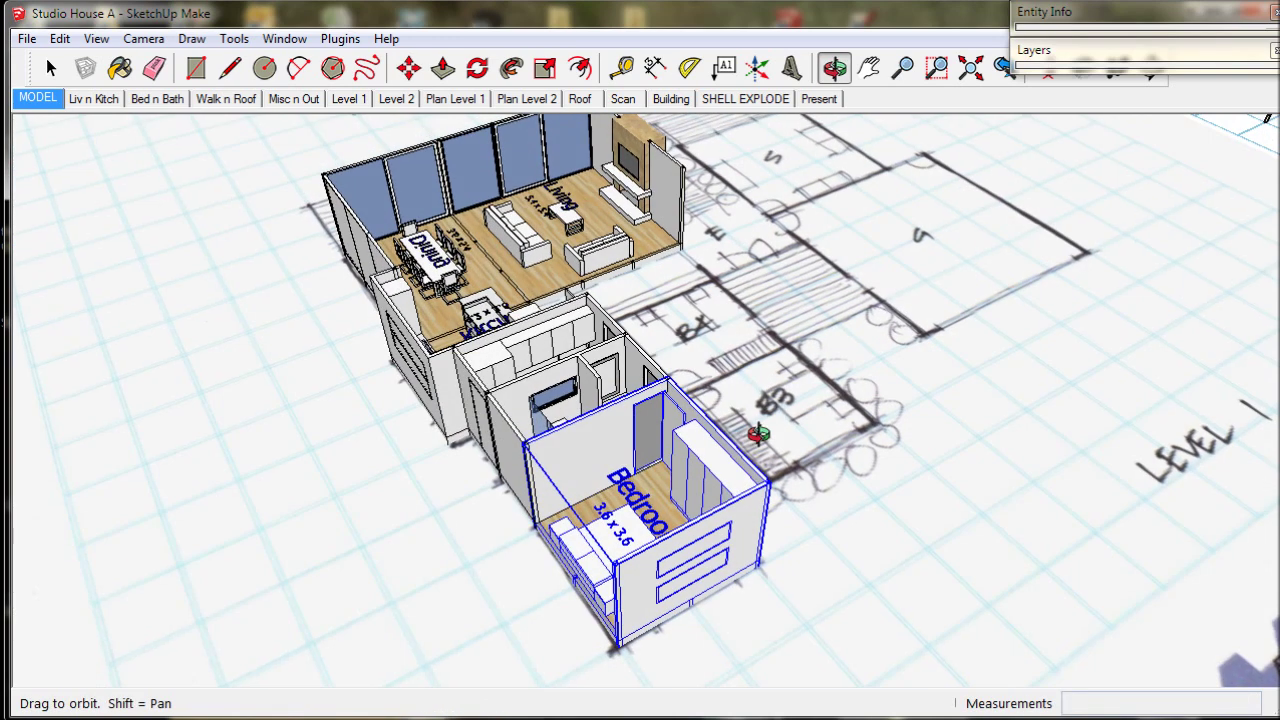
Check the layout against the bare Scan scene, then show the Walk n Roof scene
click(623, 99)
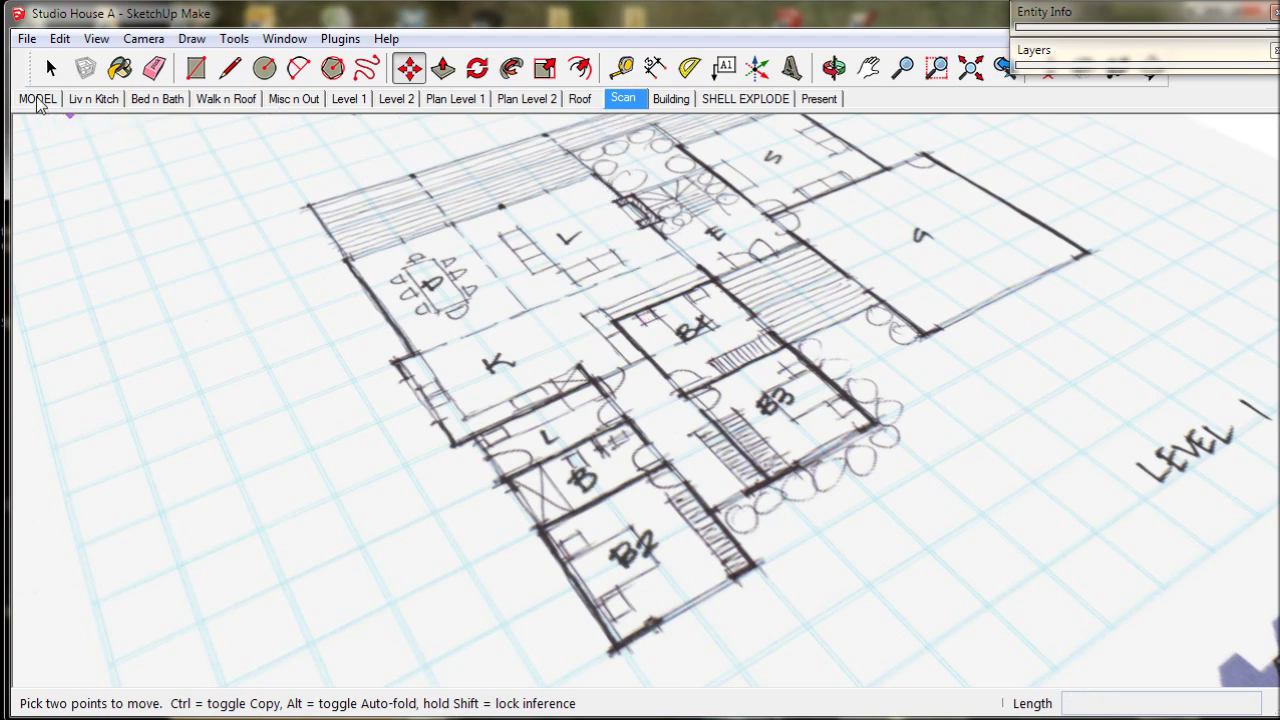
click(38, 99)
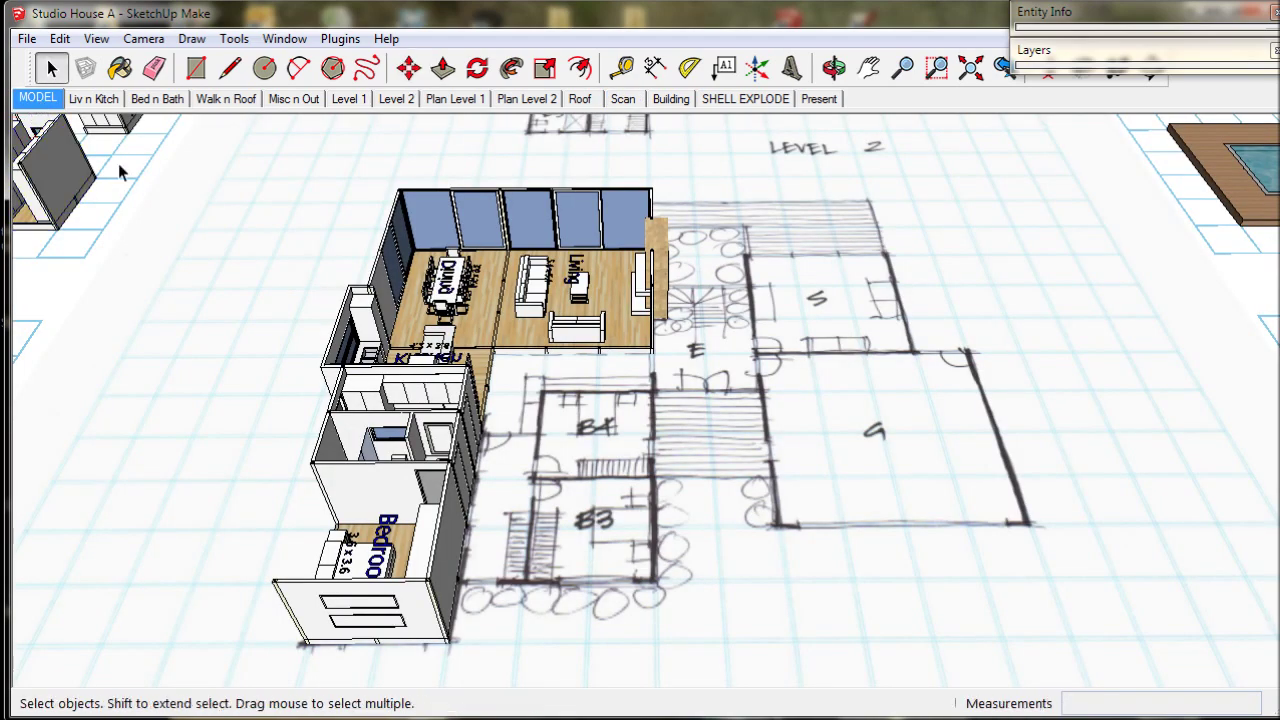
mouse_move(118, 172)
middle_down()
mouse_move(520, 557)
mouse_move(510, 405)
middle_up()
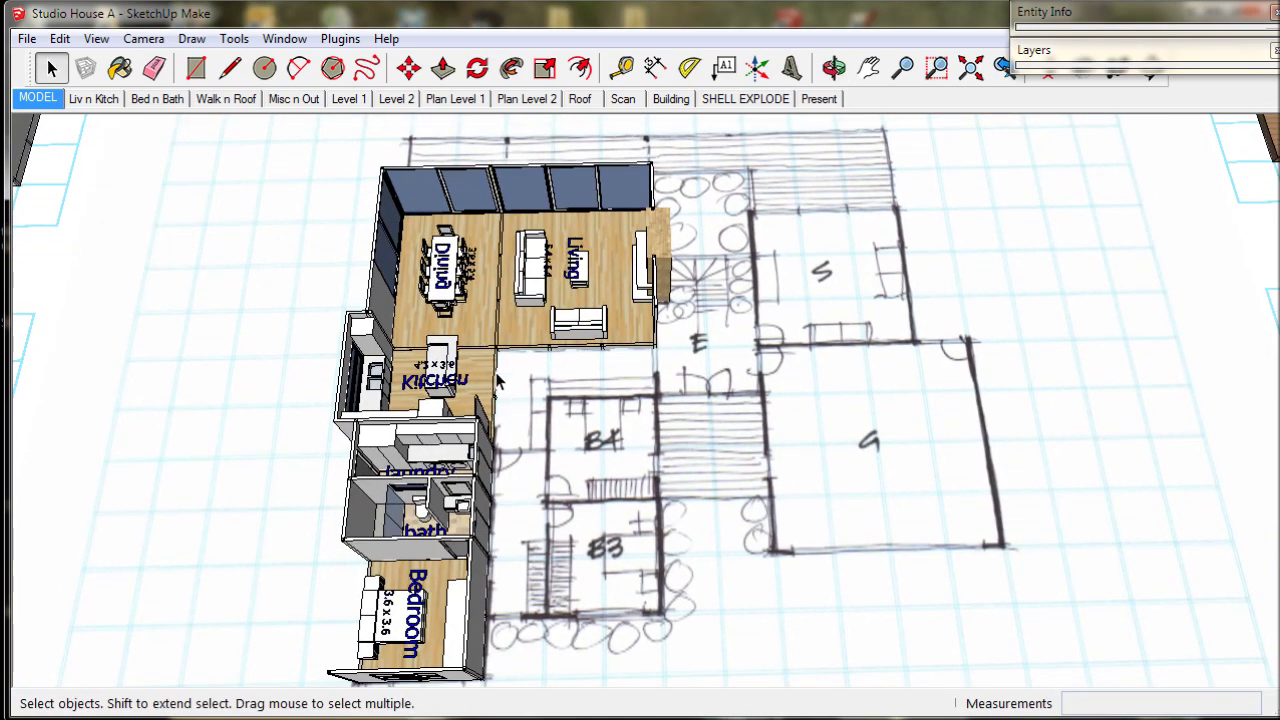
click(240, 100)
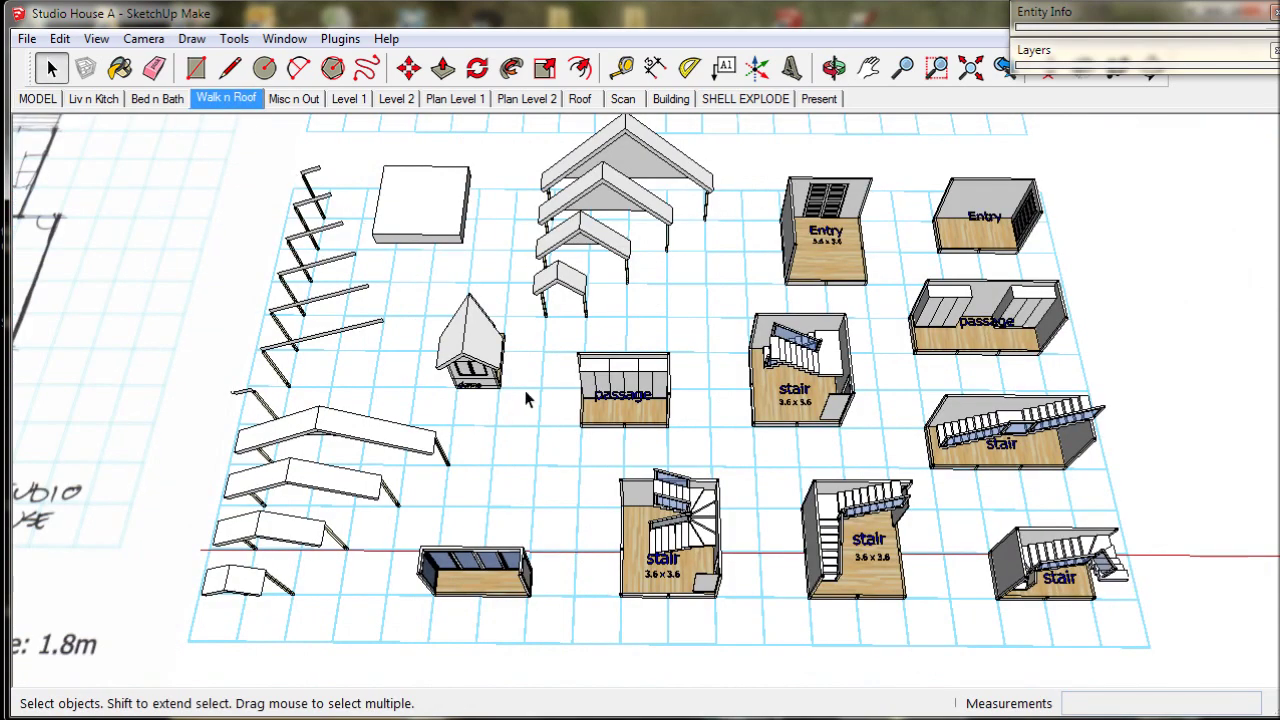
Copy the passage module into the house and give the copy a quarter turn about its corner
scroll(668, 352, up, 1)
scroll(668, 352, up, 3)
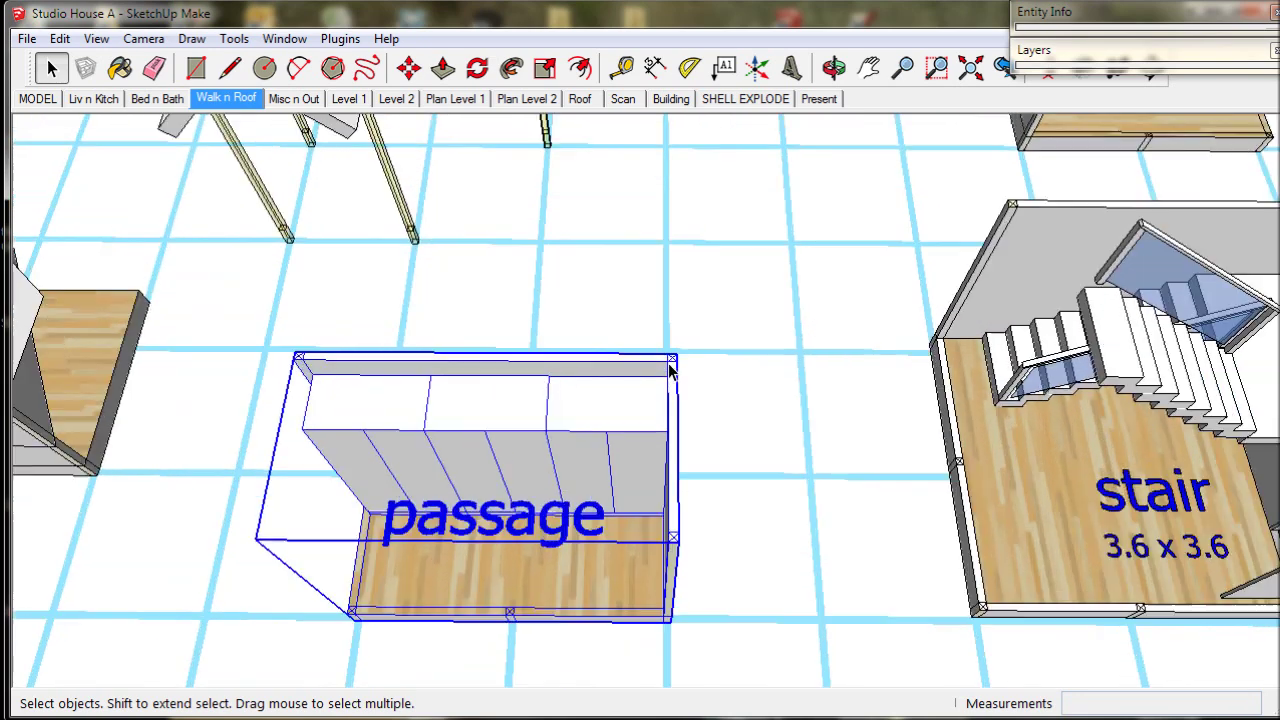
scroll(668, 352, up, 3)
scroll(668, 352, up, 2)
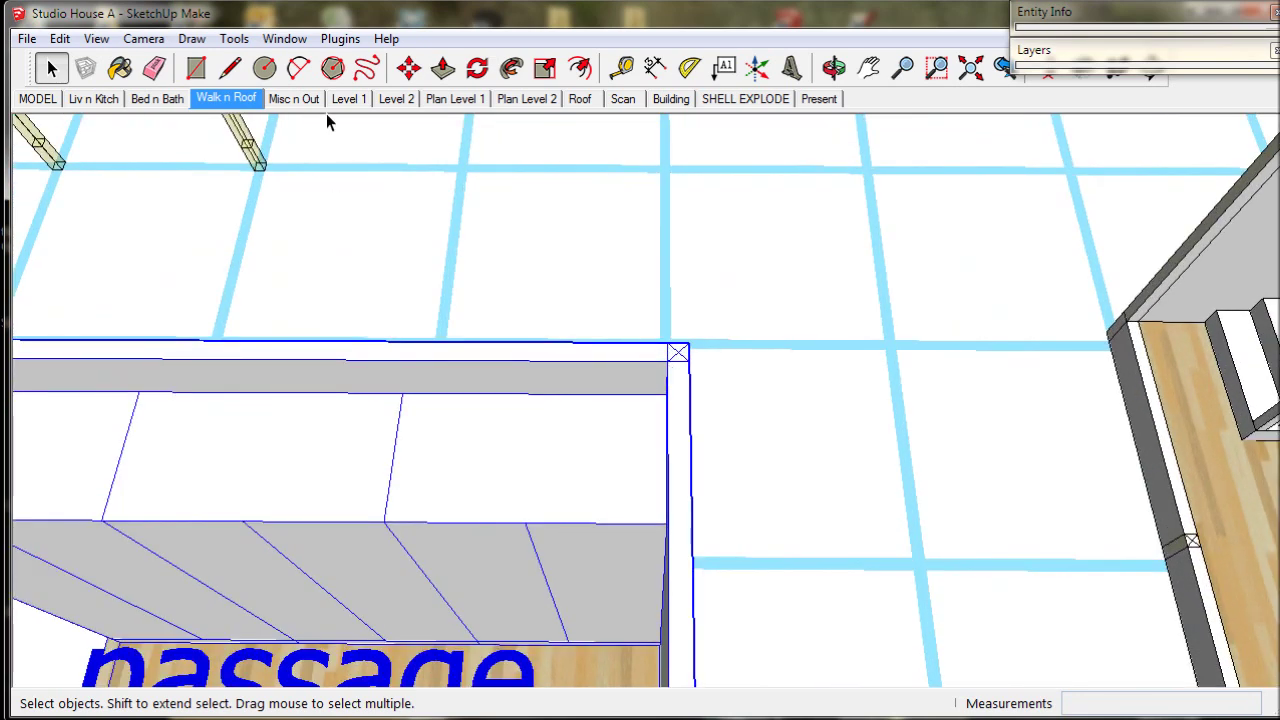
key(ctrl)
click(678, 352)
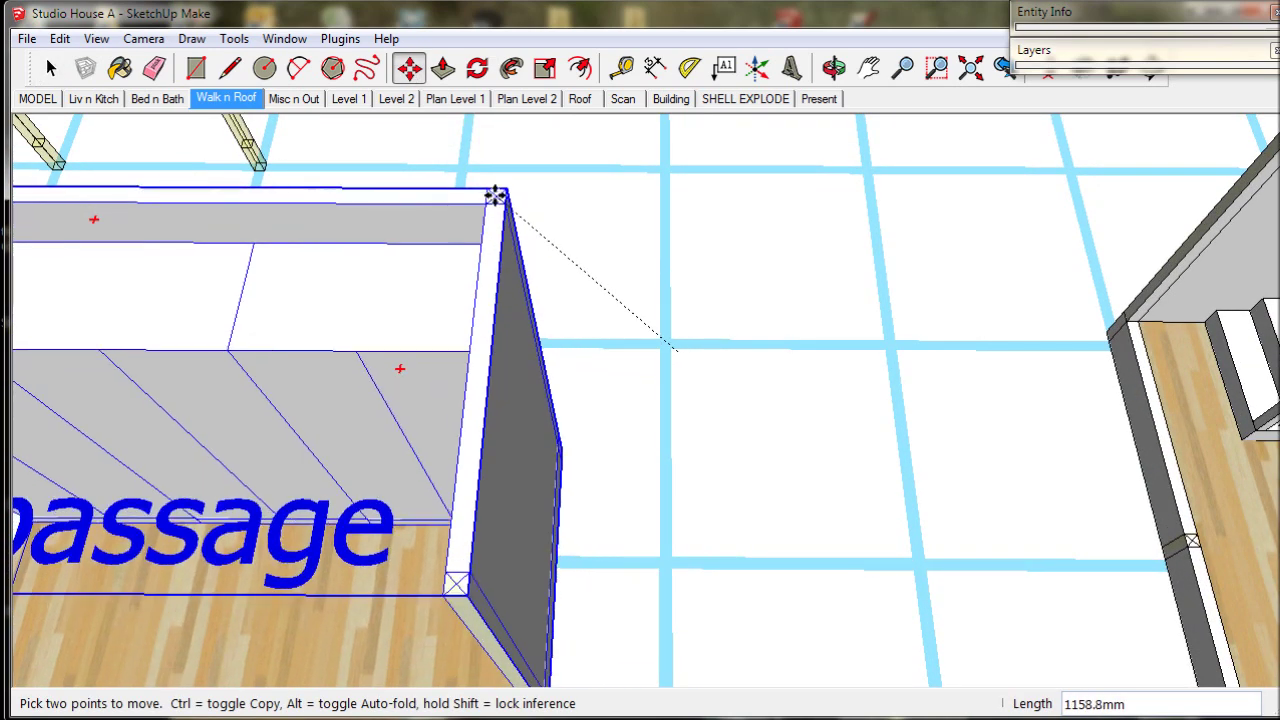
key(q)
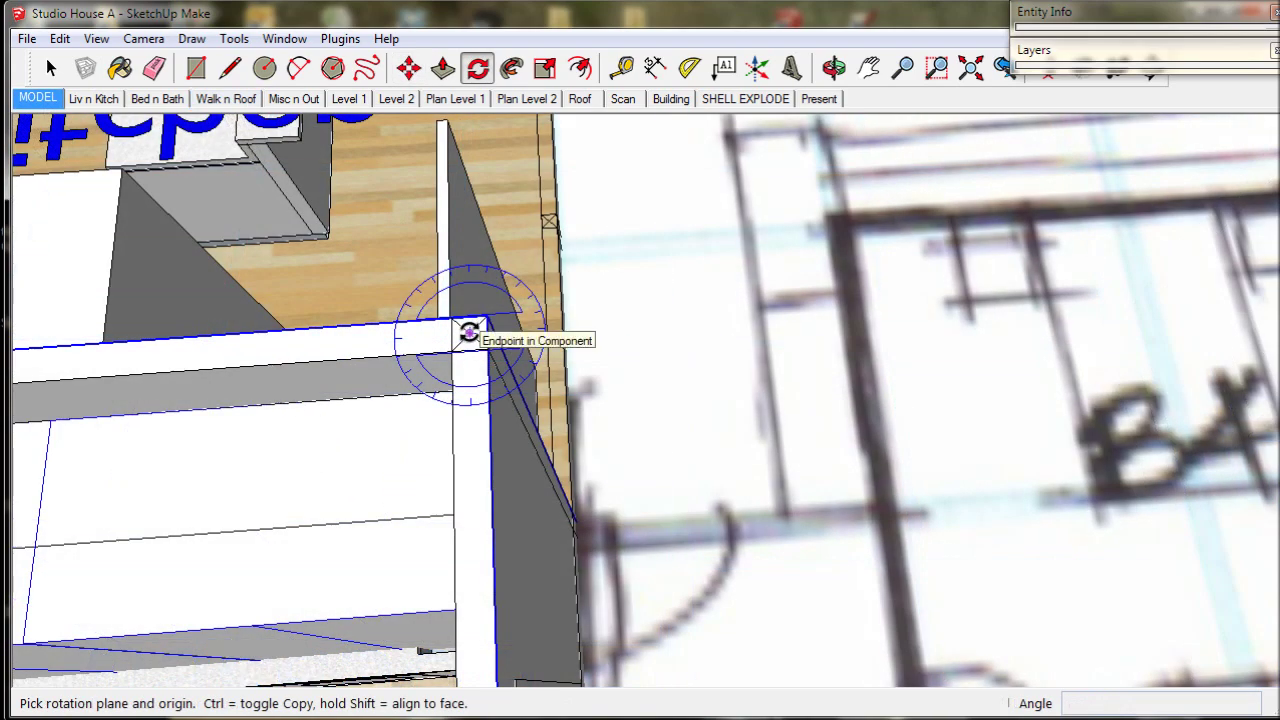
click(303, 340)
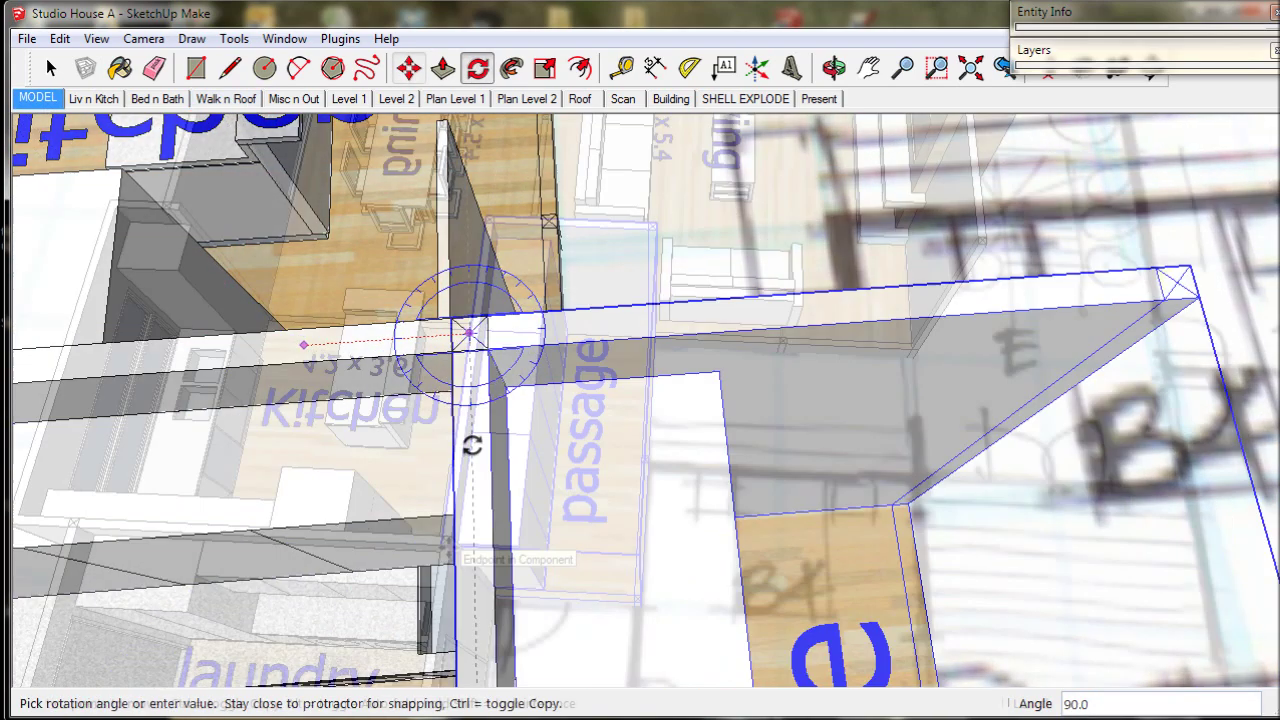
key(m)
key(q)
click(558, 370)
click(566, 240)
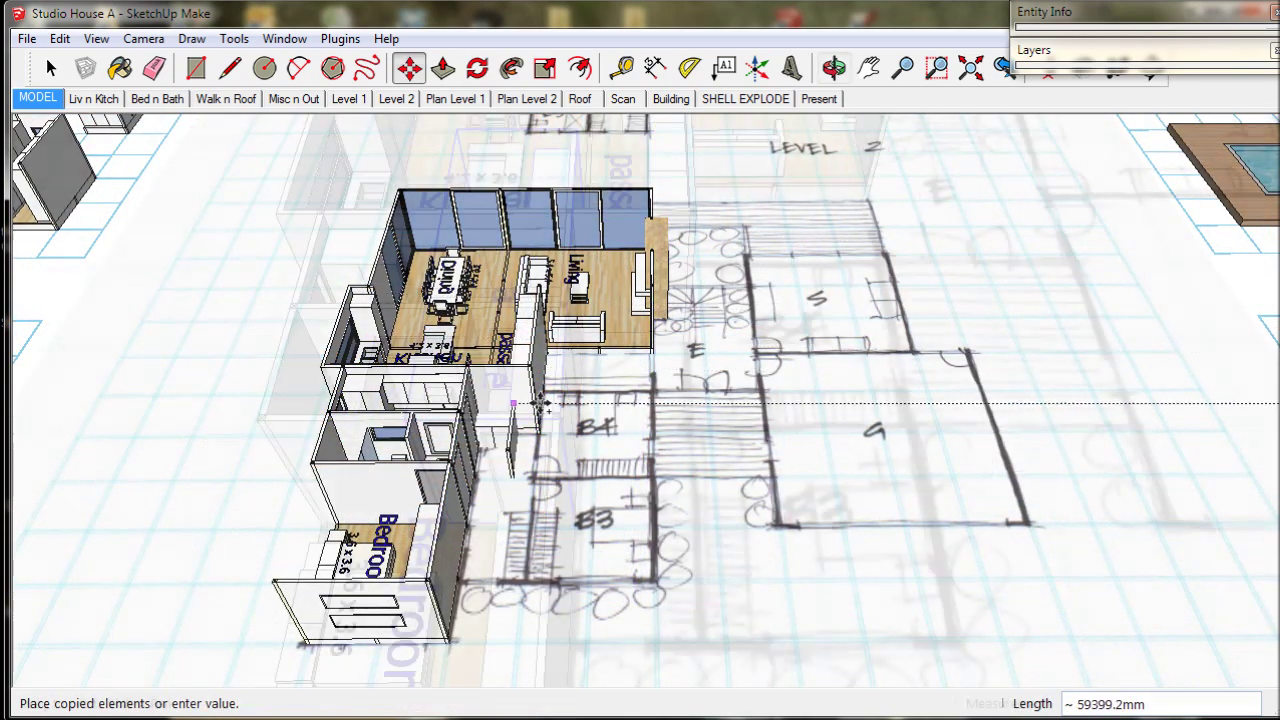
Set the turned passage against the bedroom corner, alongside the bath
shift+middle_drag(545, 520, 533, 305)
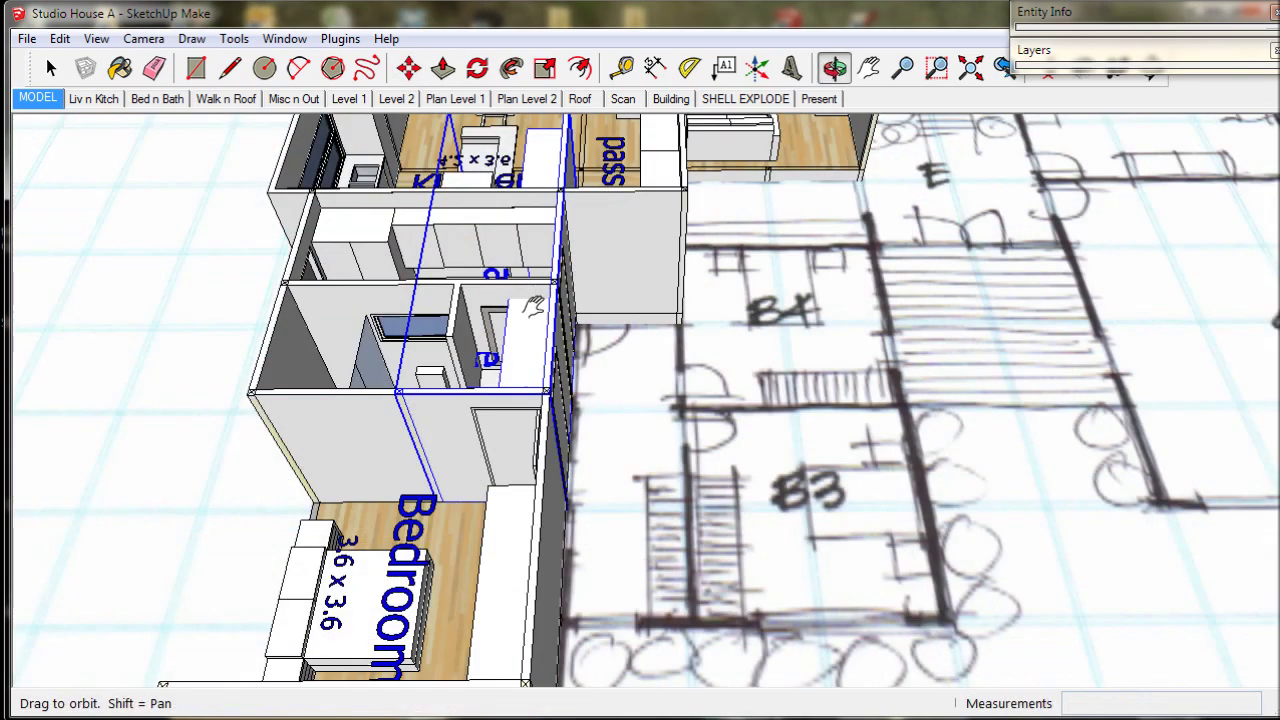
click(396, 396)
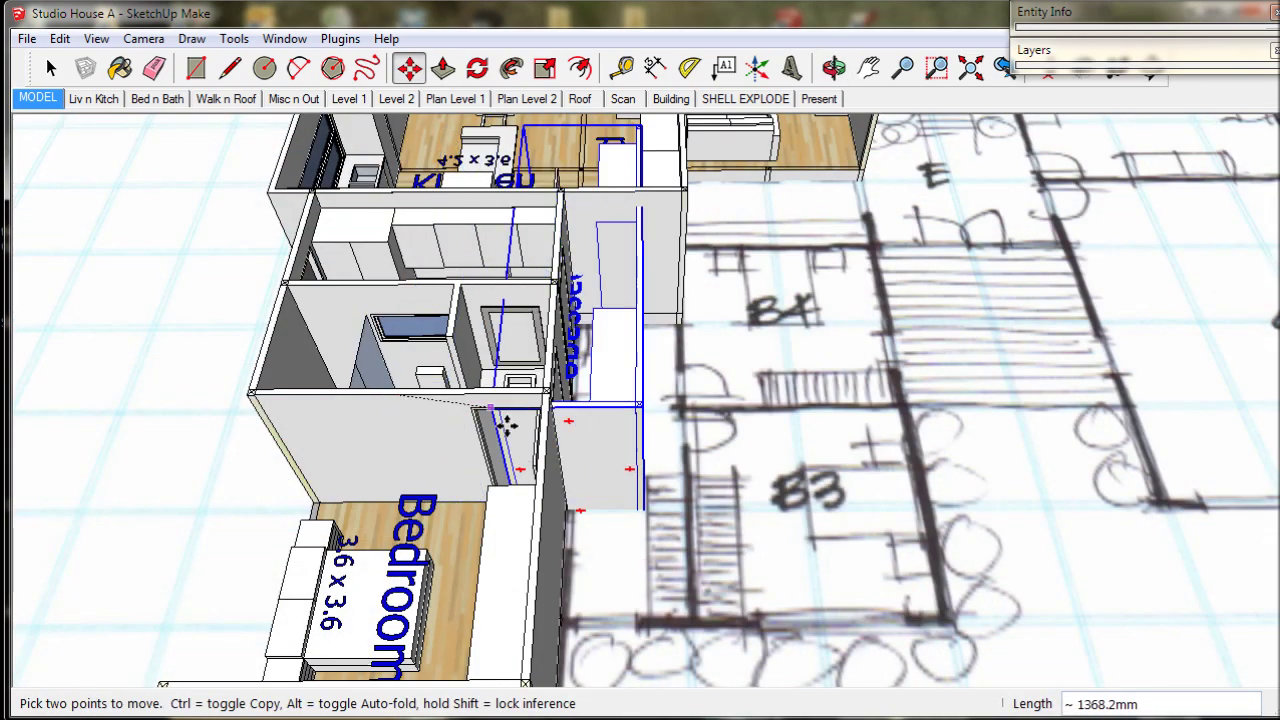
click(530, 520)
middle_drag(530, 520, 184, 170)
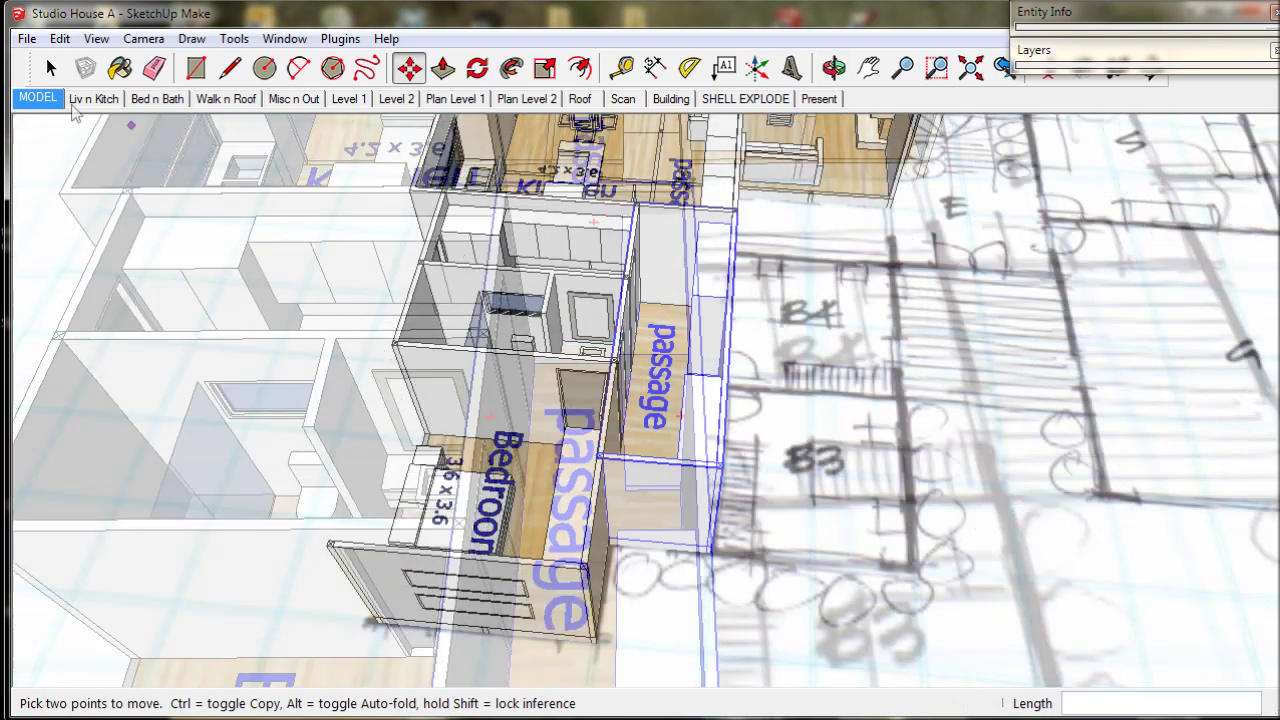
key(space)
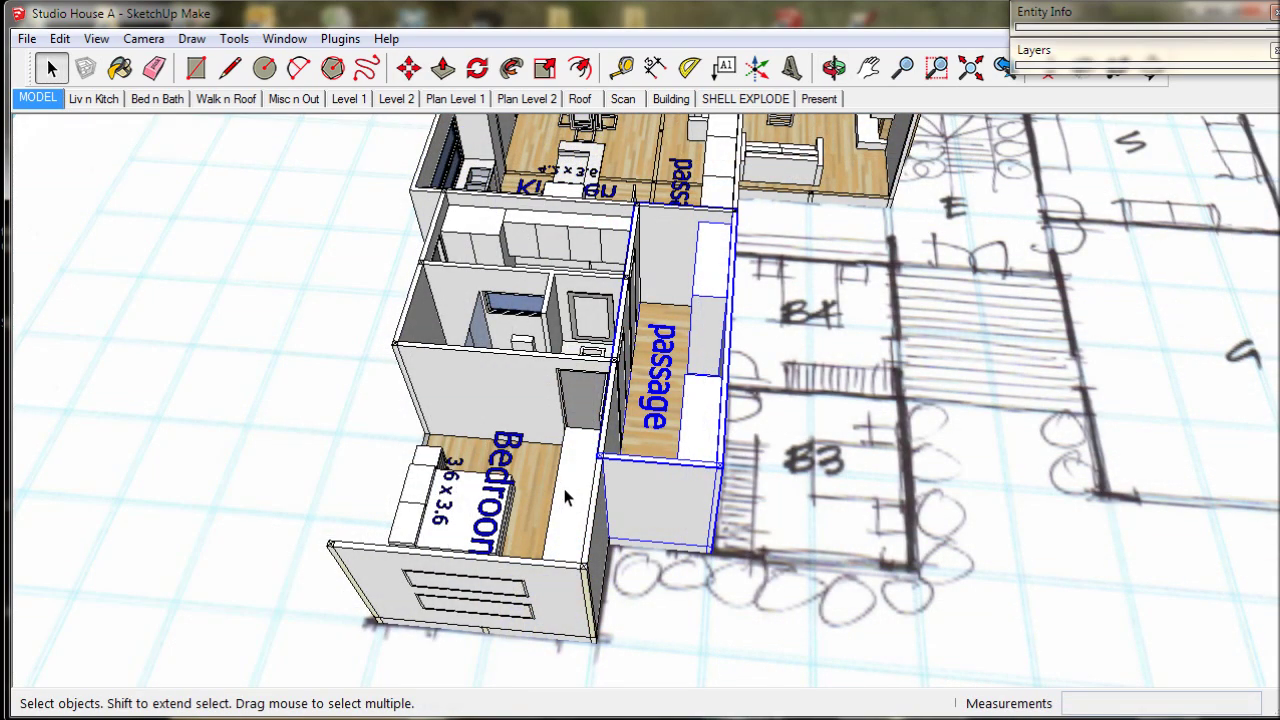
click(562, 484)
Place the bedroom copy beside the passage, turned 90° about the wall corner
scroll(343, 557, up, 2)
scroll(286, 514, up, 3)
scroll(282, 500, up, 2)
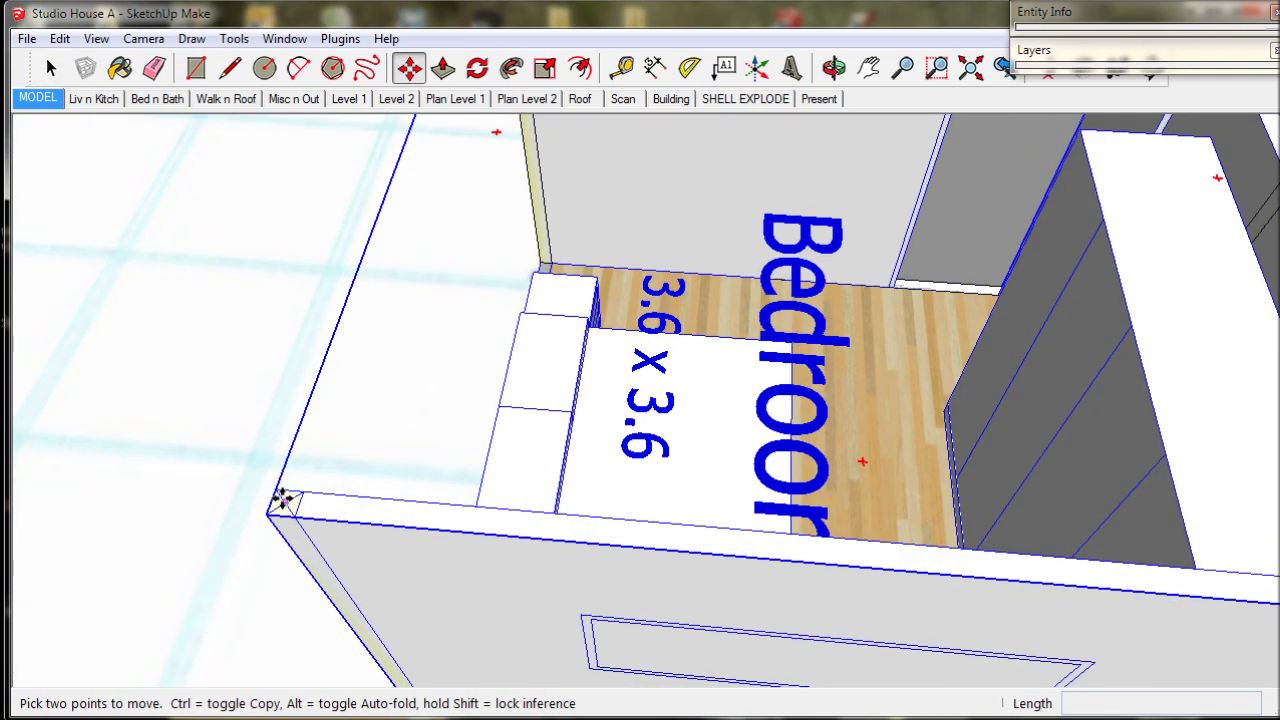
scroll(757, 386, down, 3)
middle_drag(757, 386, 251, 514)
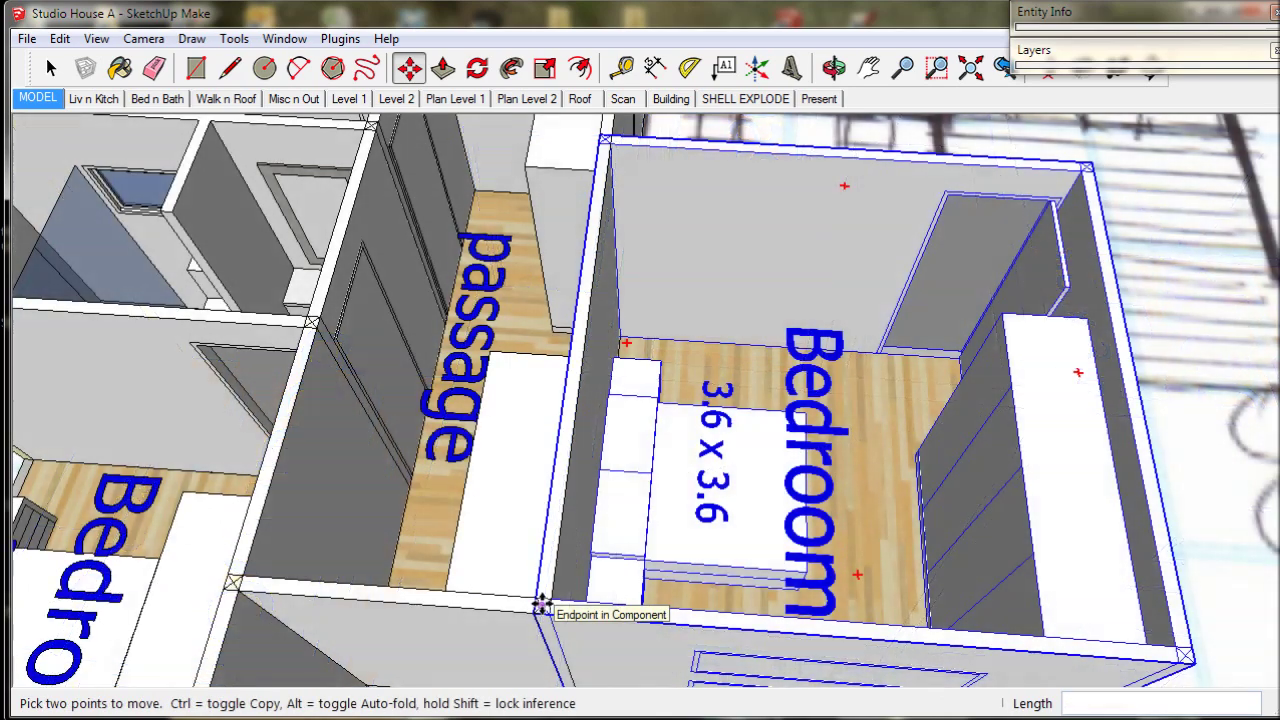
scroll(614, 149, up, 2)
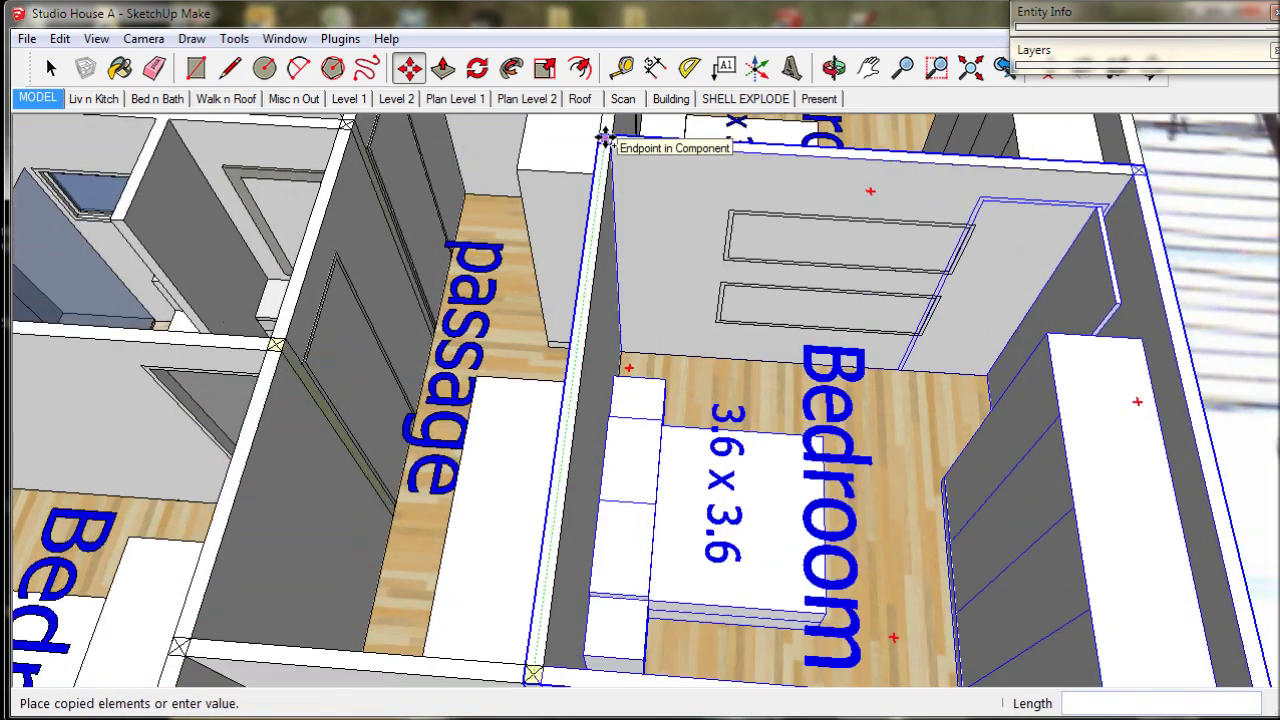
scroll(603, 140, up, 3)
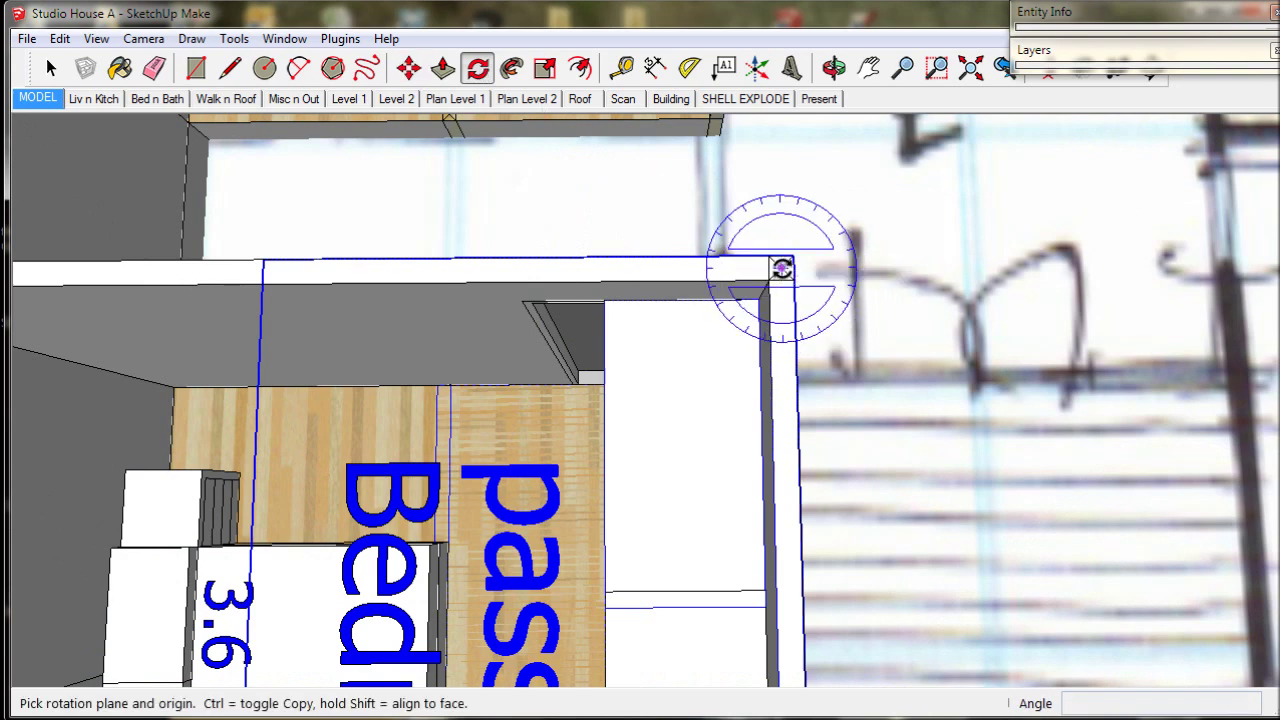
click(578, 268)
scroll(578, 268, down, 3)
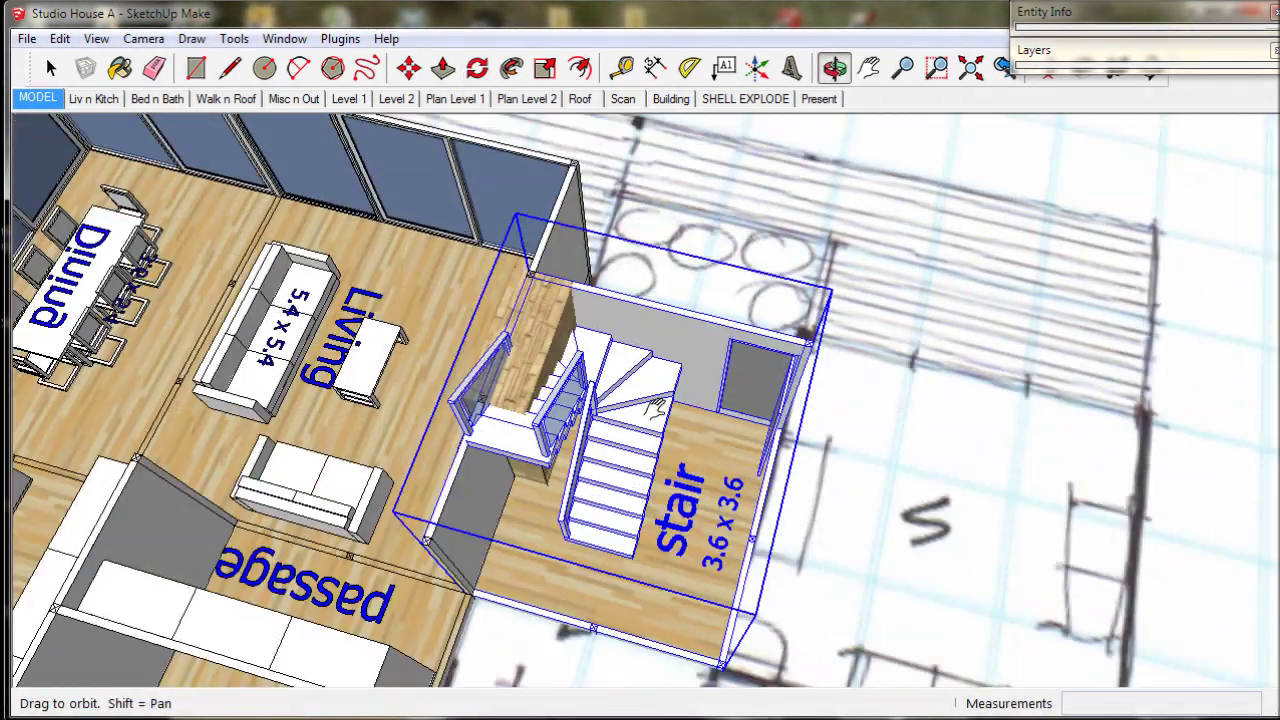
middle_drag(650, 262, 312, 297)
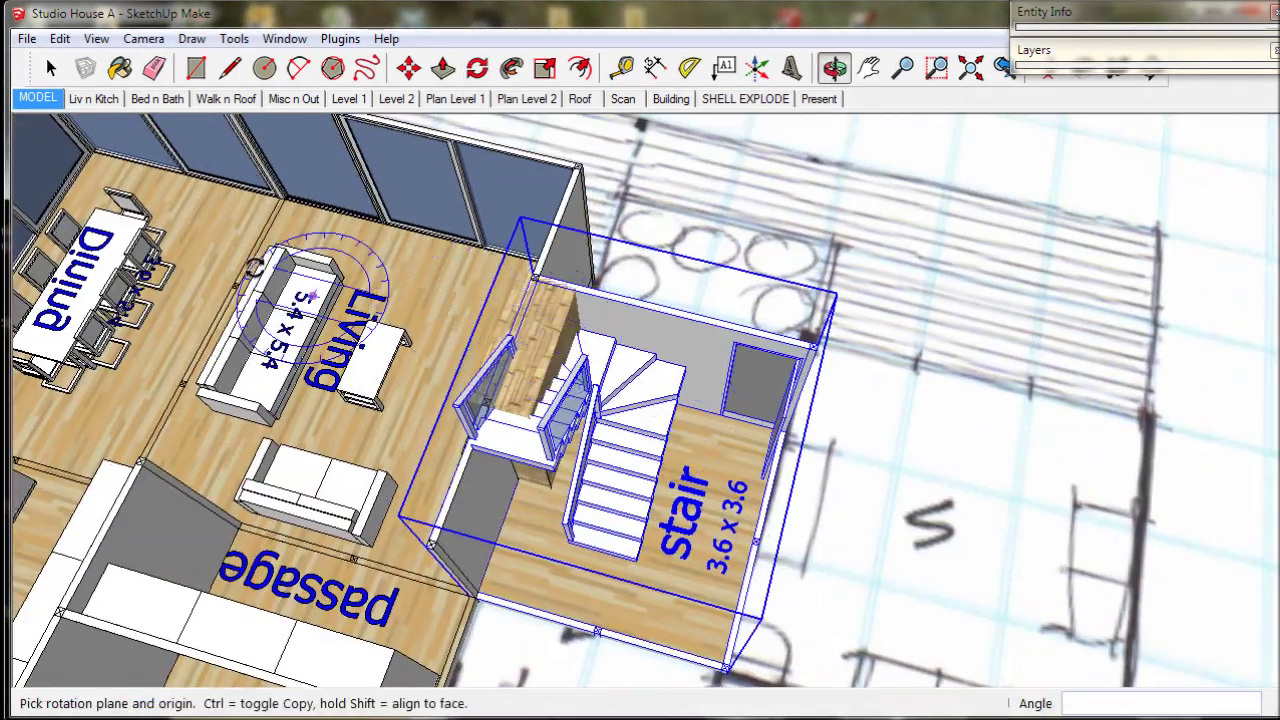
Inside the stair module, turn the staircase component around
double_click(590, 358)
middle_drag(607, 372, 660, 370)
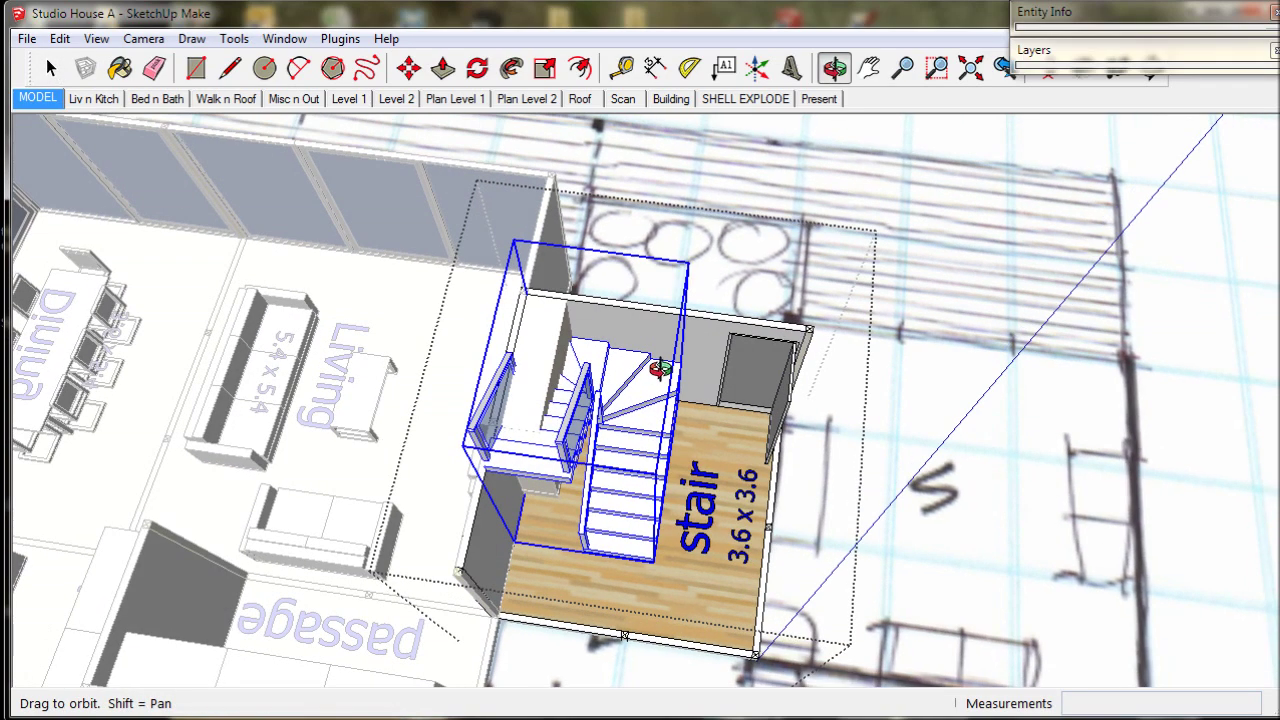
click(408, 67)
key(q)
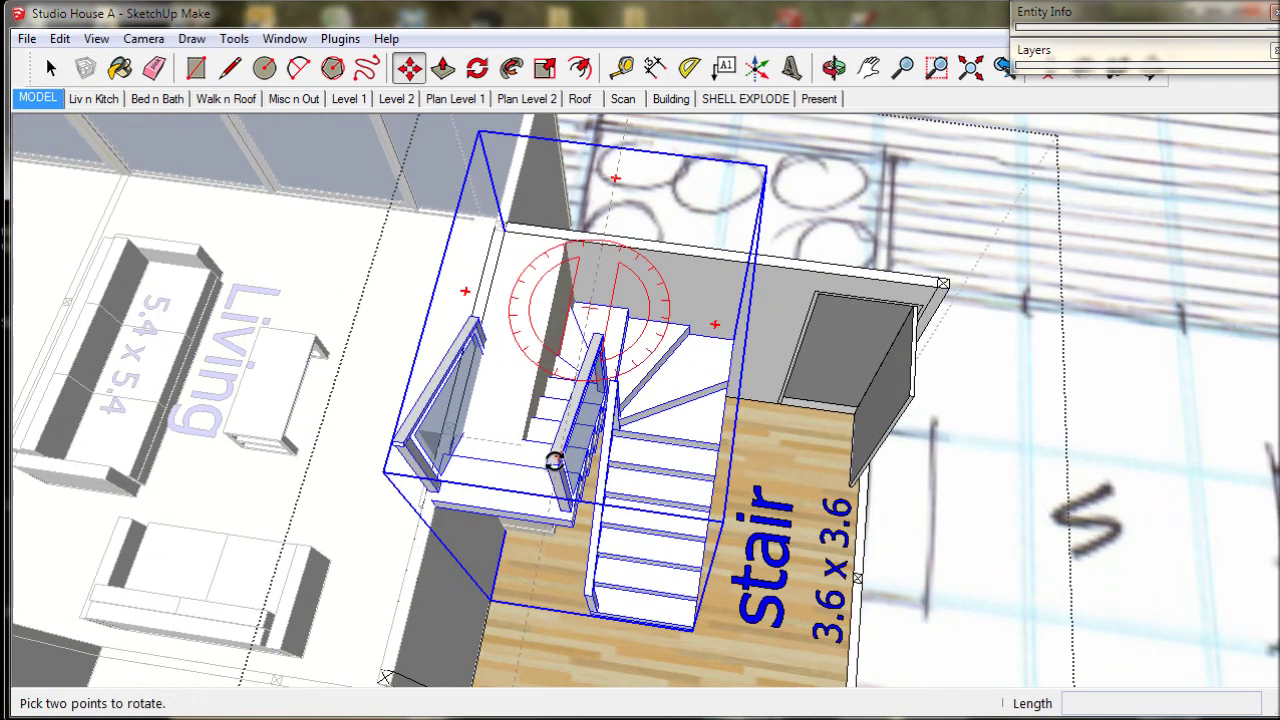
mouse_move(614, 300)
middle_down()
mouse_move(694, 366)
mouse_move(829, 371)
mouse_move(771, 386)
mouse_move(815, 403)
middle_up()
Shift the staircase into place and bring up the Entry module scene
scroll(700, 500, up, 1)
scroll(690, 512, up, 2)
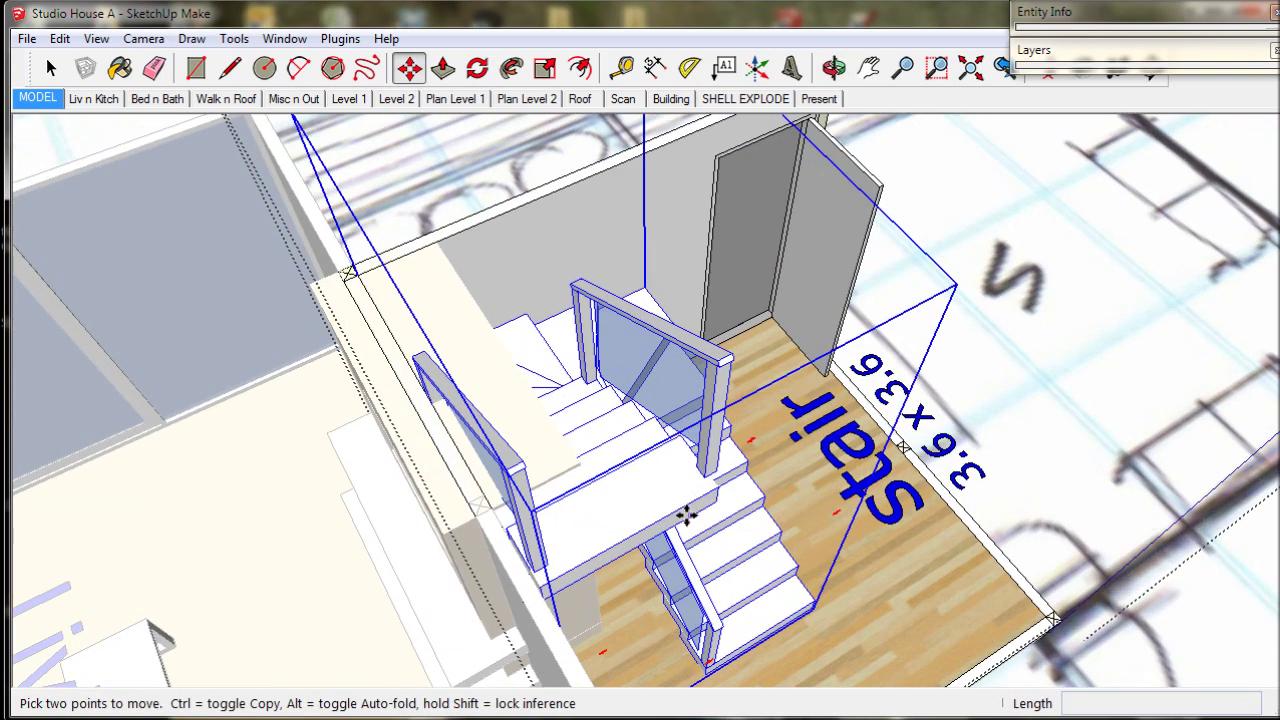
click(535, 567)
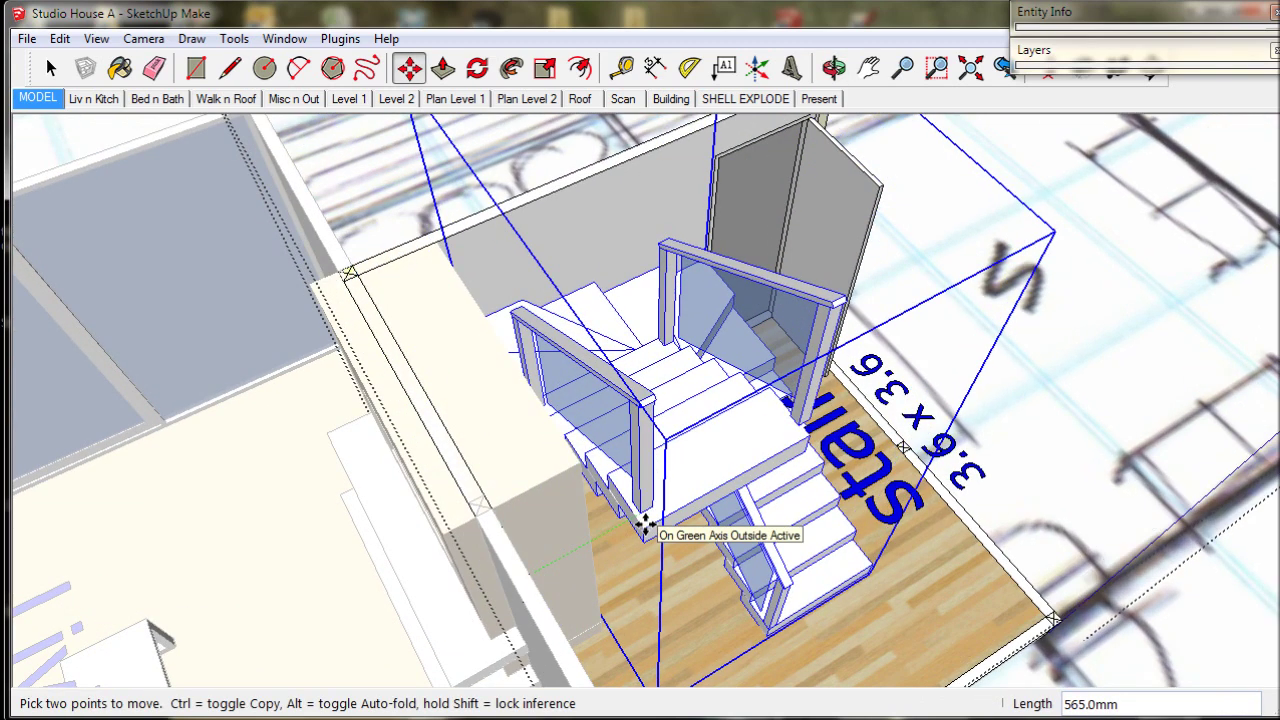
mouse_move(580, 458)
middle_down()
mouse_move(563, 543)
mouse_move(531, 563)
mouse_move(424, 422)
middle_up()
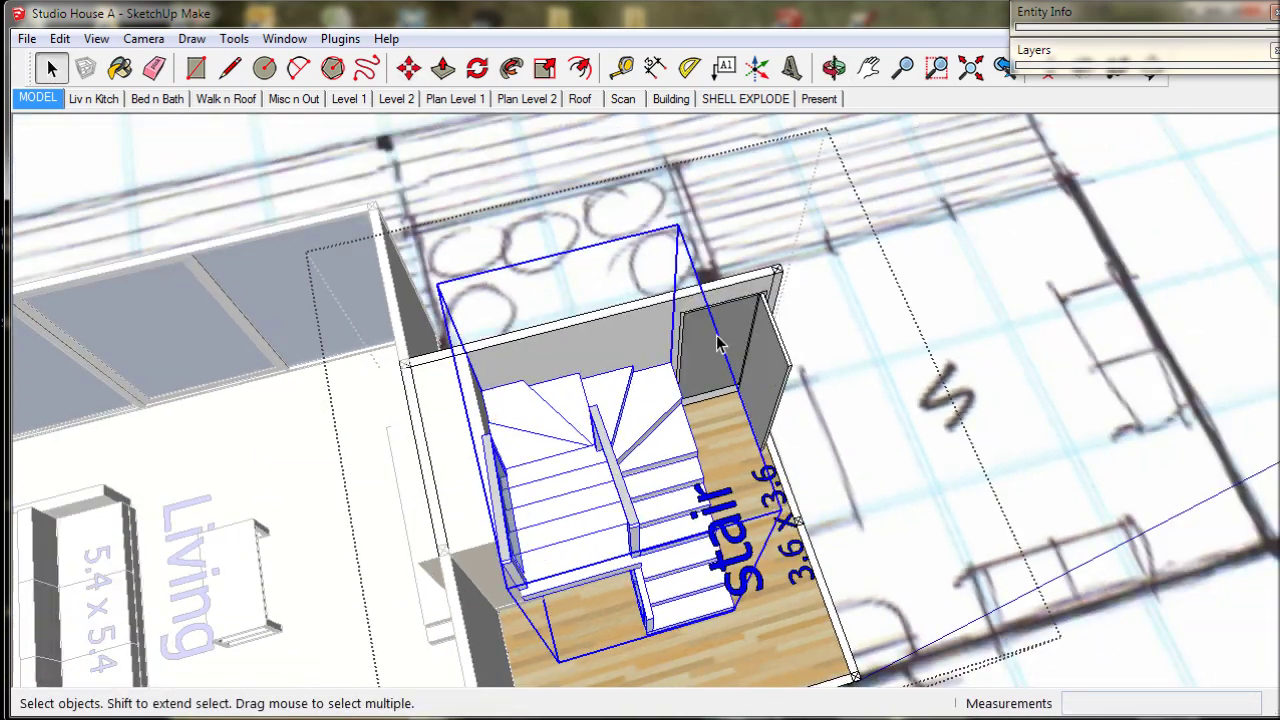
click(226, 98)
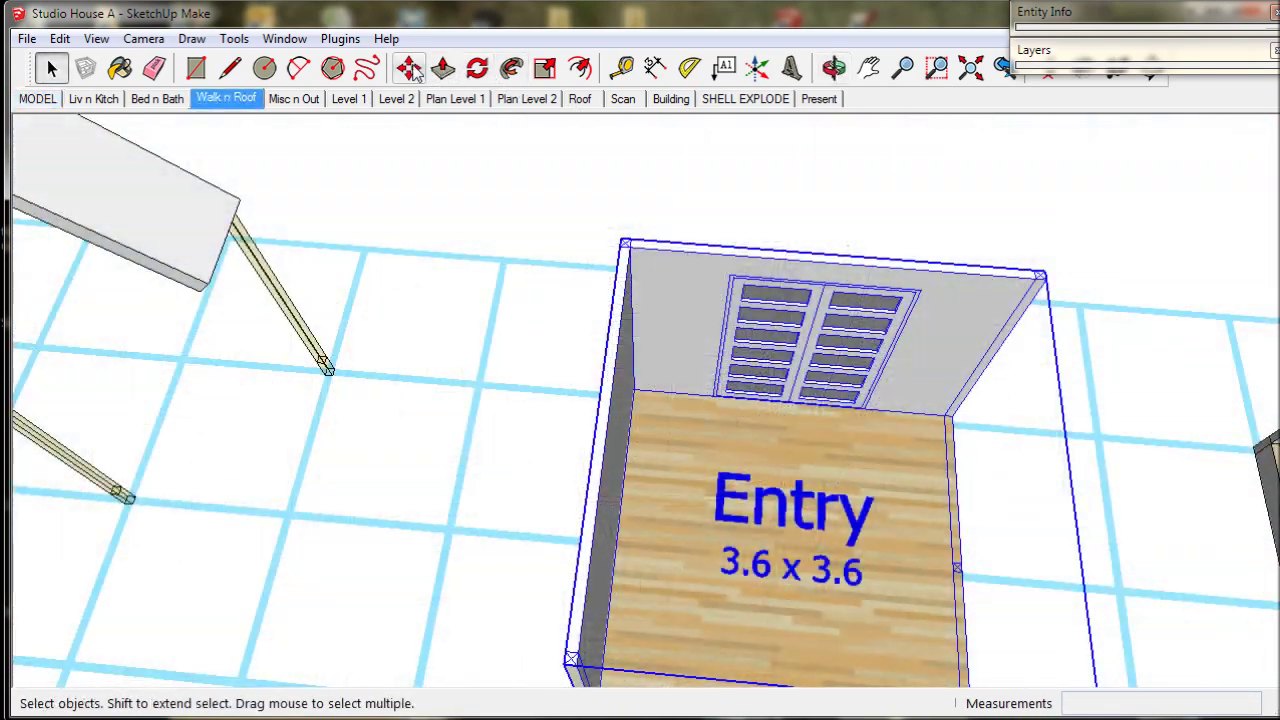
Turn the Entry module, set a Living copy beside the stair, and show the Misc n Out scene
click(828, 287)
click(37, 98)
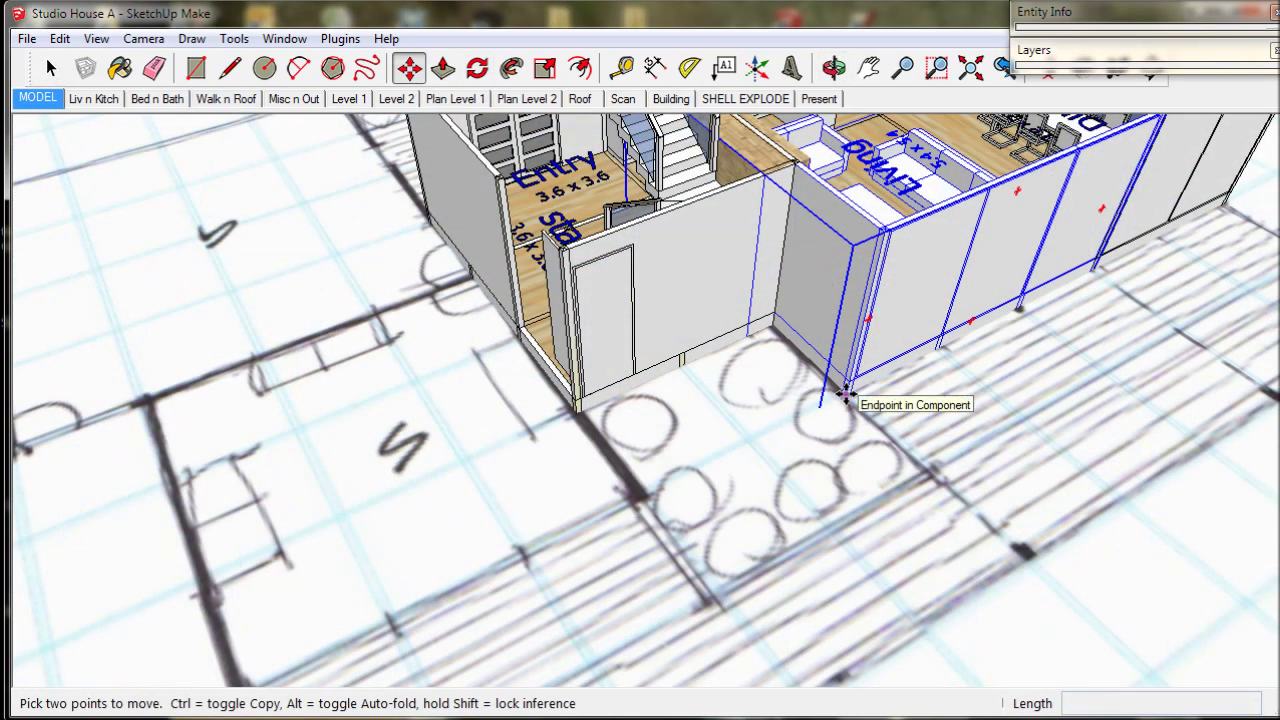
middle_drag(494, 563, 471, 546)
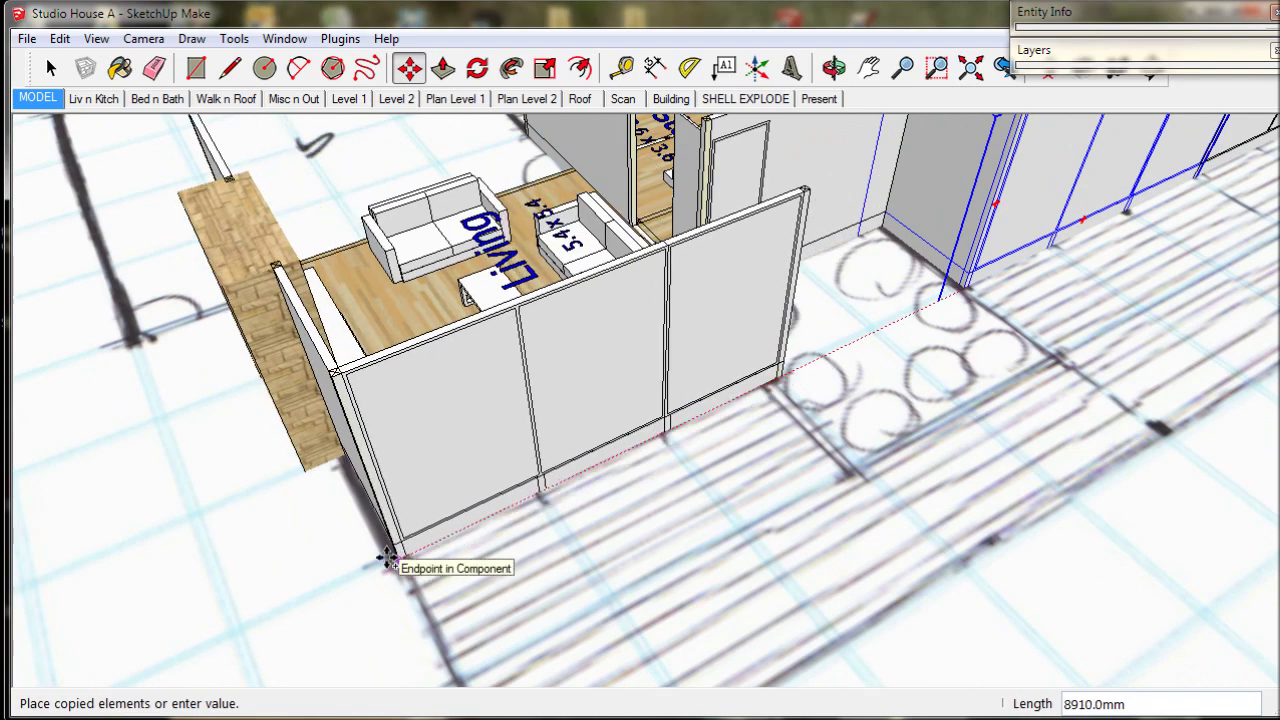
click(293, 98)
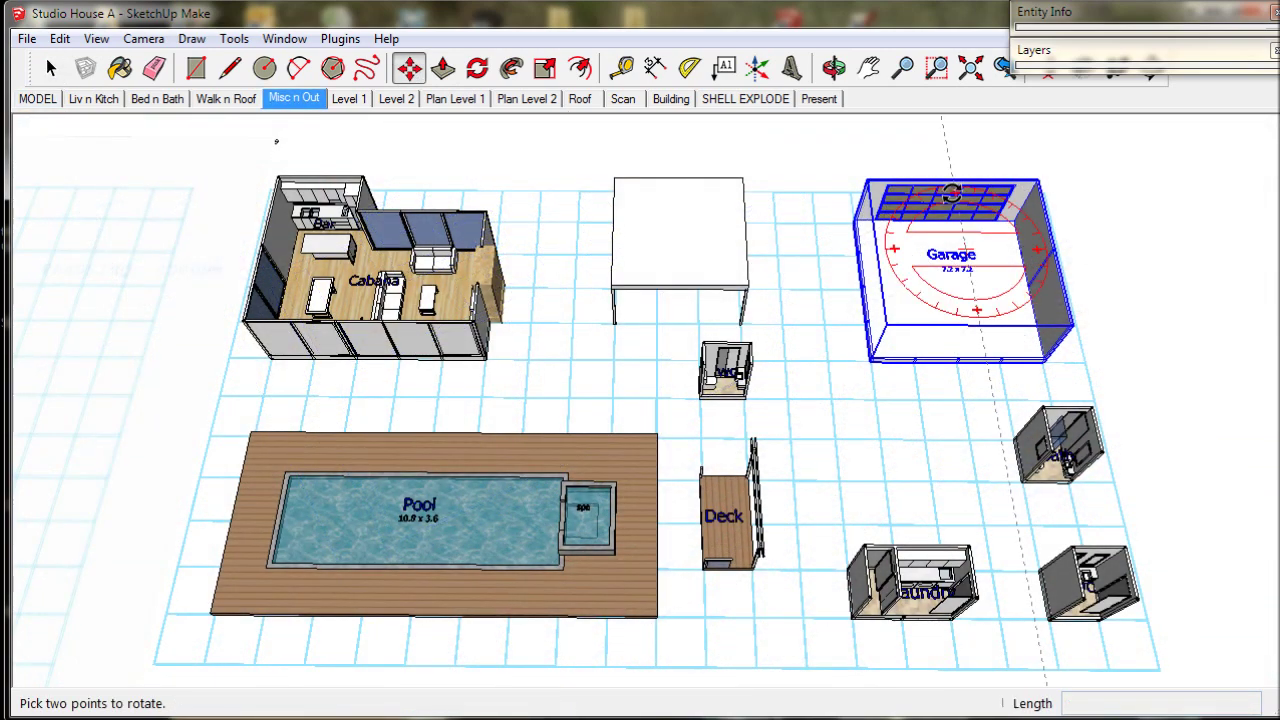
Rotate the Garage group -90° and return to the MODEL overview to position it
click(950, 195)
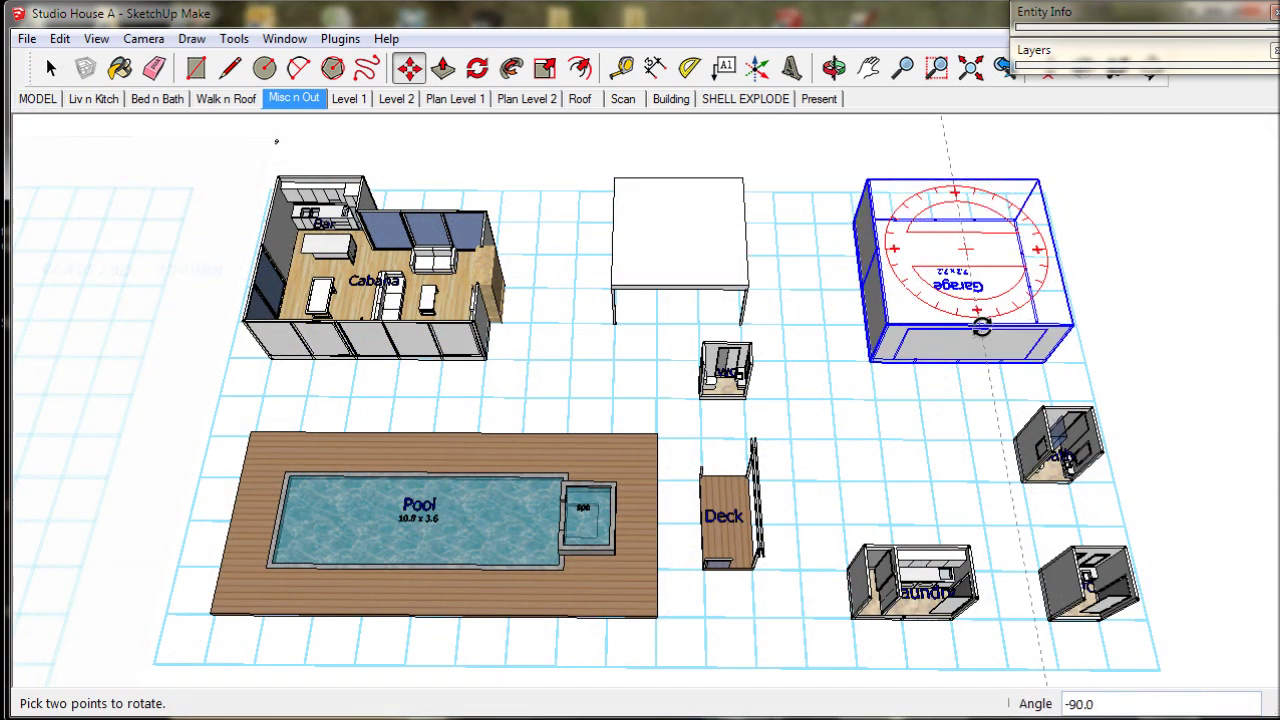
click(980, 328)
click(37, 98)
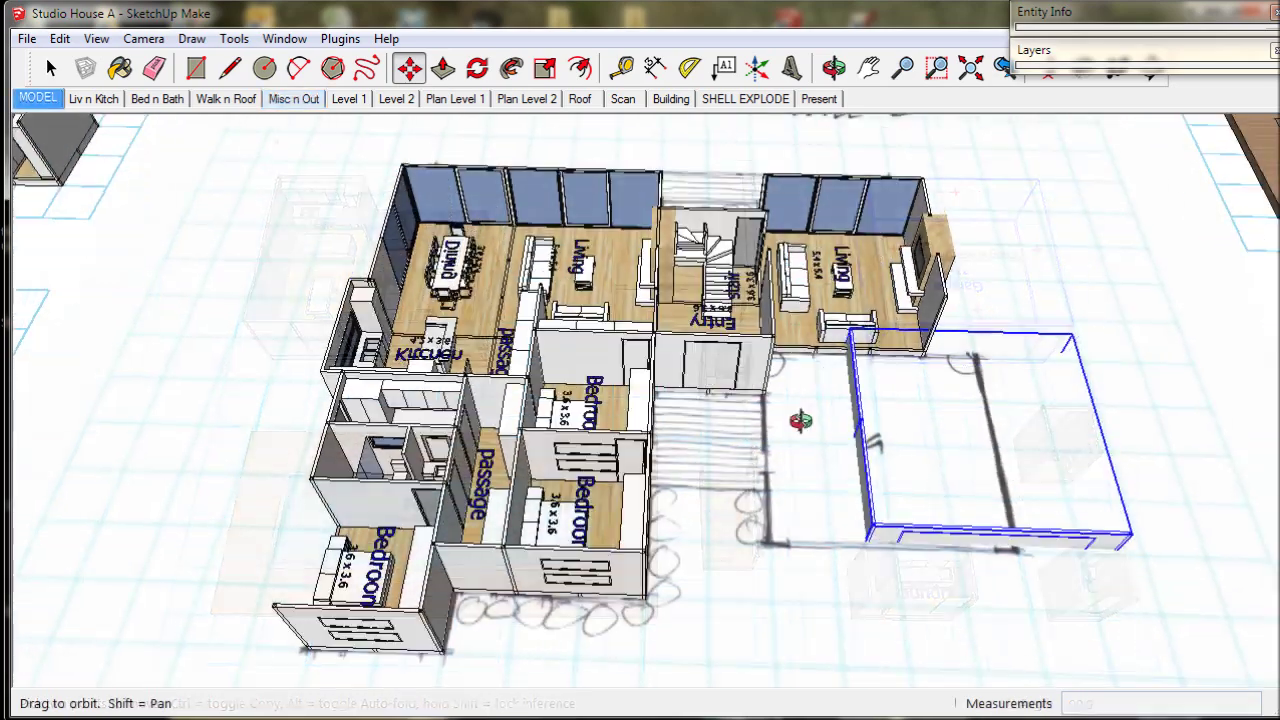
scroll(791, 423, up, 2)
scroll(789, 420, up, 3)
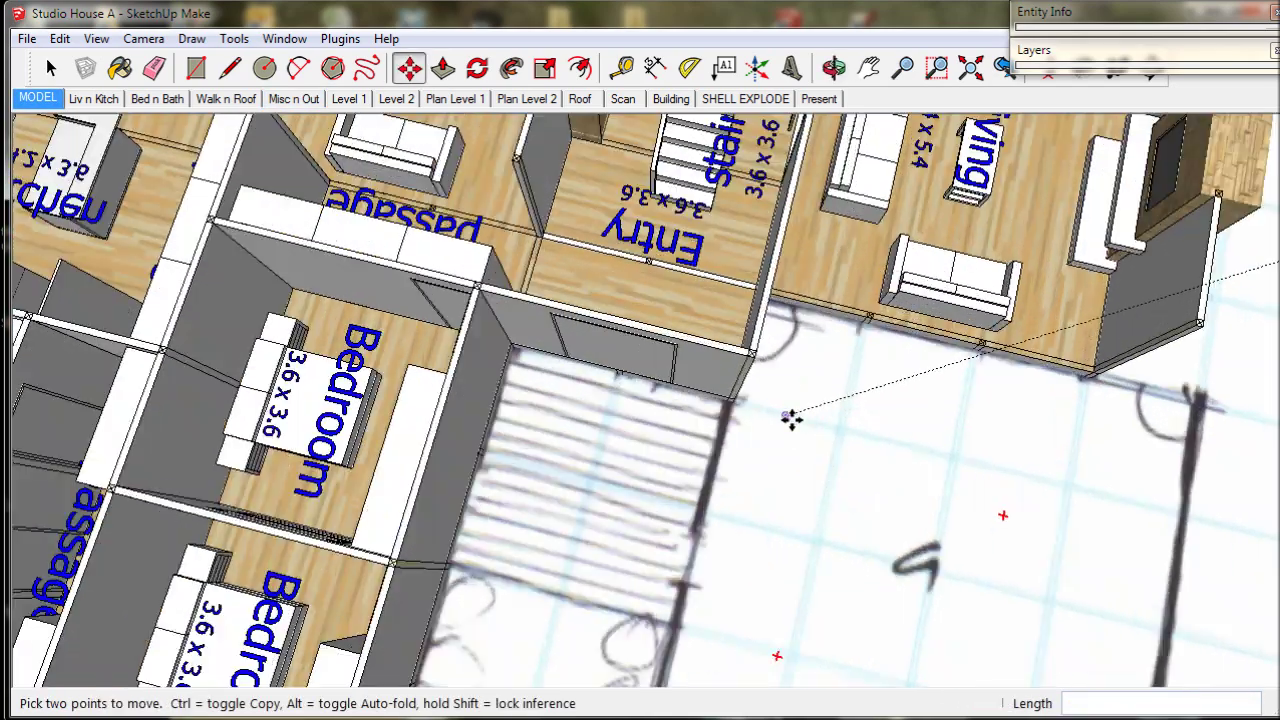
scroll(785, 400, up, 3)
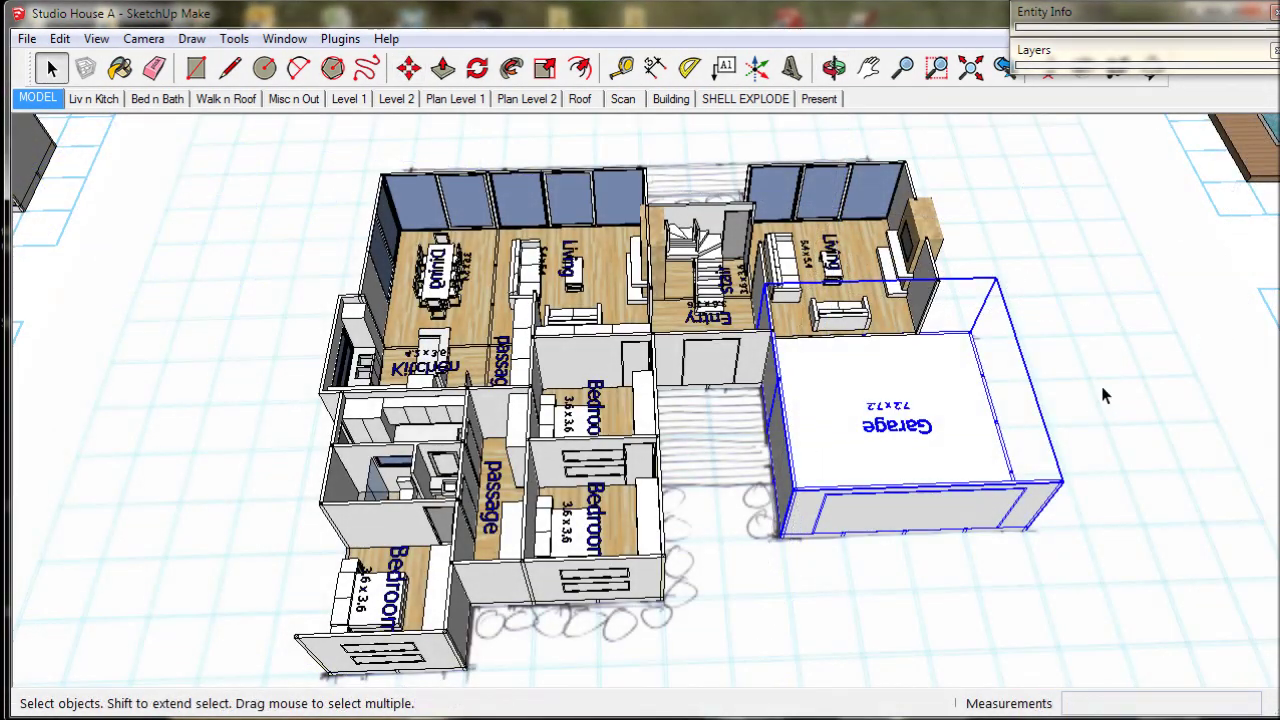
Deselect the garage and turn off visibility of the scan layer
click(1100, 382)
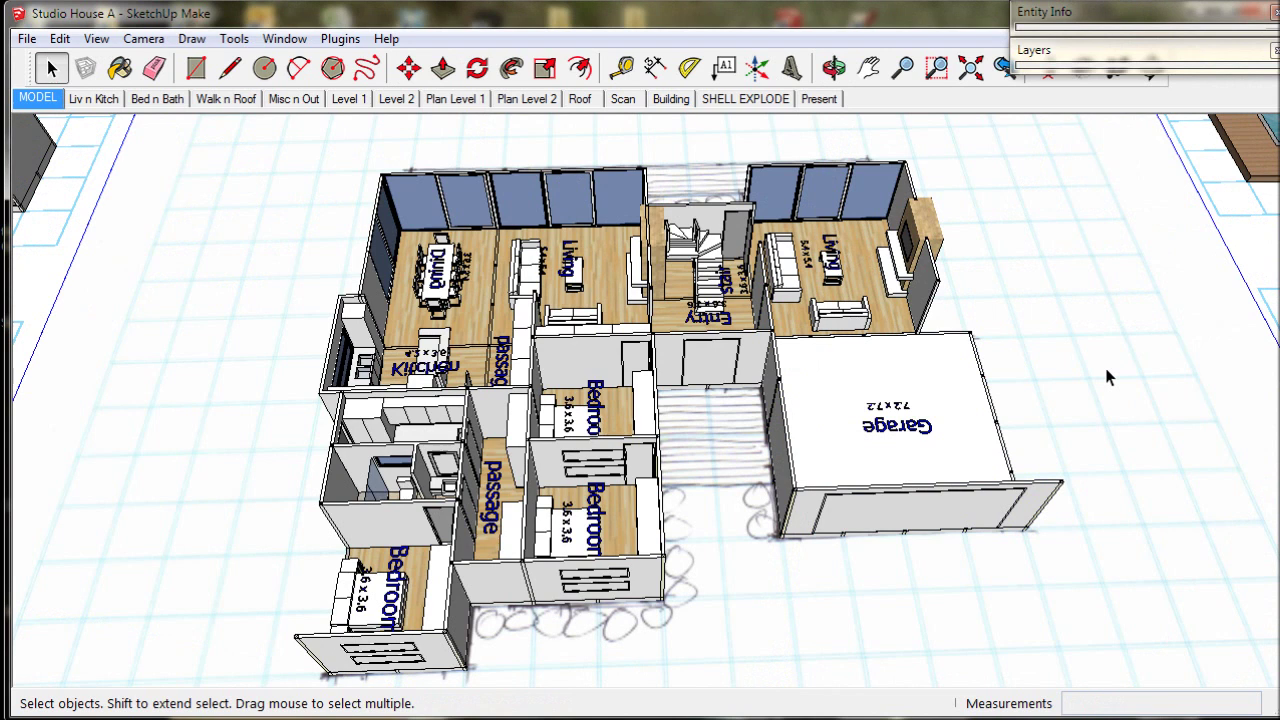
click(1094, 56)
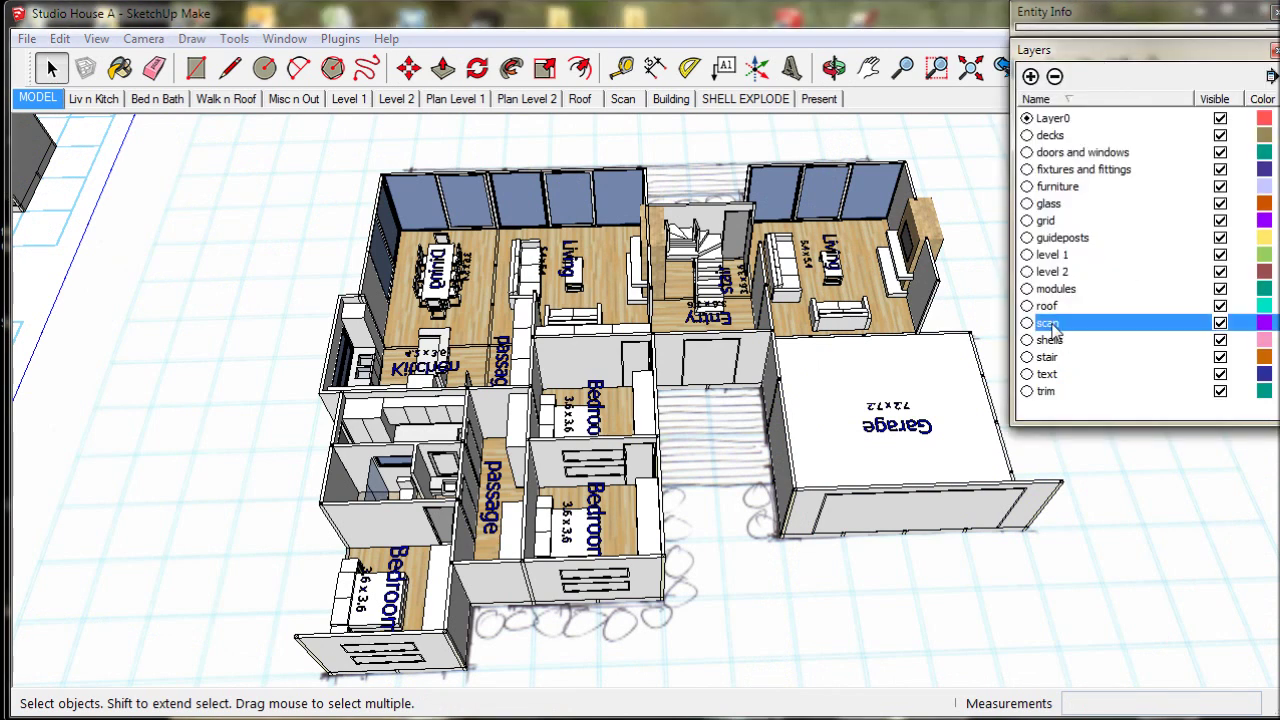
click(1220, 323)
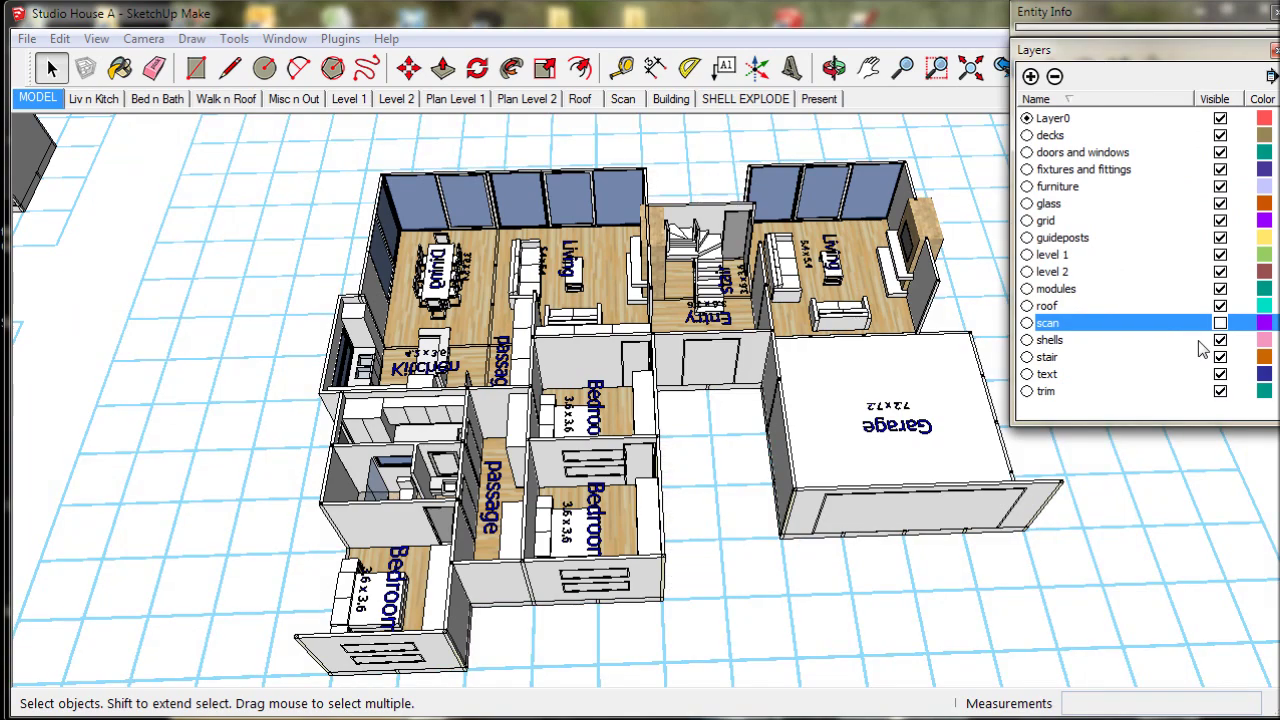
Orbit and zoom around the house to inspect the module walls
middle_drag(1007, 452, 912, 427)
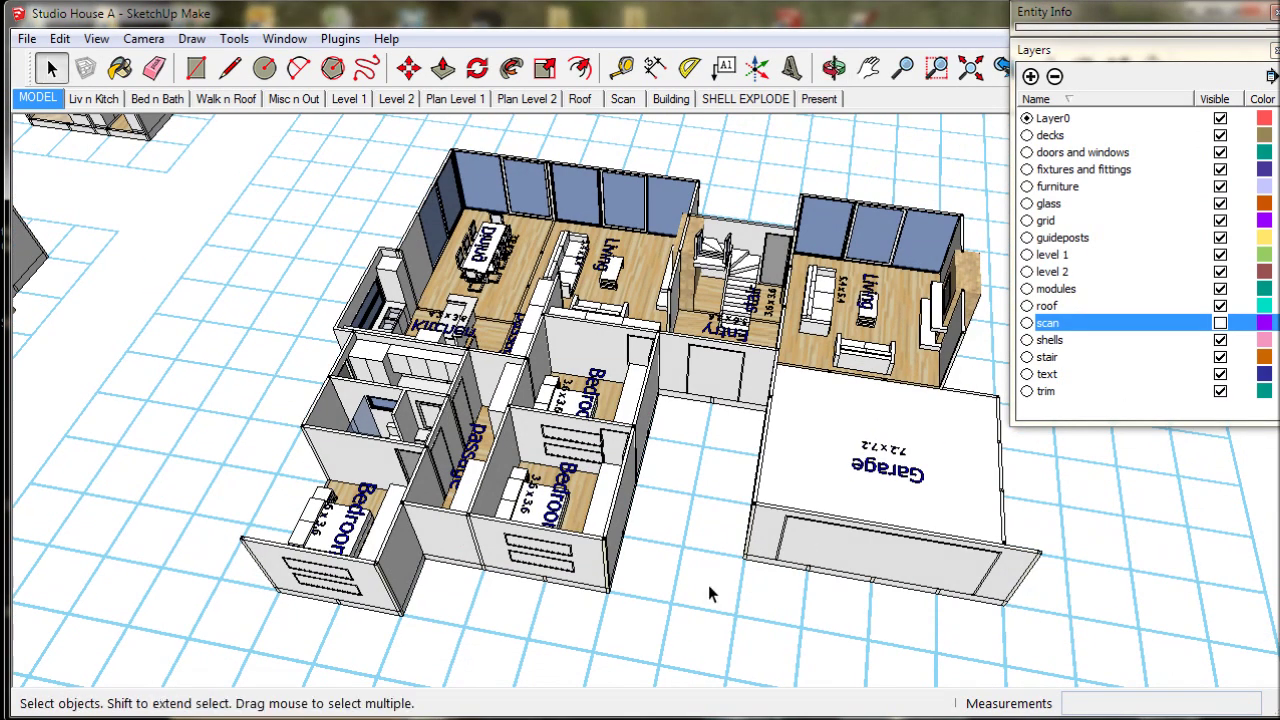
scroll(708, 593, up, 5)
scroll(764, 551, up, 5)
mouse_move(764, 551)
middle_down()
mouse_move(843, 557)
mouse_move(811, 526)
middle_up()
scroll(811, 526, up, 2)
scroll(811, 526, down, 2)
scroll(811, 526, up, 1)
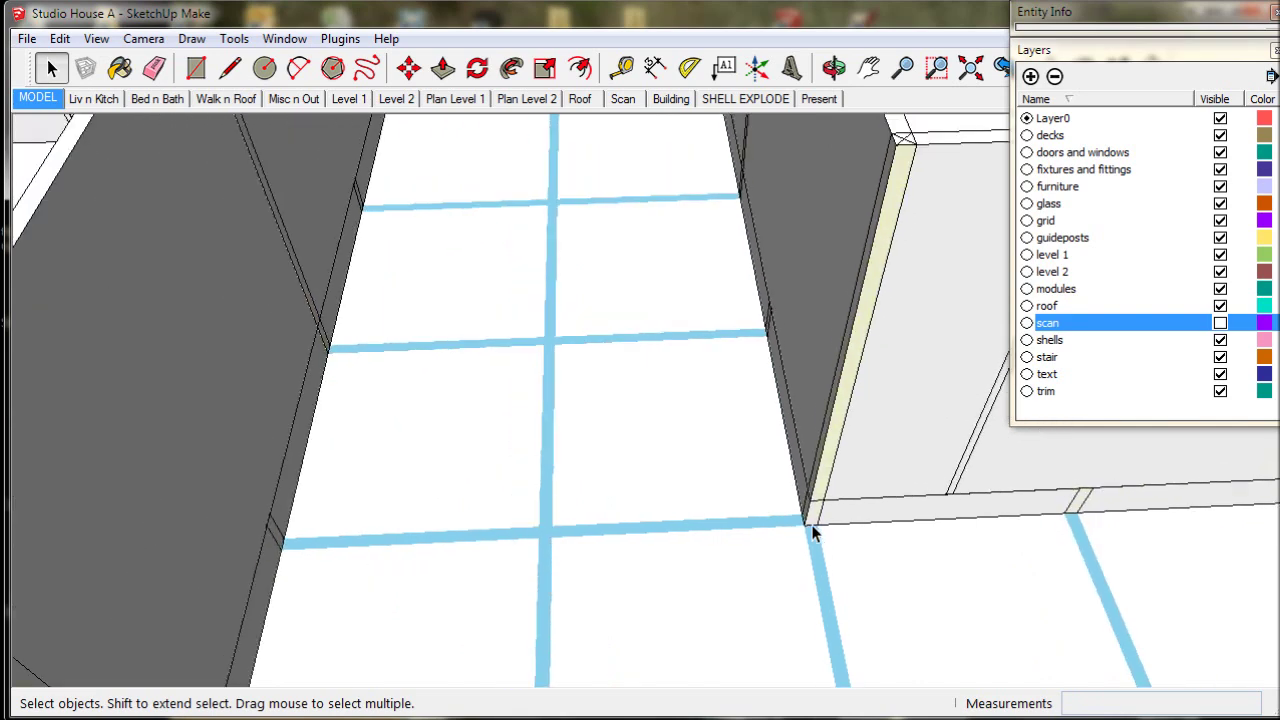
scroll(812, 533, down, 2)
mouse_move(641, 617)
middle_down()
mouse_move(686, 400)
mouse_move(920, 325)
mouse_move(186, 308)
mouse_move(440, 455)
mouse_move(138, 289)
middle_up()
scroll(186, 308, down, 2)
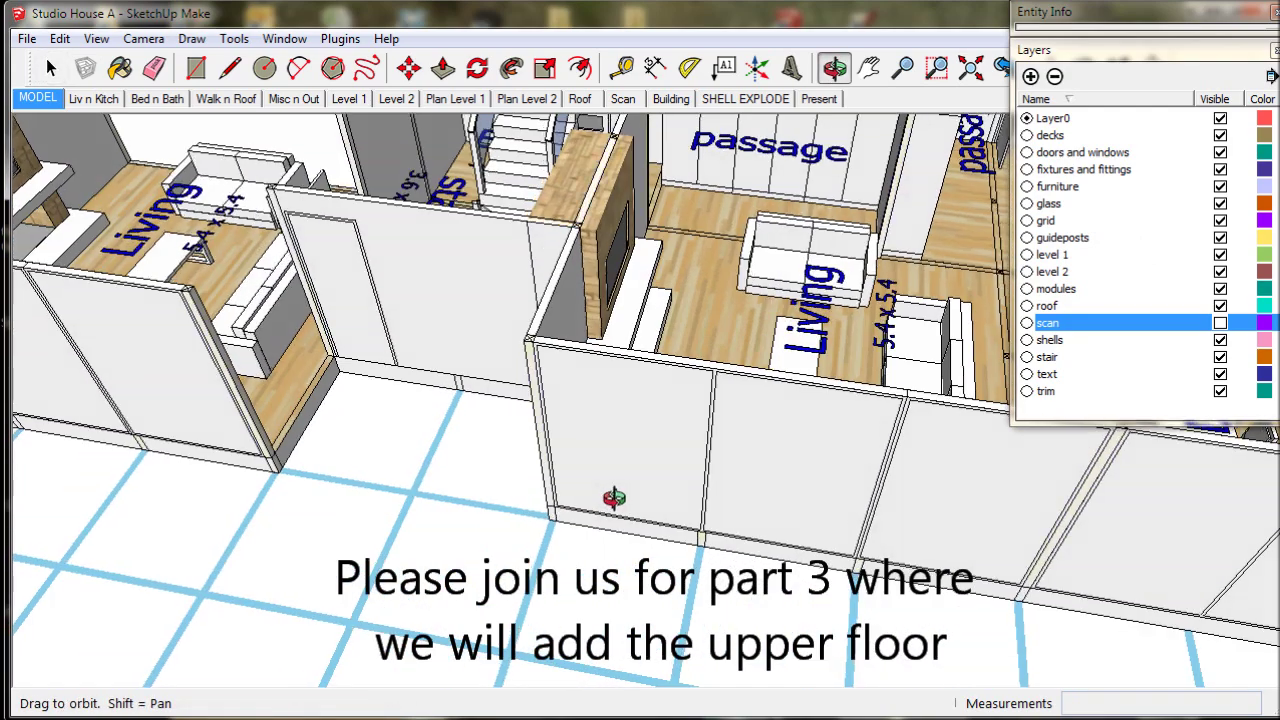
Return to the MODEL overview scene and save the model via File > Save
click(47, 106)
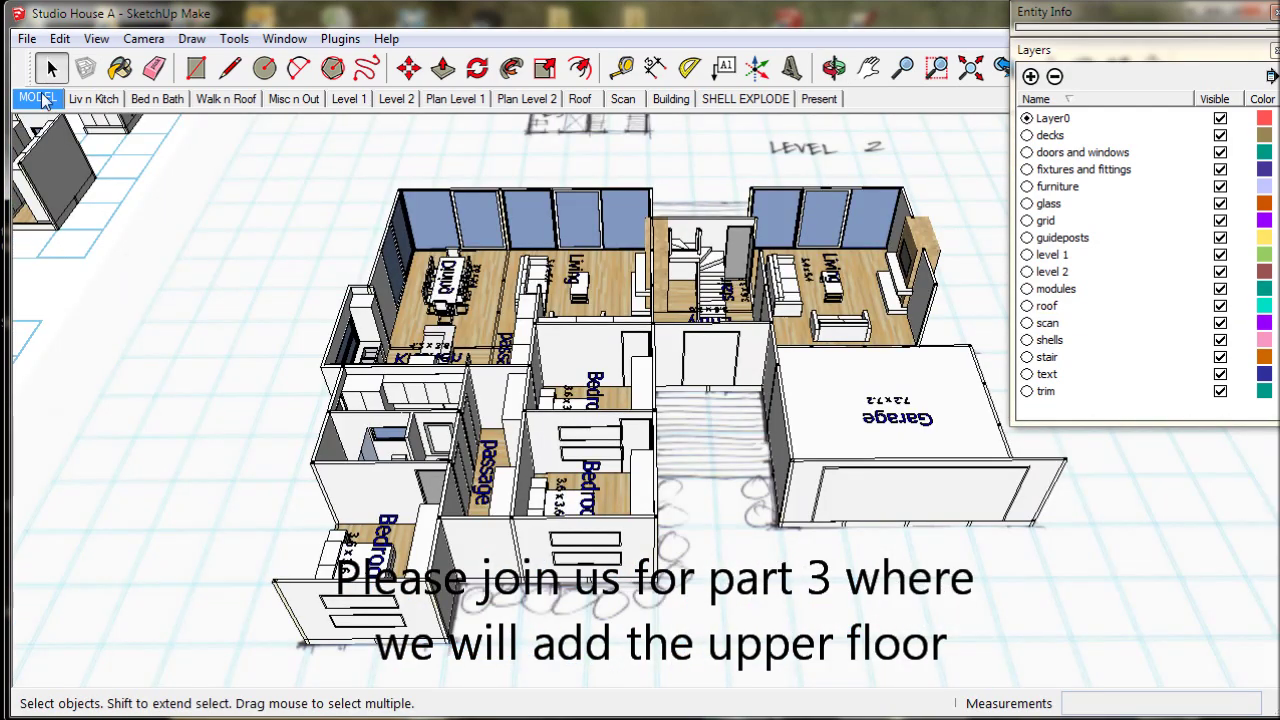
click(27, 40)
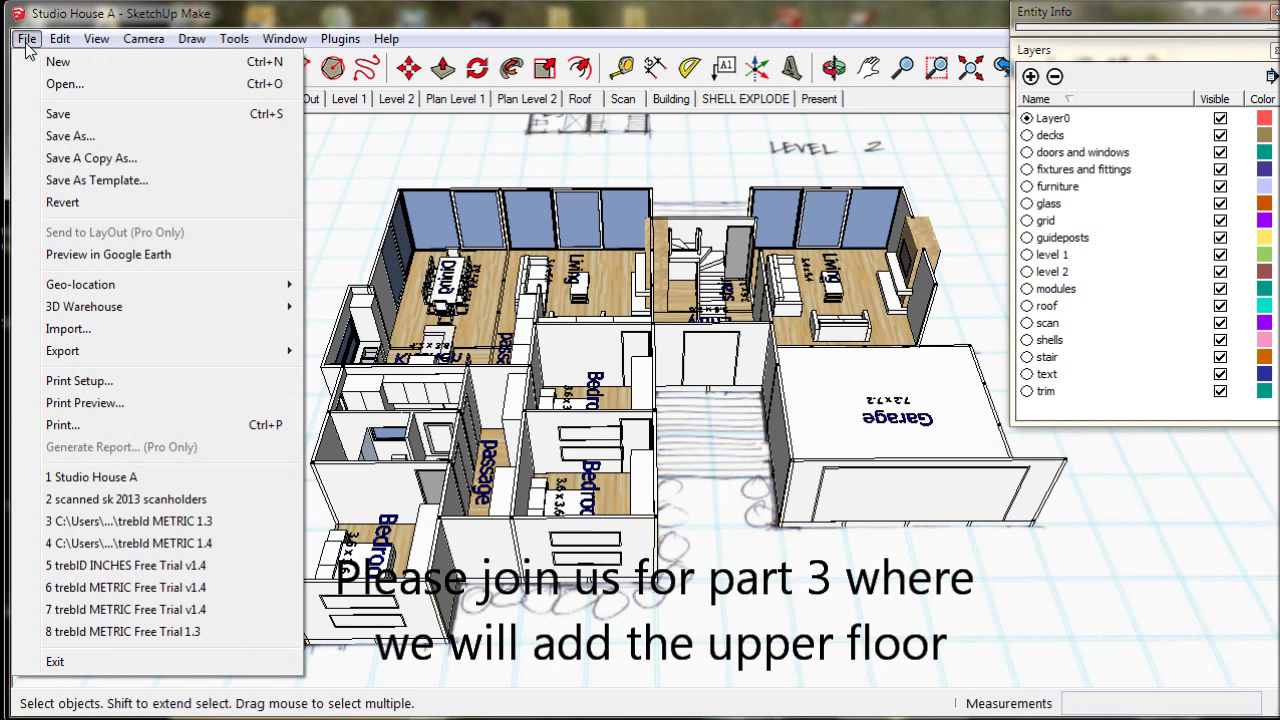
click(57, 116)
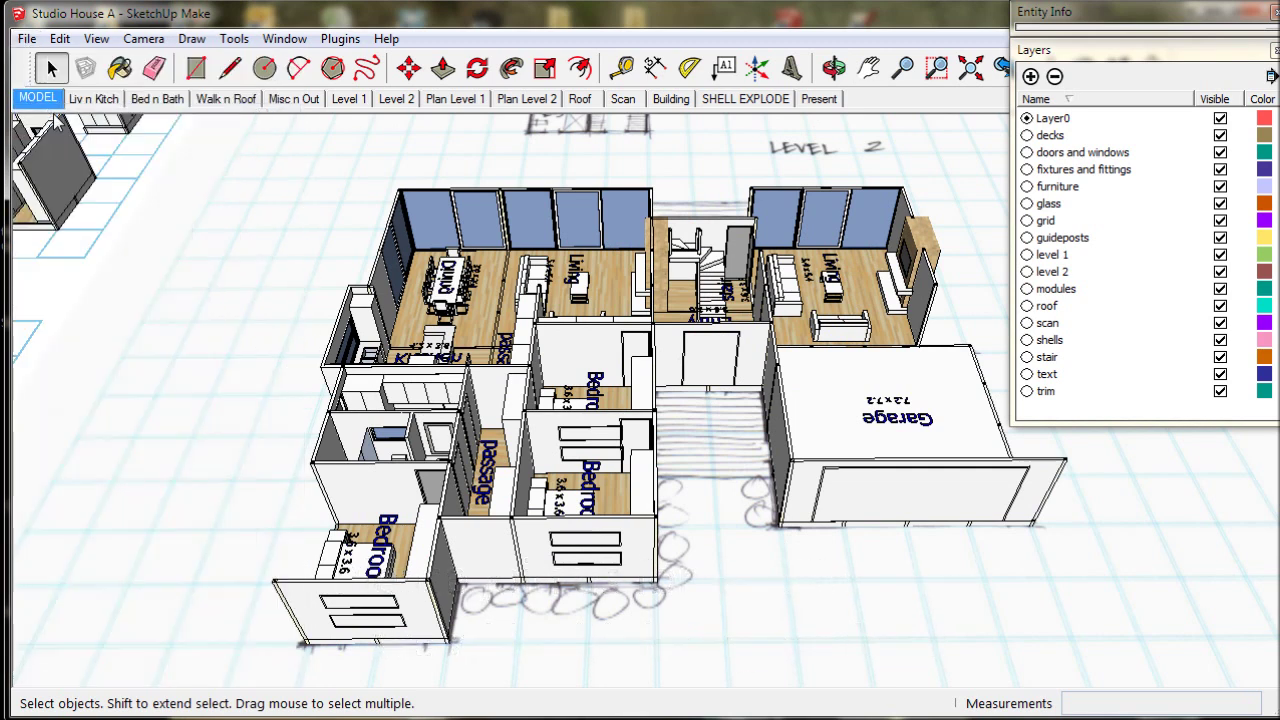